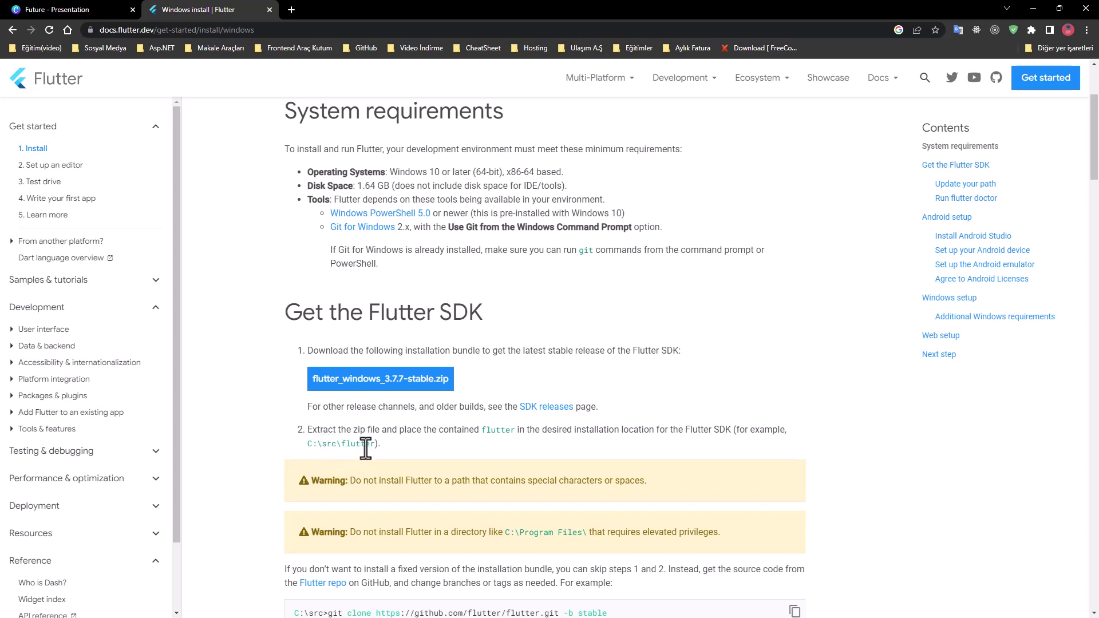
Step: Download the flutter_windows_3.7.7-stable.zip bundle and save it to the desktop (Masaüstü)
click(355, 383)
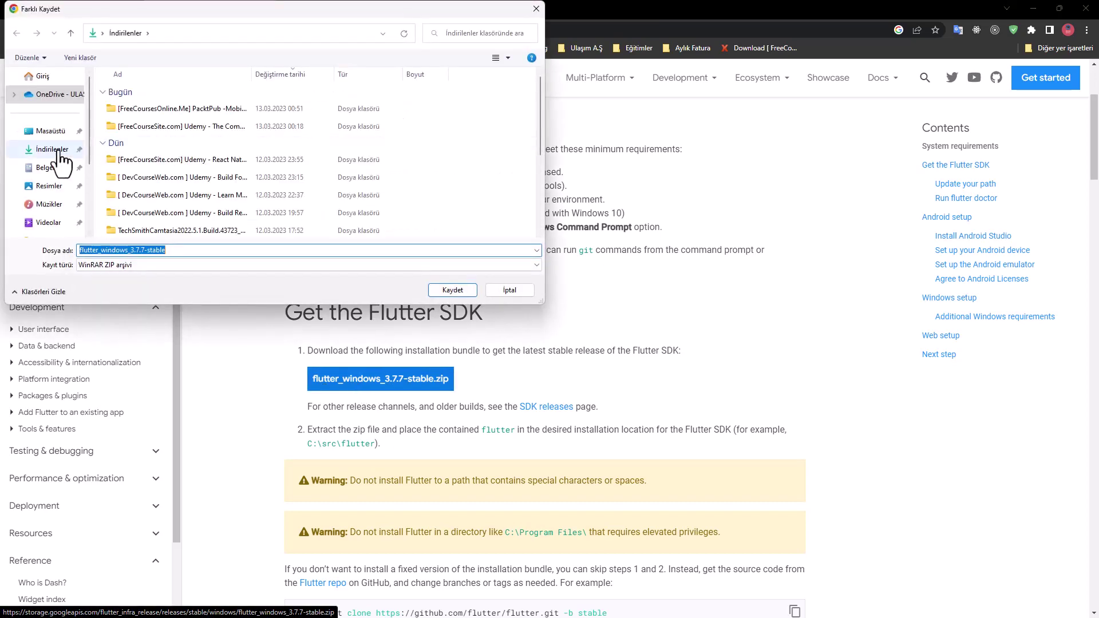
scroll(58, 182, up, 1)
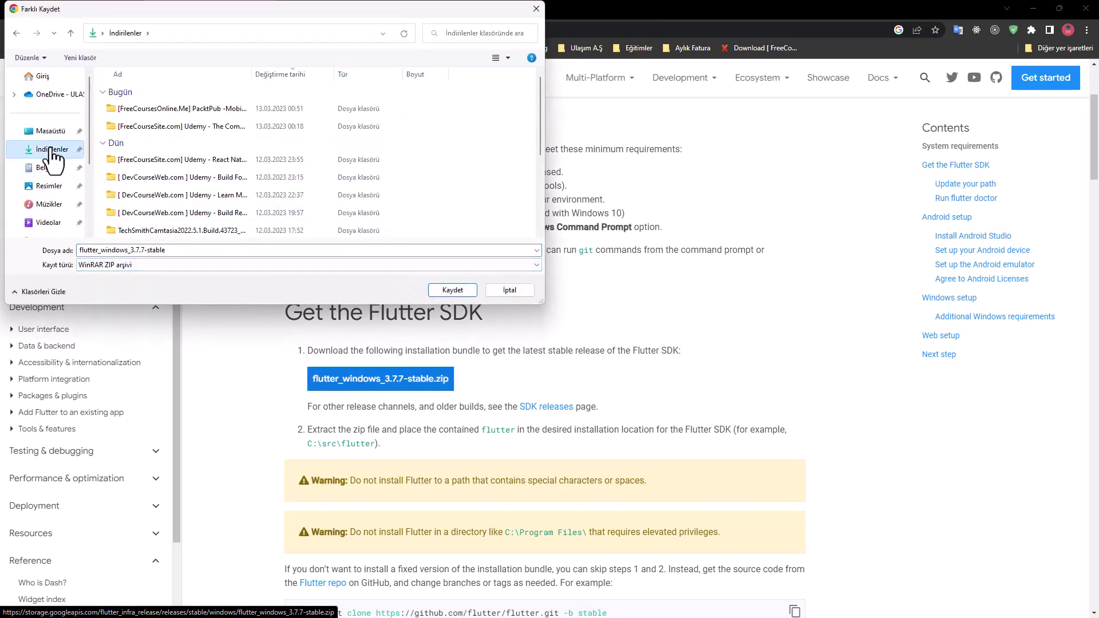
click(50, 131)
click(450, 290)
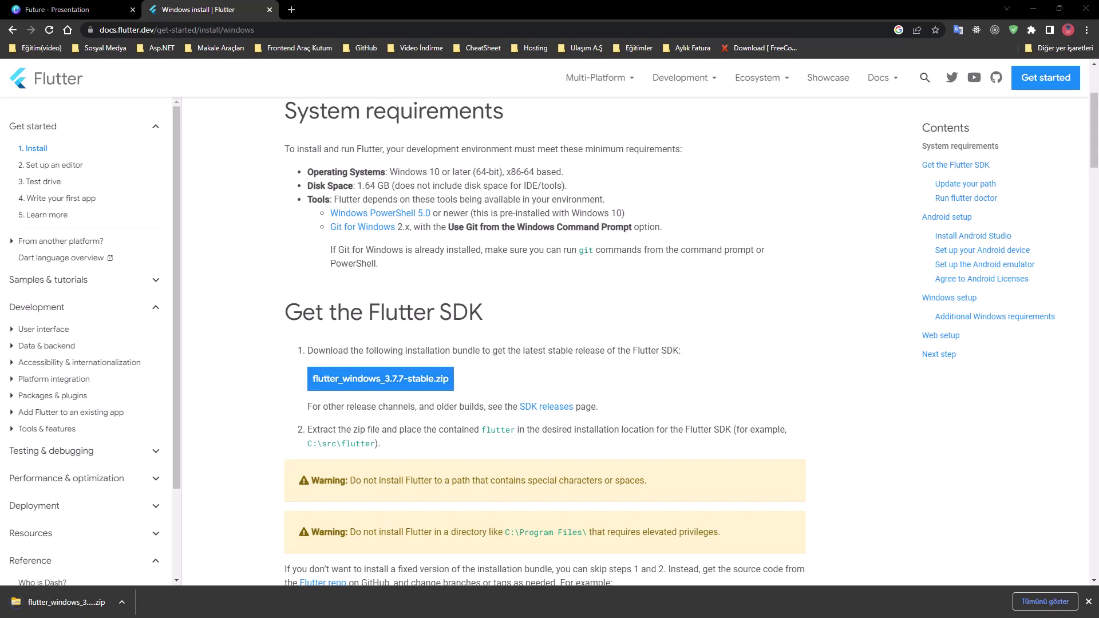
click(122, 602)
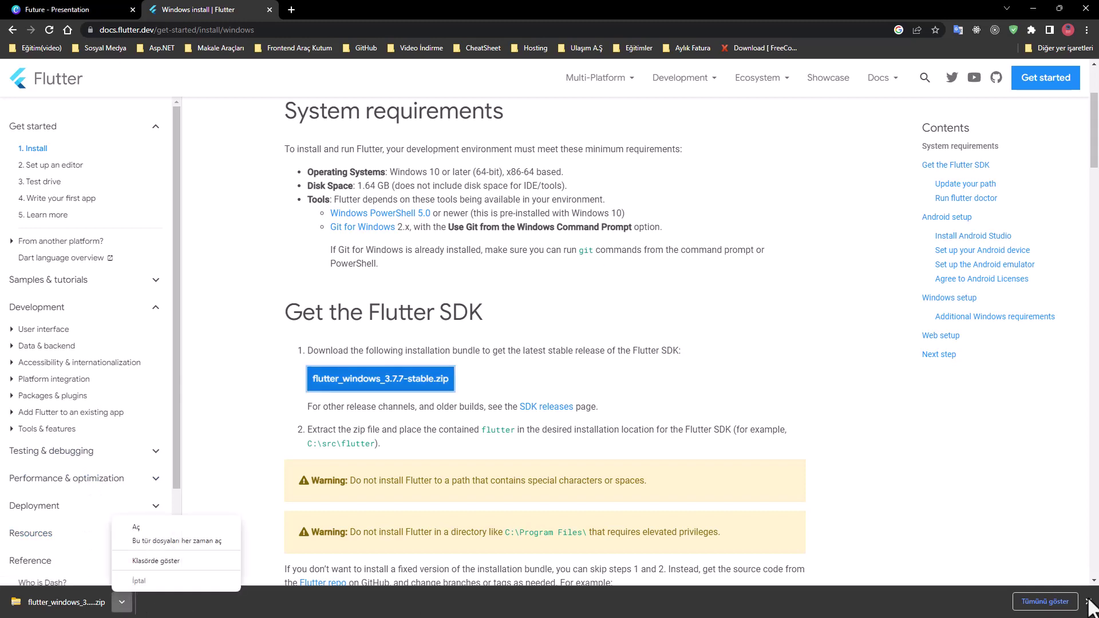
Step: Extract the downloaded Flutter archive on the desktop into a flutter_windows_3.7.7-stable folder with WinRAR
click(1036, 1)
click(1035, 1)
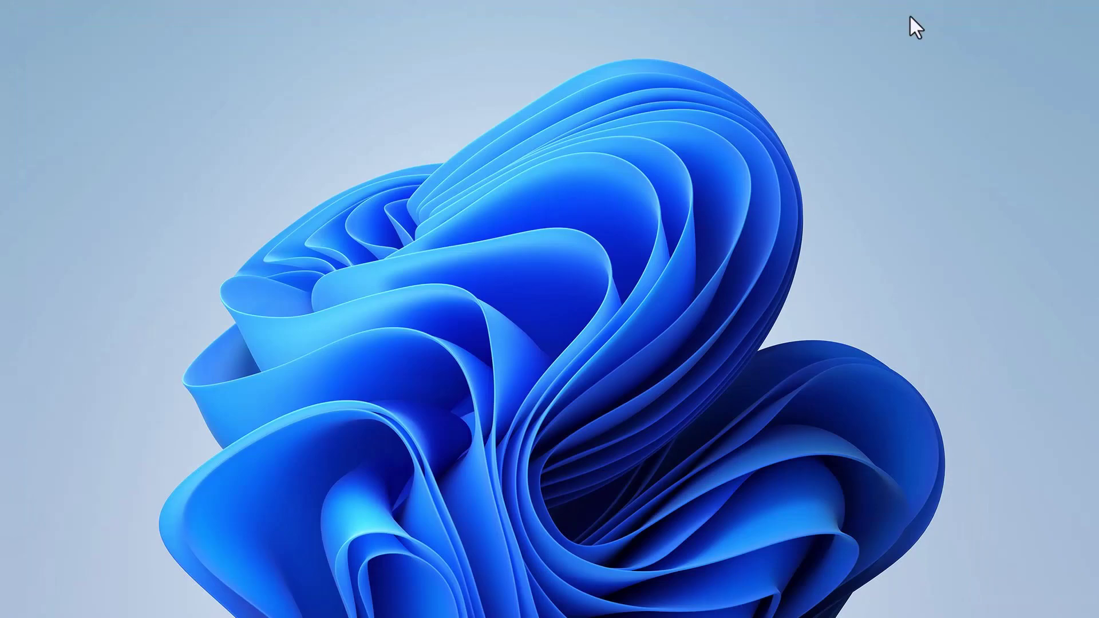
right_click(469, 235)
click(506, 287)
drag(25, 32, 26, 38)
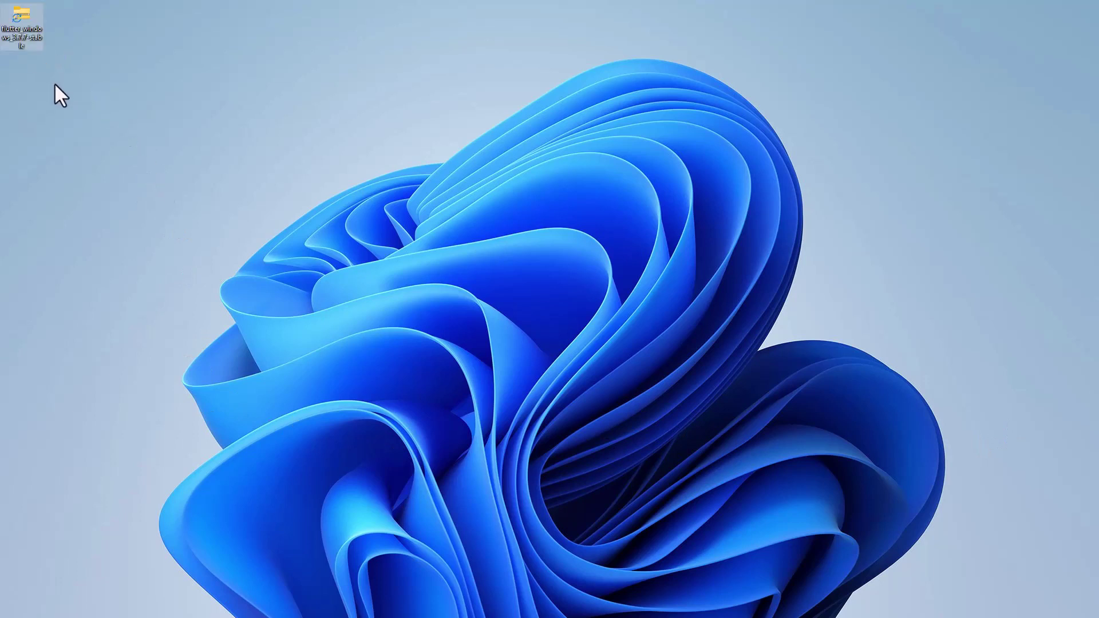
right_click(31, 45)
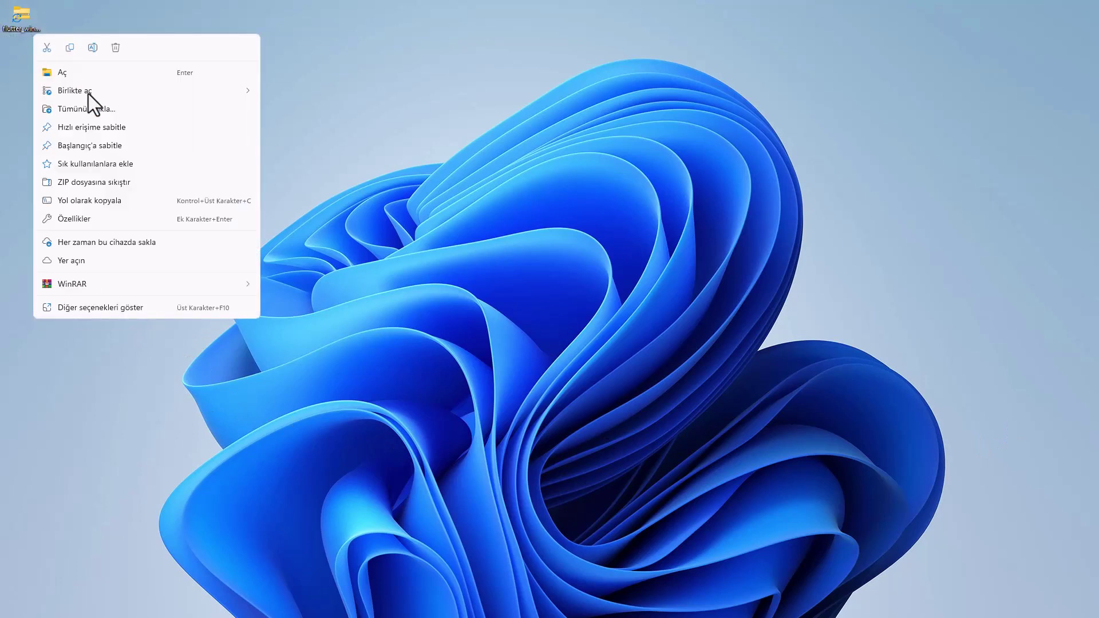
mouse_move(104, 286)
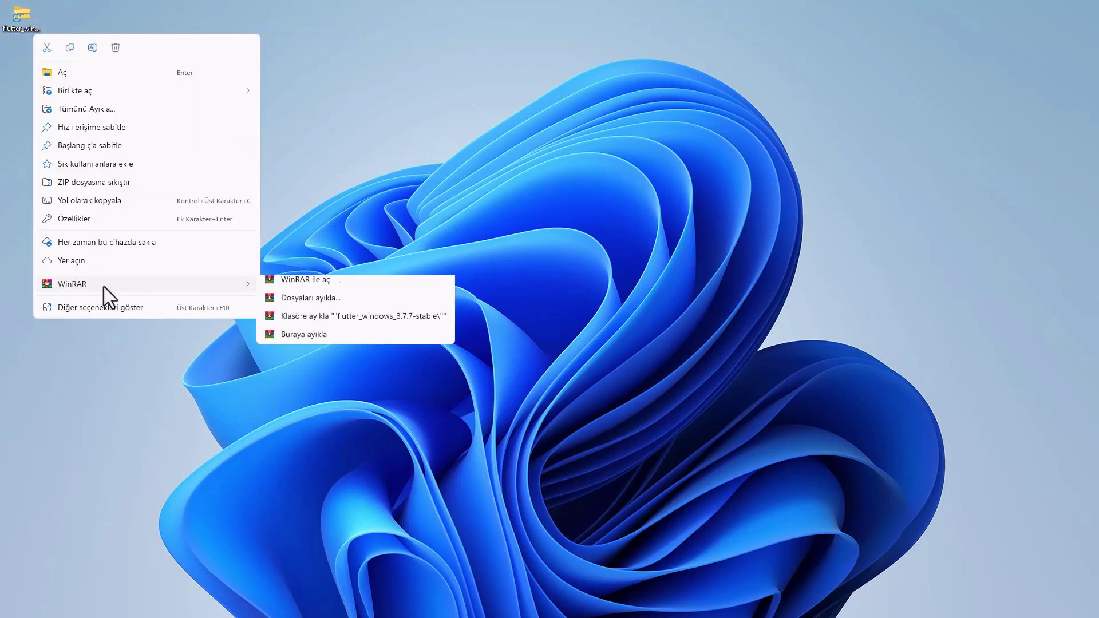
click(321, 327)
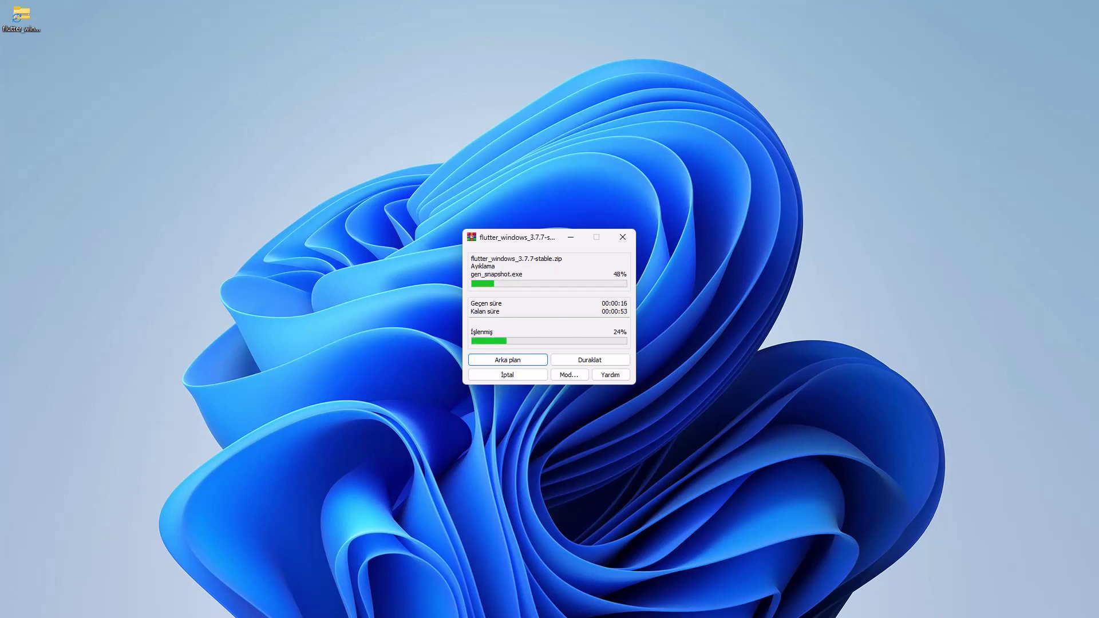
key(Return)
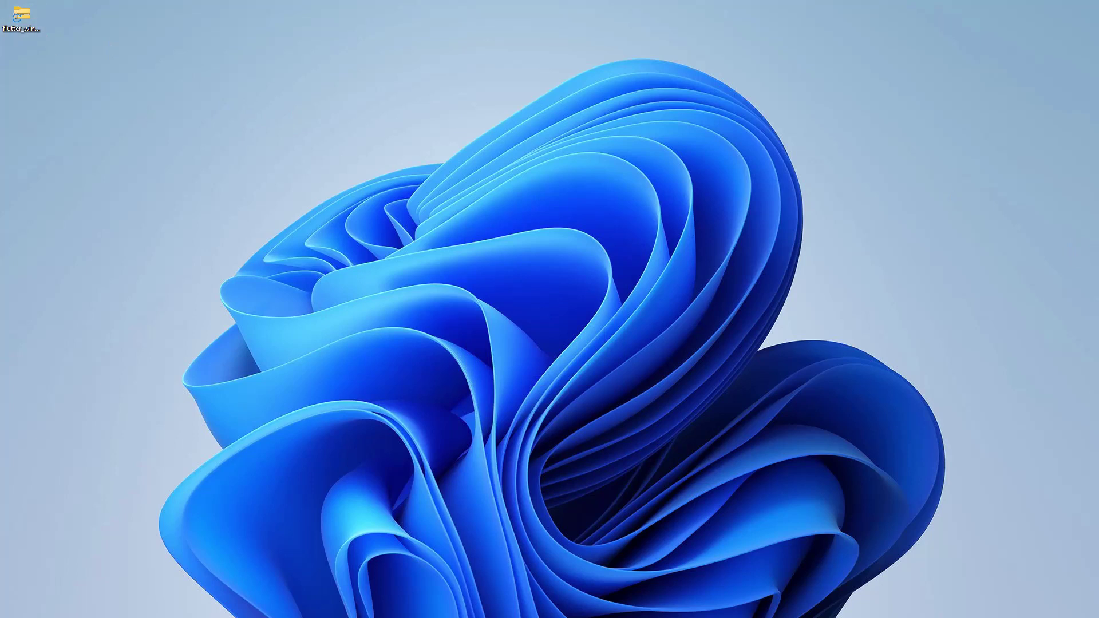
Step: Open the extracted folder on the desktop and look through the contents of its flutter subfolder
drag(569, 324, 63, 73)
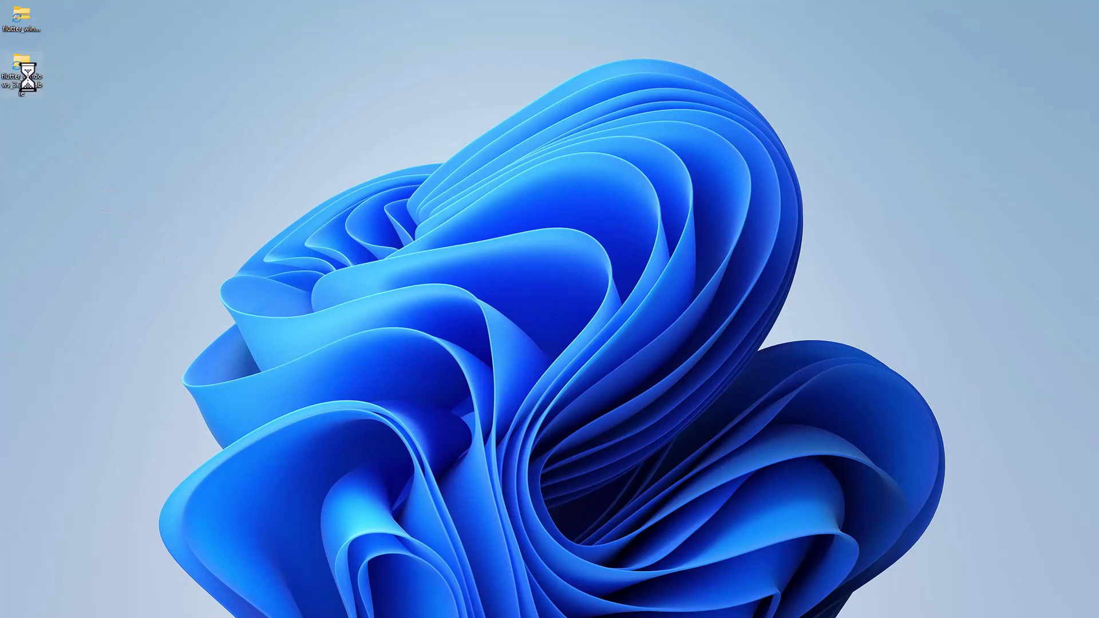
double_click(40, 80)
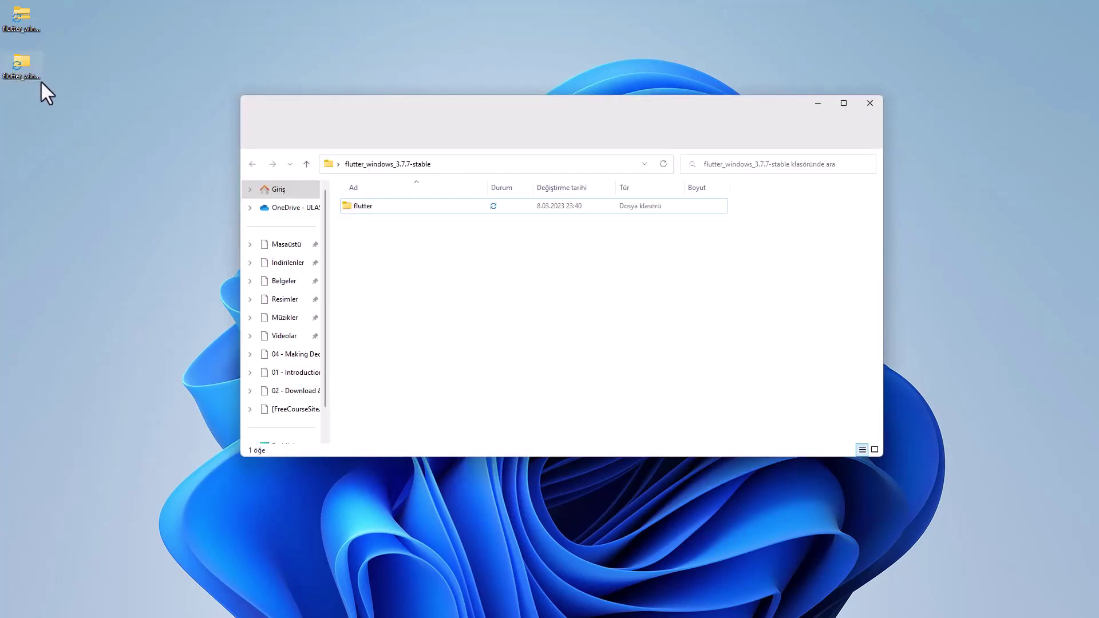
double_click(390, 208)
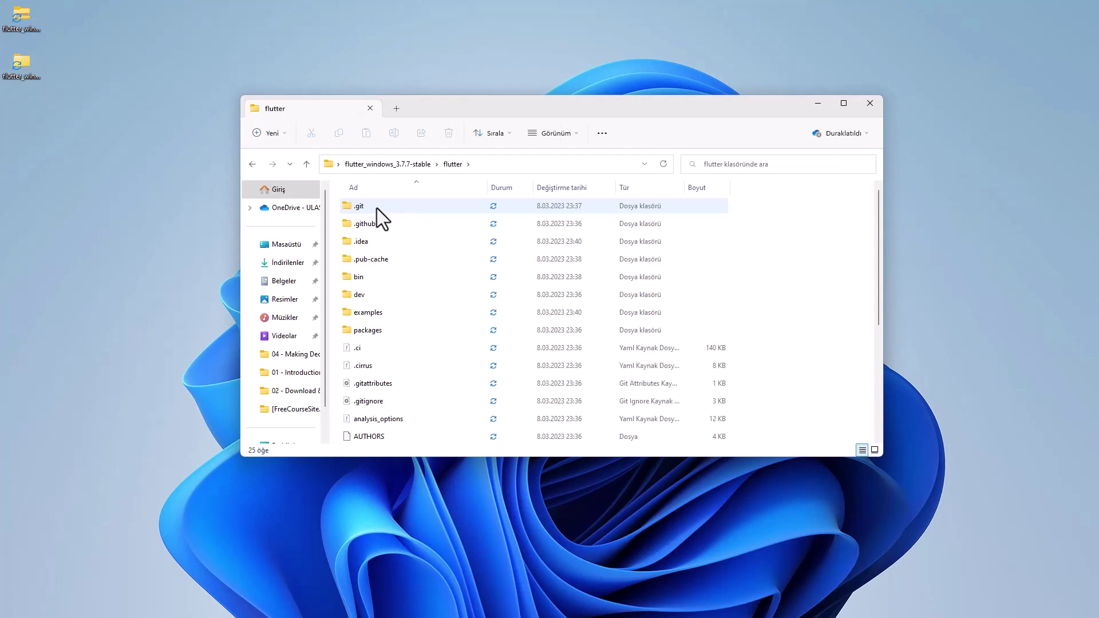
click(252, 164)
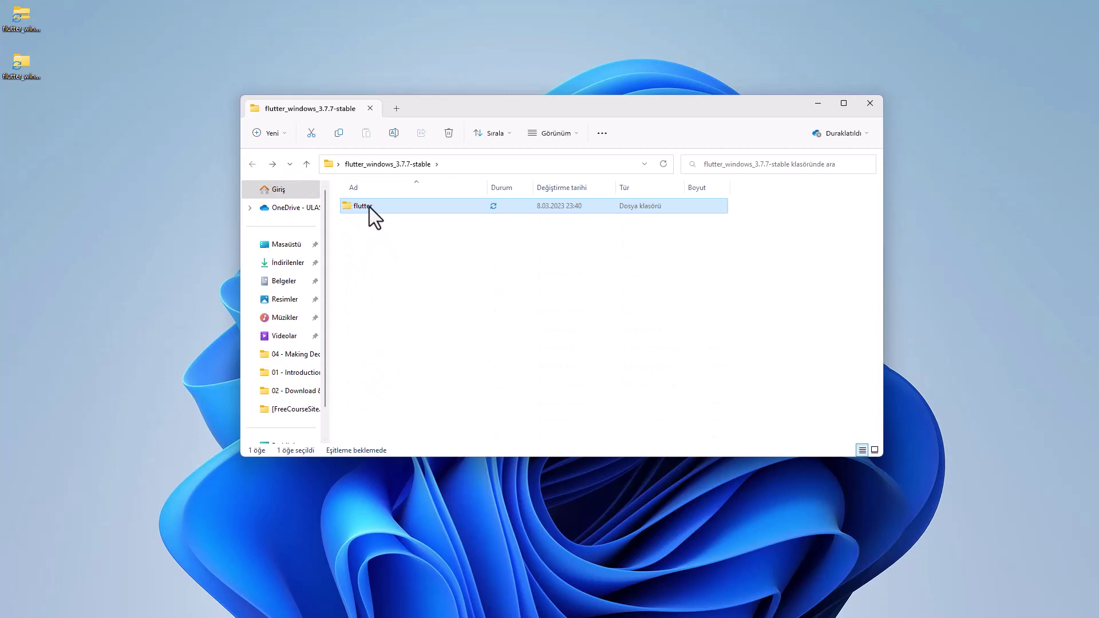
Step: Copy the flutter folder from inside the extracted flutter_windows_3.7.7-stable folder
right_click(369, 207)
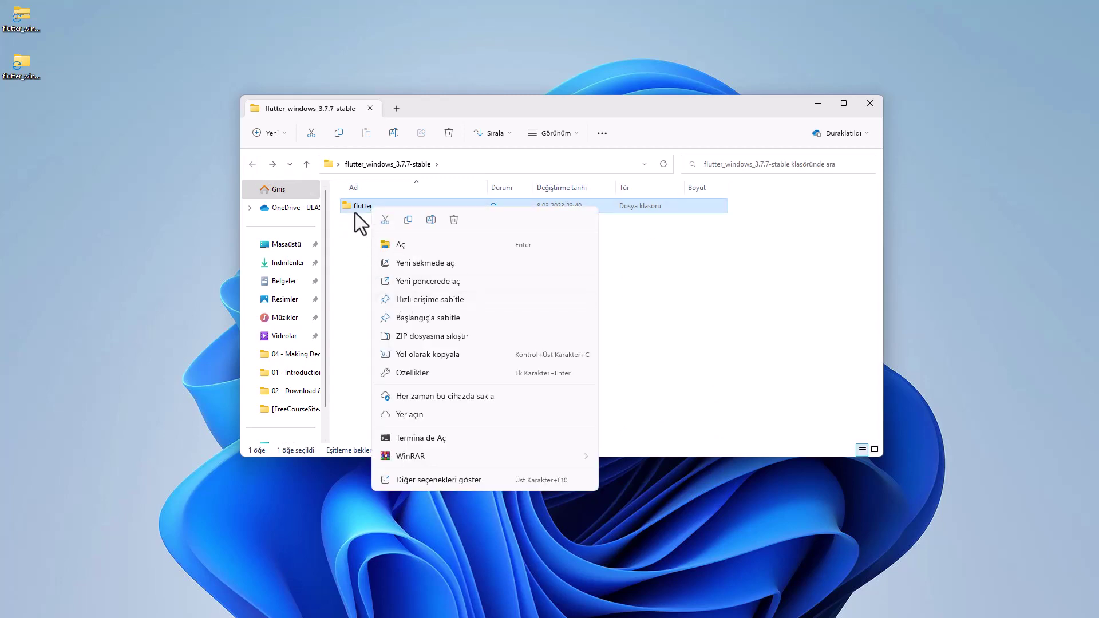
click(870, 103)
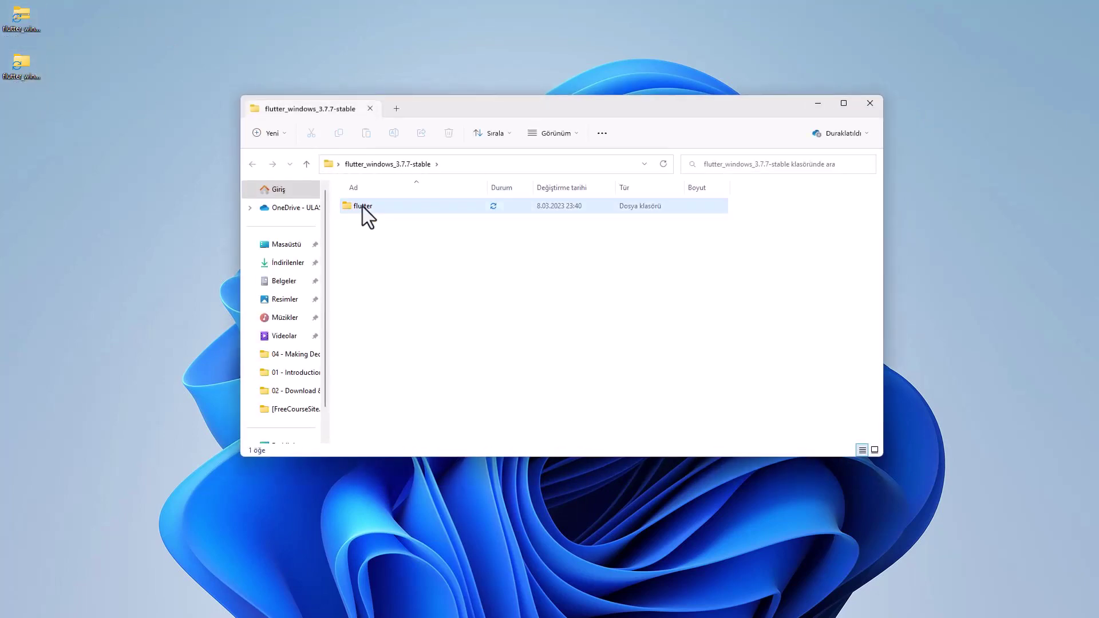
click(366, 206)
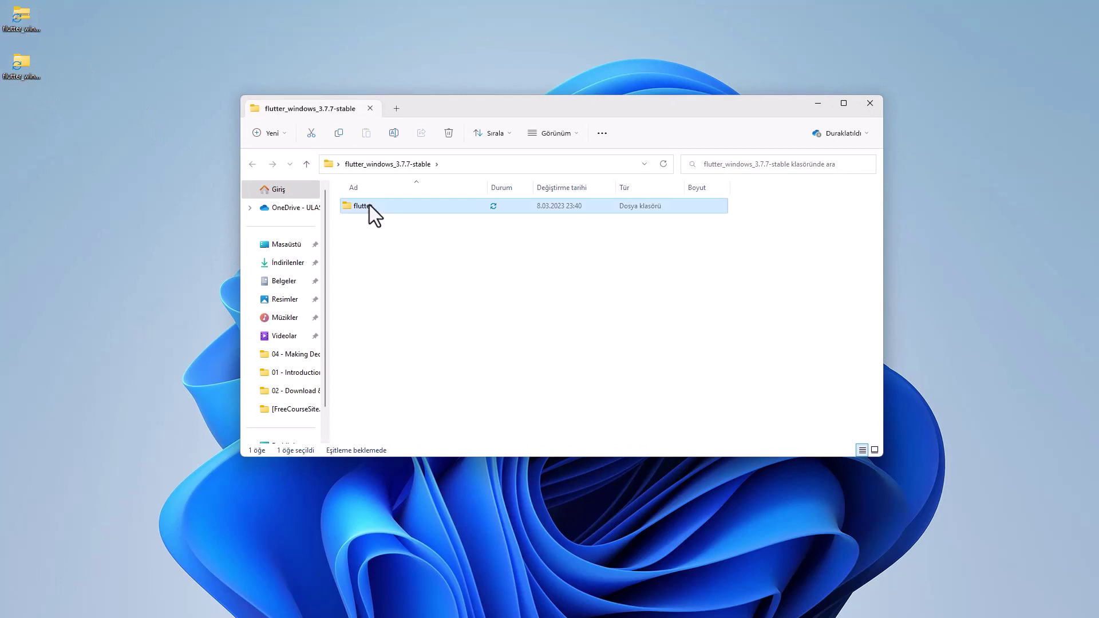
right_click(369, 205)
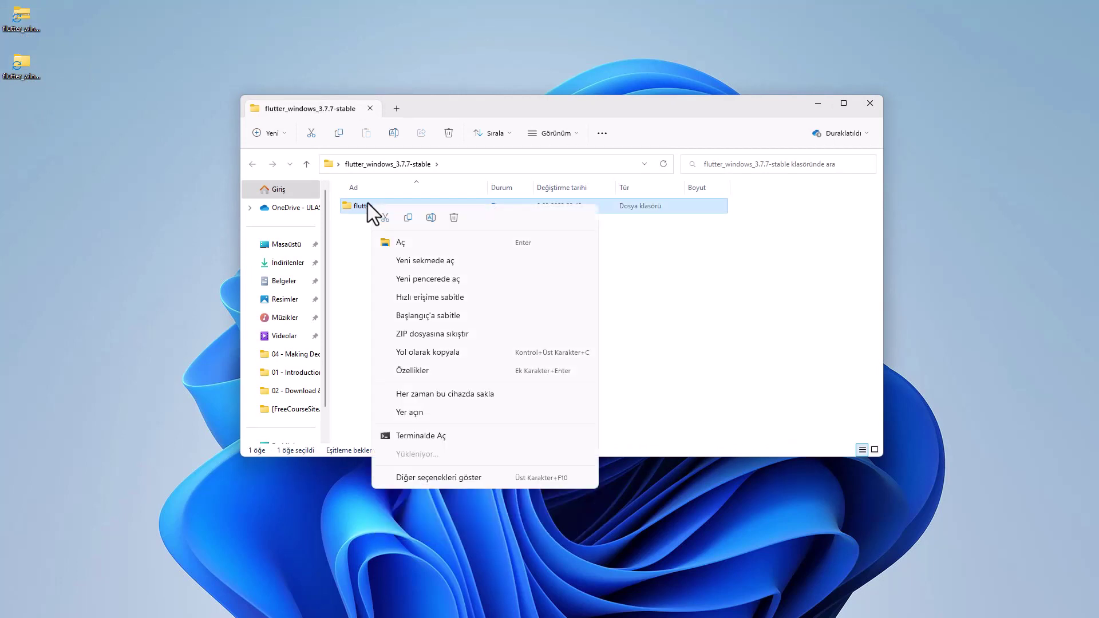
click(408, 218)
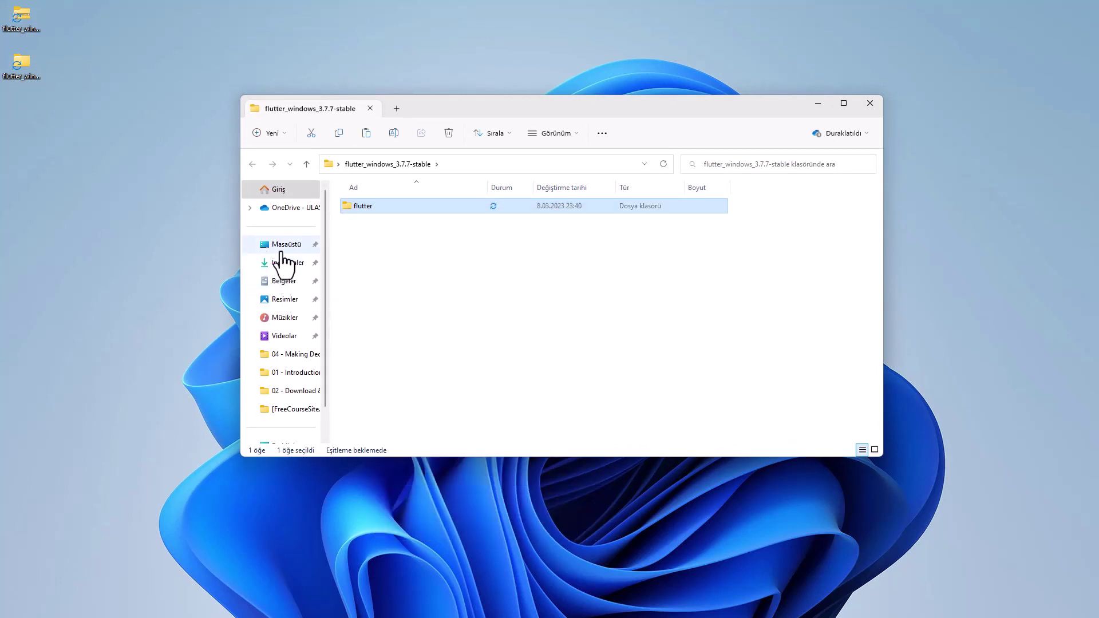
Step: Paste the copied flutter folder into the root of Yerel Disk (C:)
scroll(283, 303, down, 1)
click(282, 410)
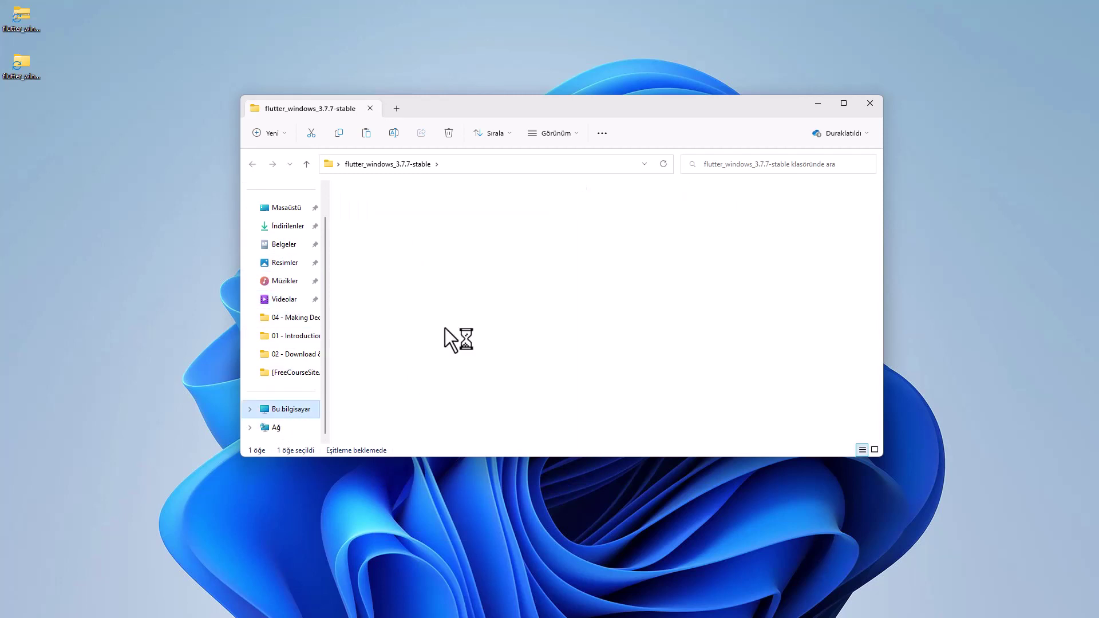
double_click(382, 218)
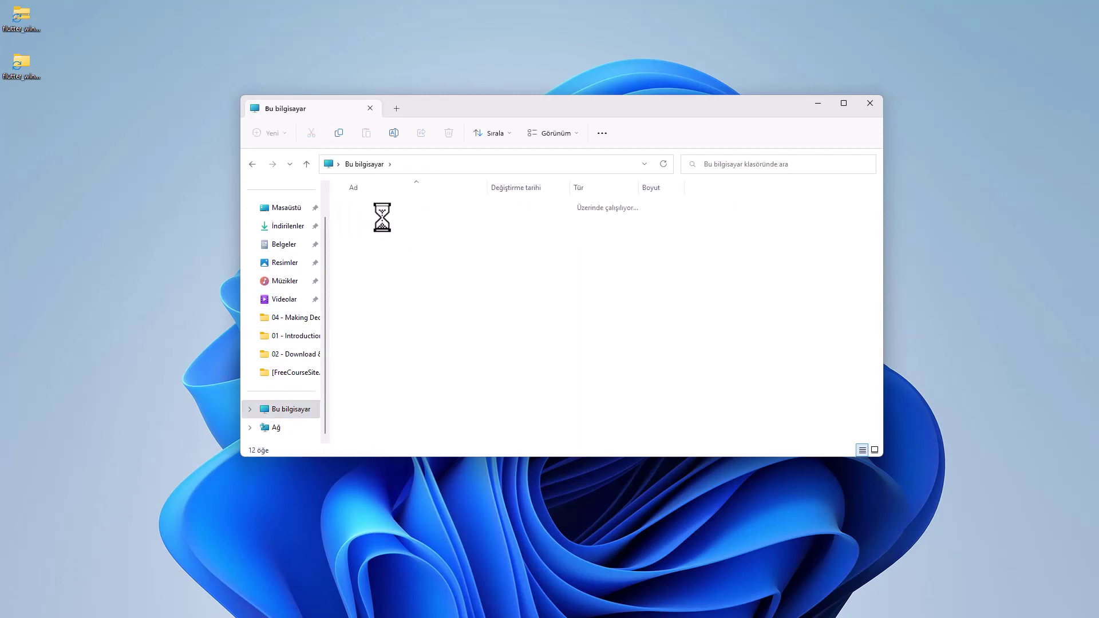
click(847, 105)
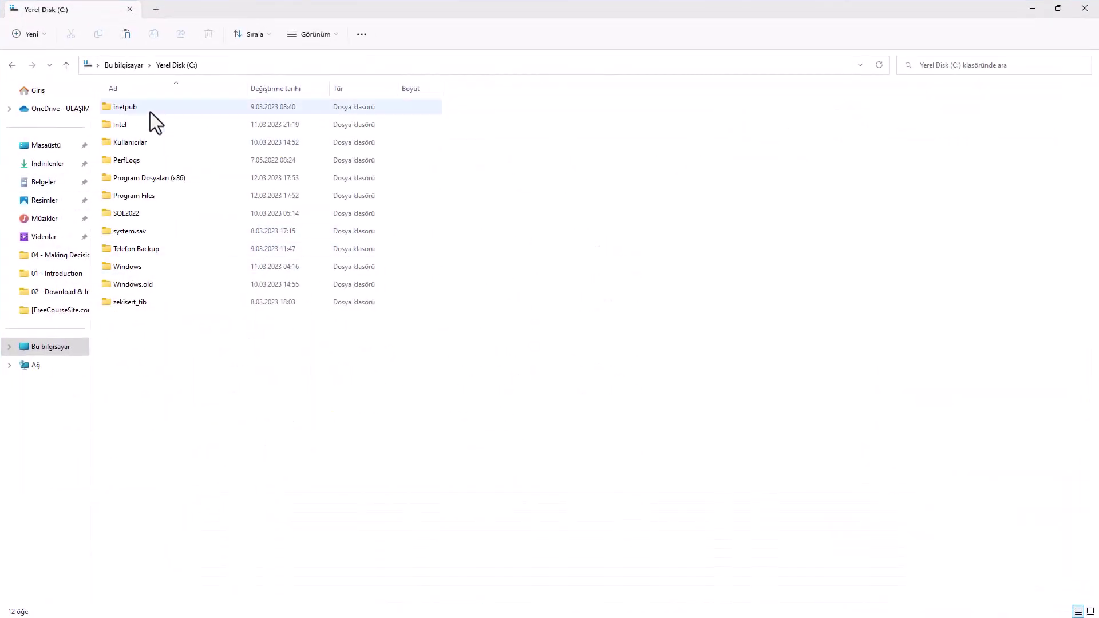
right_click(142, 345)
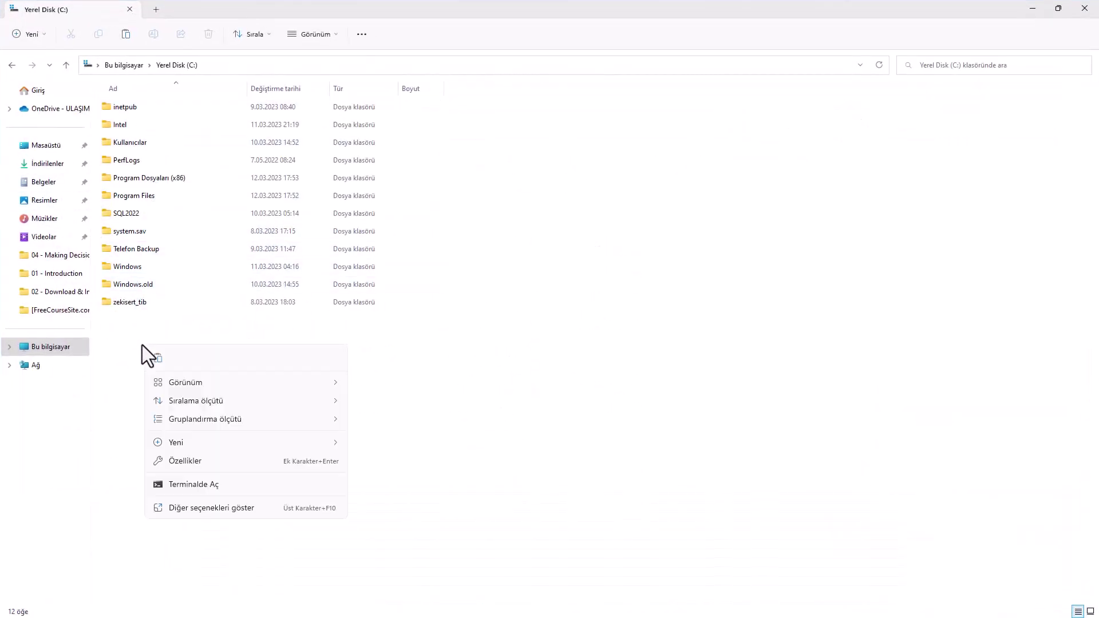
click(370, 391)
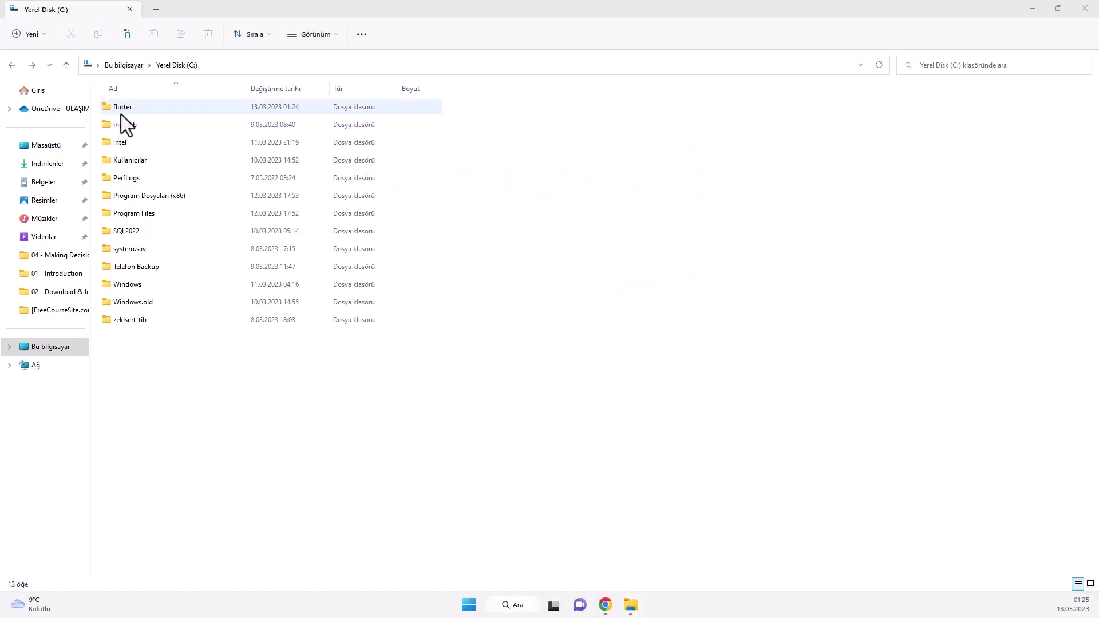
Step: Examine the contents of the flutter folder on Yerel Disk (C:) and return to the drive's root
click(129, 112)
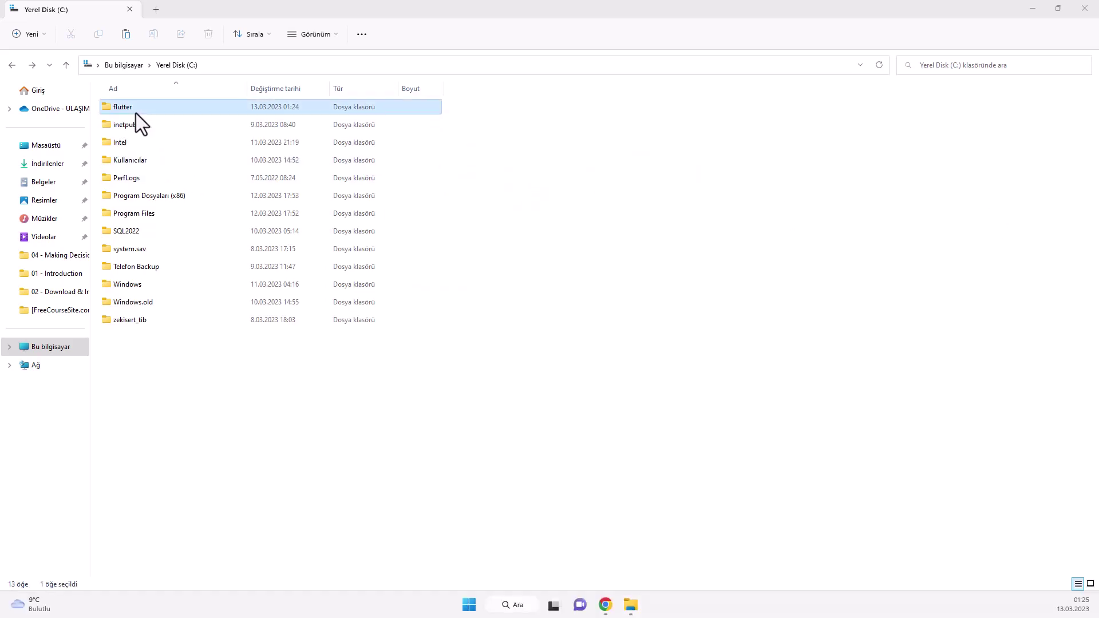
double_click(108, 108)
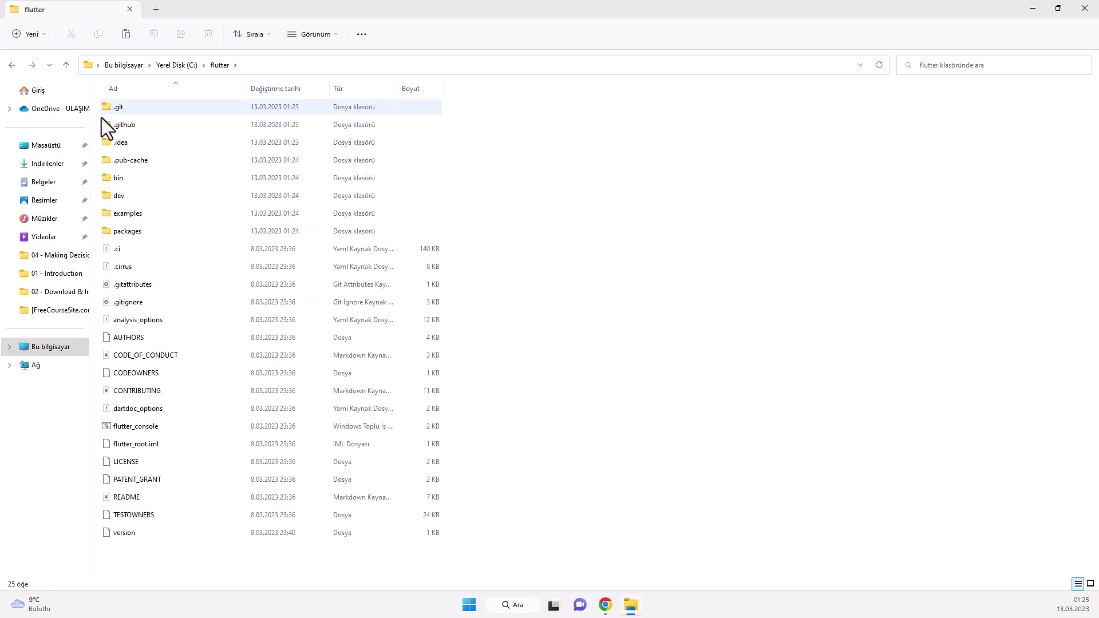
click(12, 65)
click(12, 66)
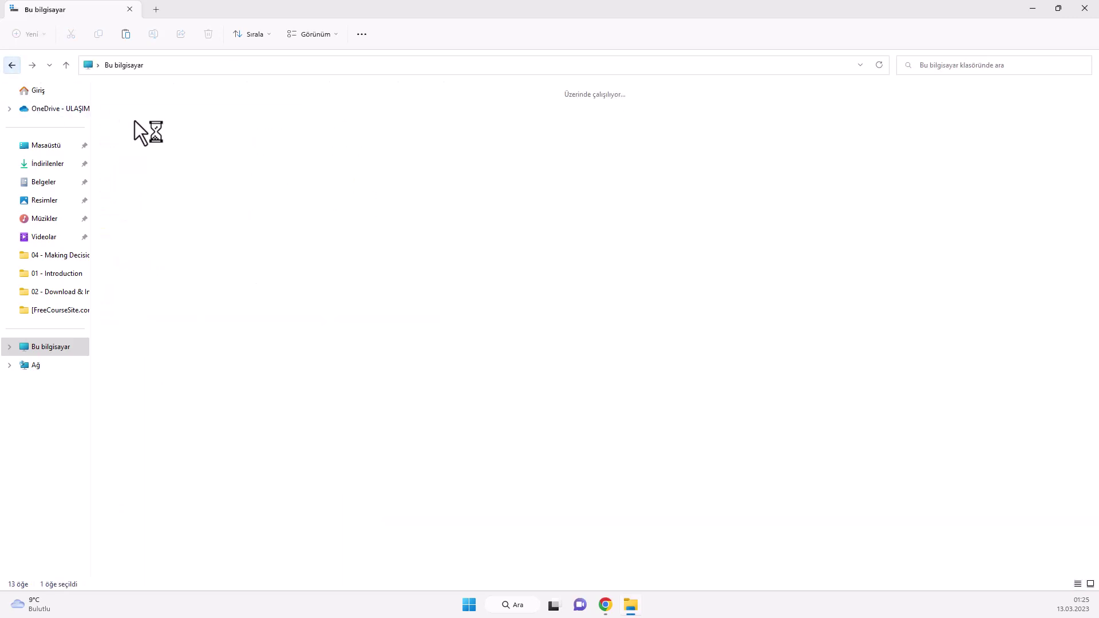
double_click(136, 117)
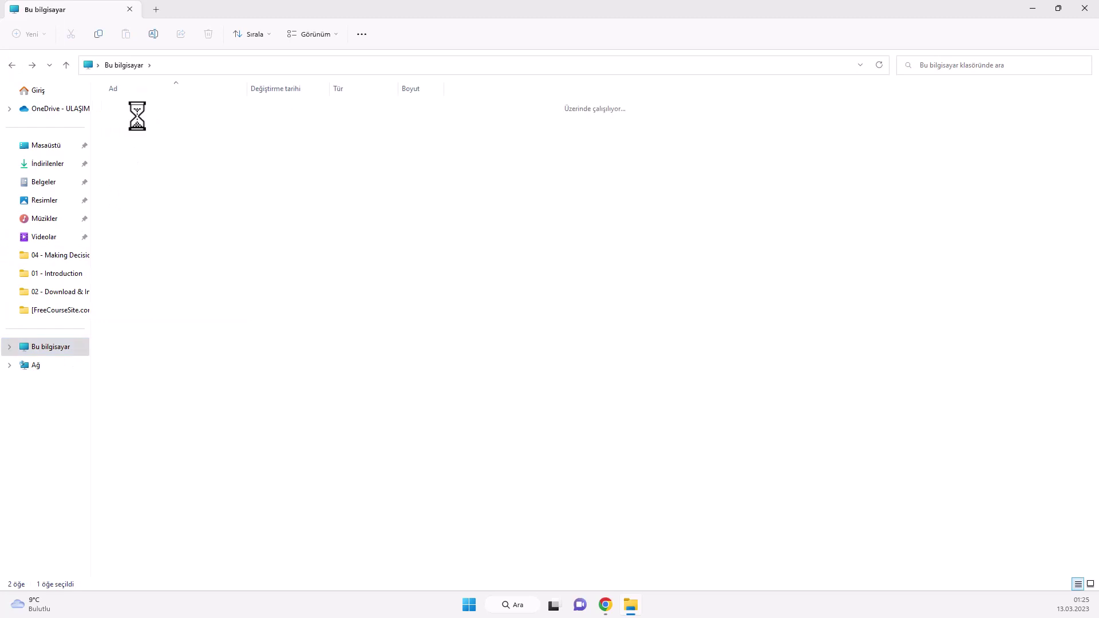
click(121, 110)
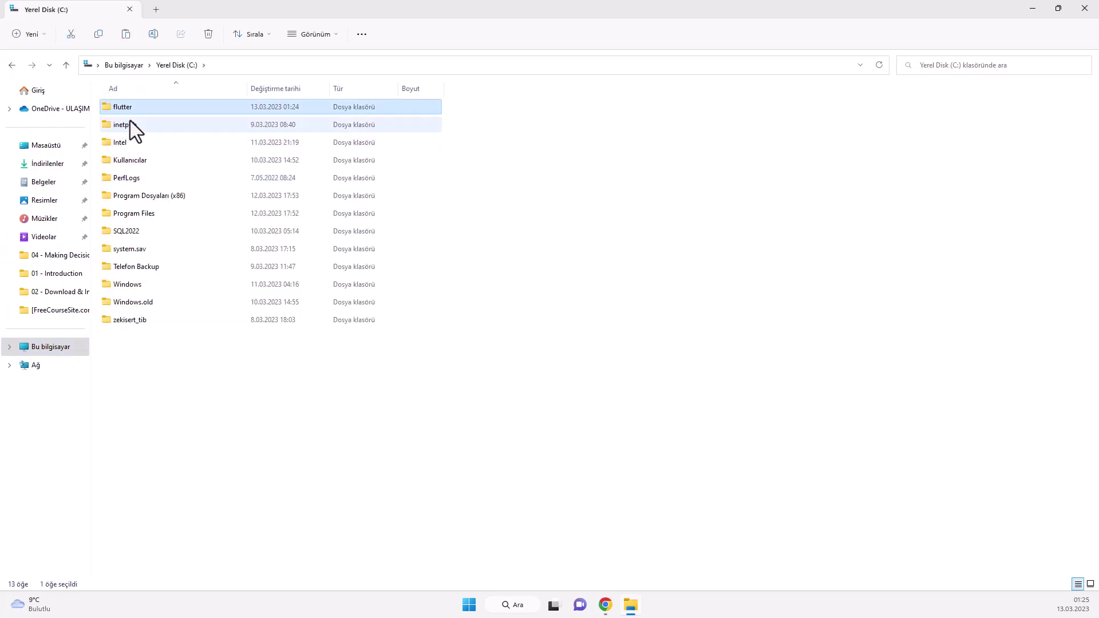
double_click(123, 104)
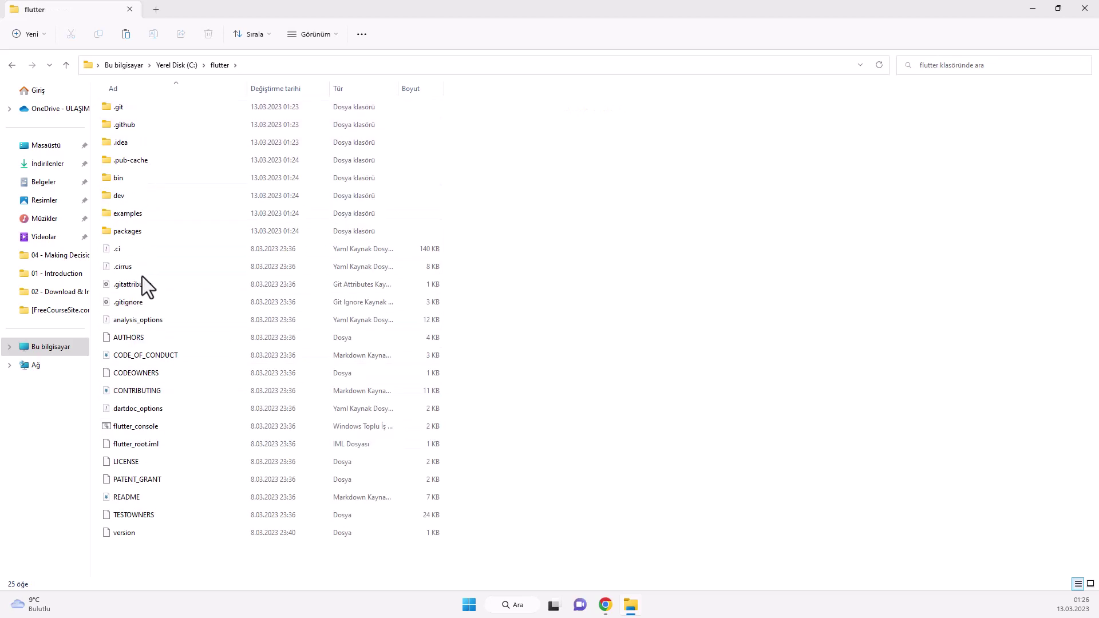
click(12, 65)
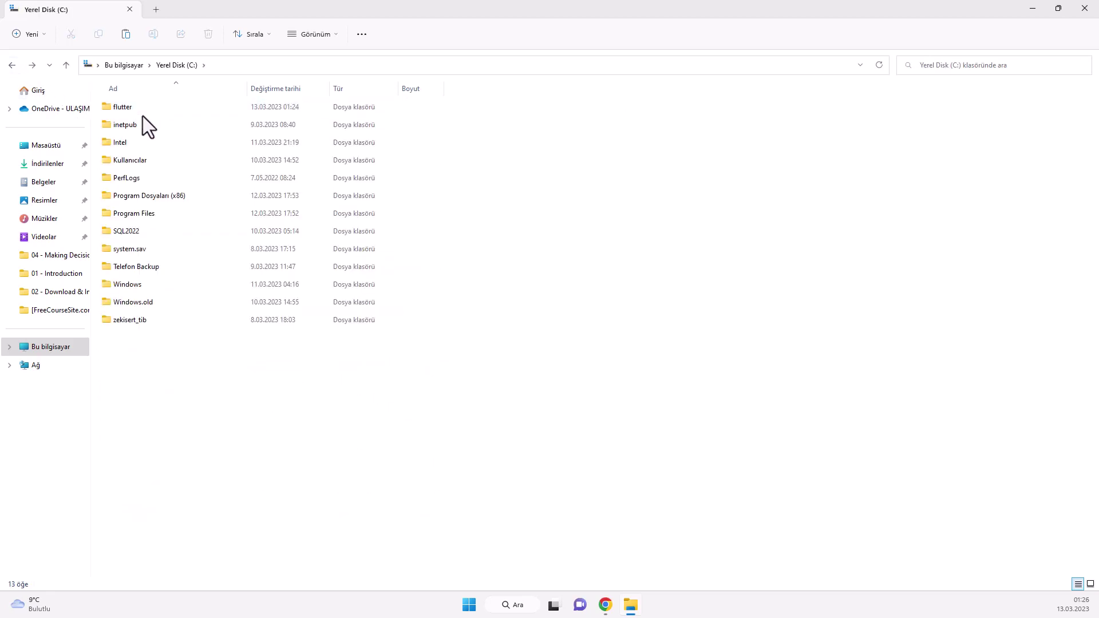
Step: Open the flutter\bin folder on Yerel Disk (C:) and copy its full path, C:\flutter\bin
double_click(143, 112)
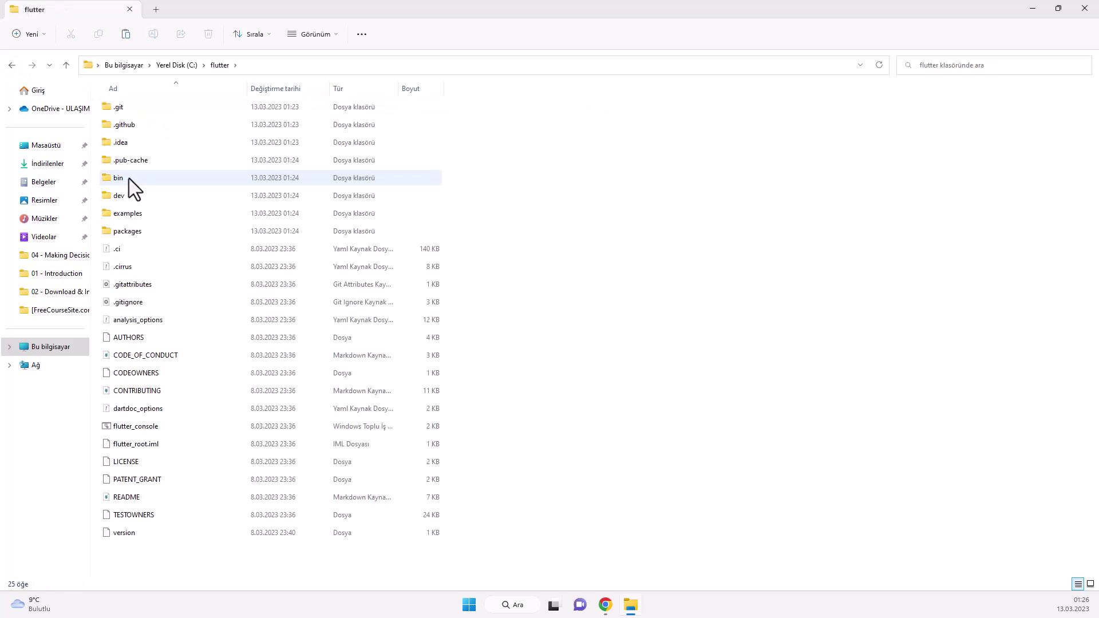
double_click(121, 181)
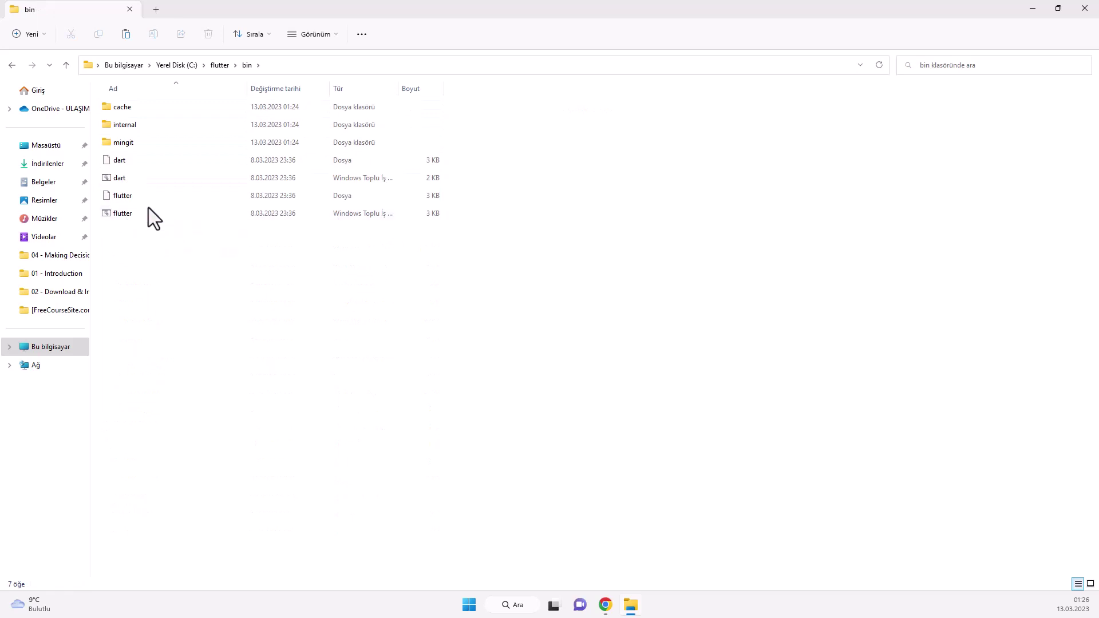
click(143, 214)
click(273, 64)
key(super+c)
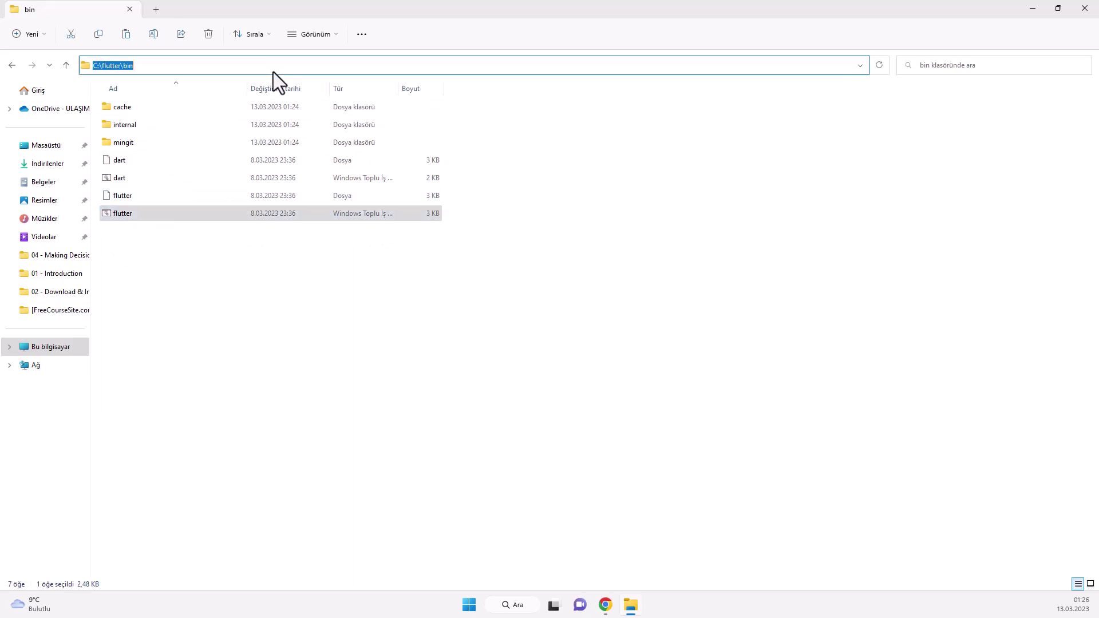
right_click(126, 68)
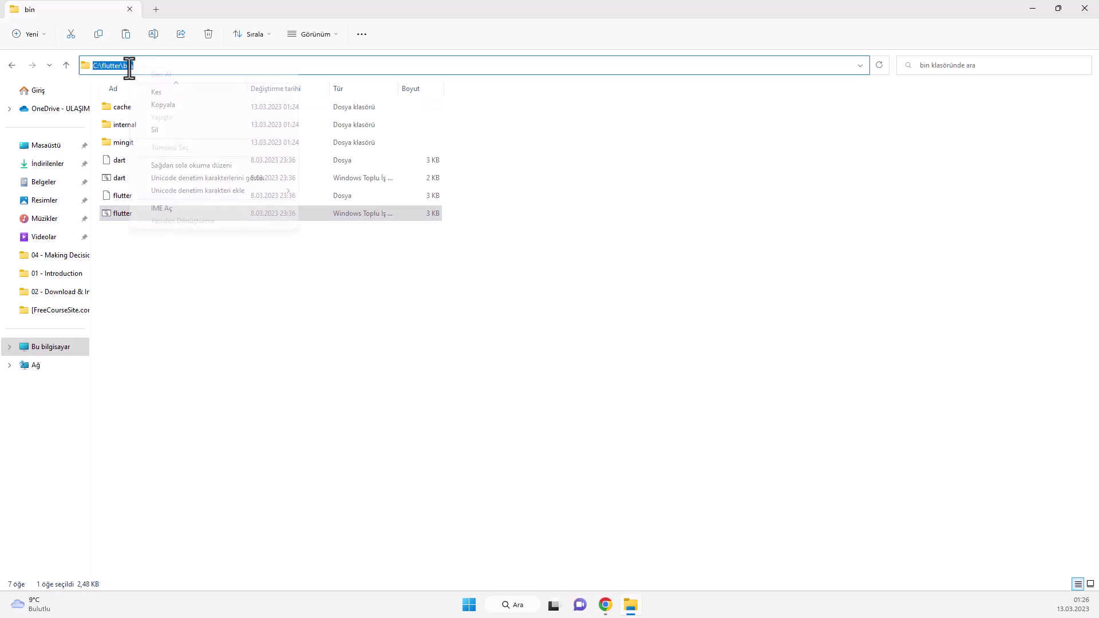
click(168, 109)
Step: Search Windows for "ort", open the system environment variables settings and bring up the Ortam Değişkenleri dialog
click(503, 605)
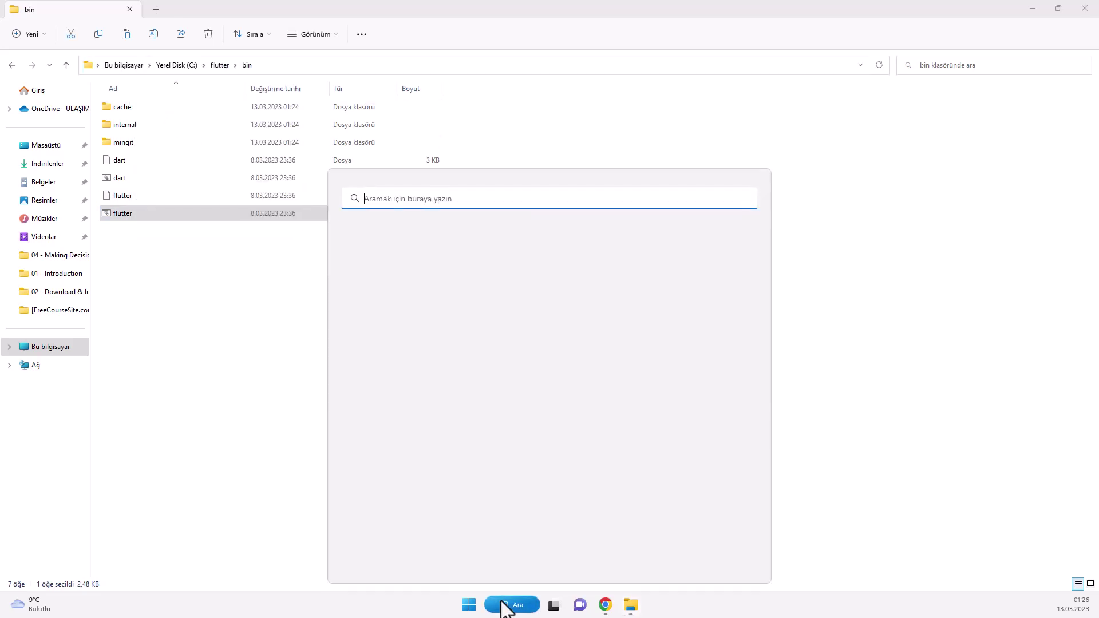
text(ort)
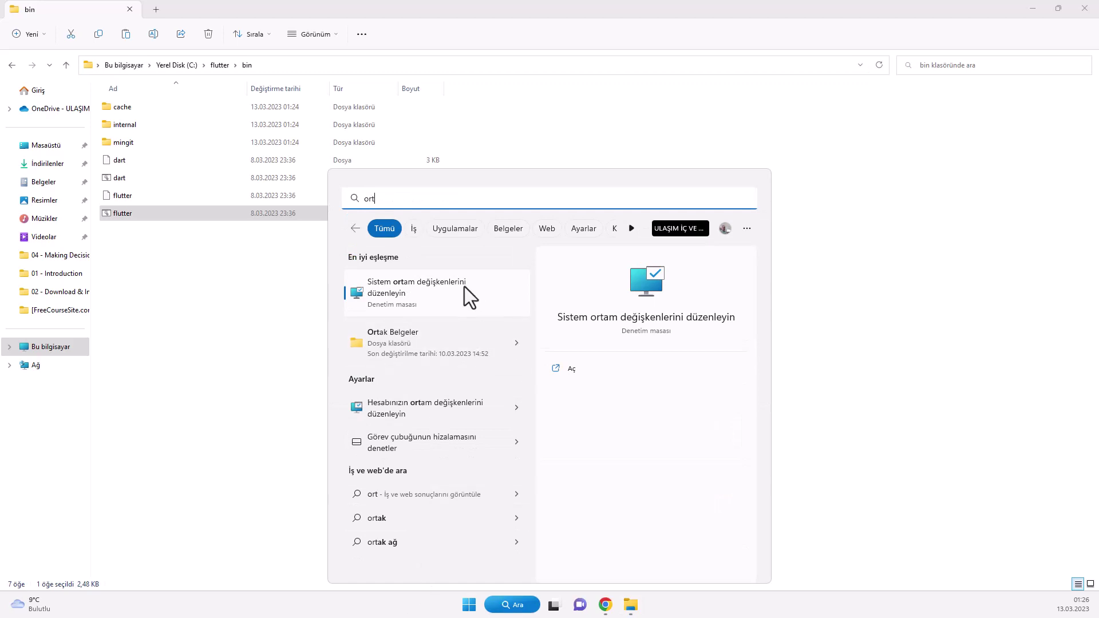
click(472, 303)
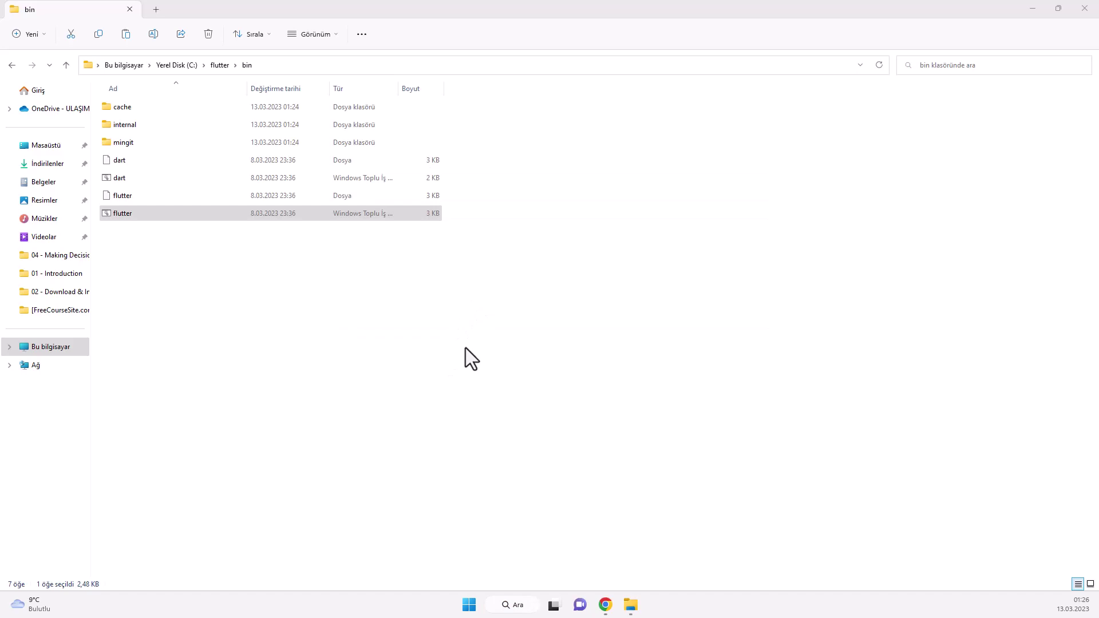
drag(599, 176, 322, 248)
click(358, 460)
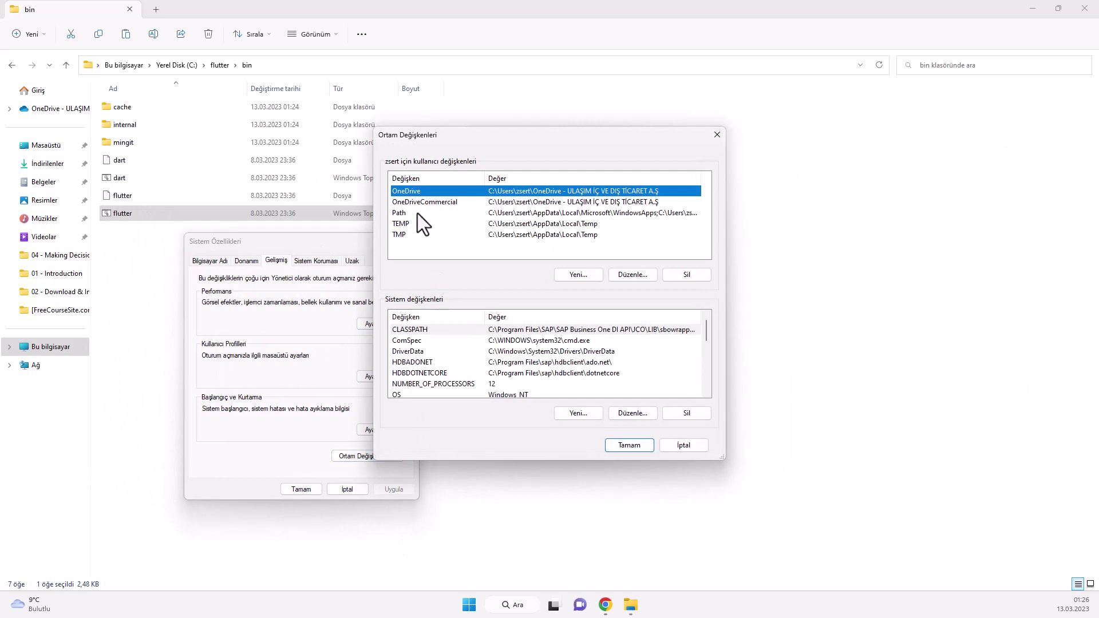
Step: Add C:\flutter\bin as a new entry in the user Path variable and confirm the changes
click(417, 214)
double_click(451, 215)
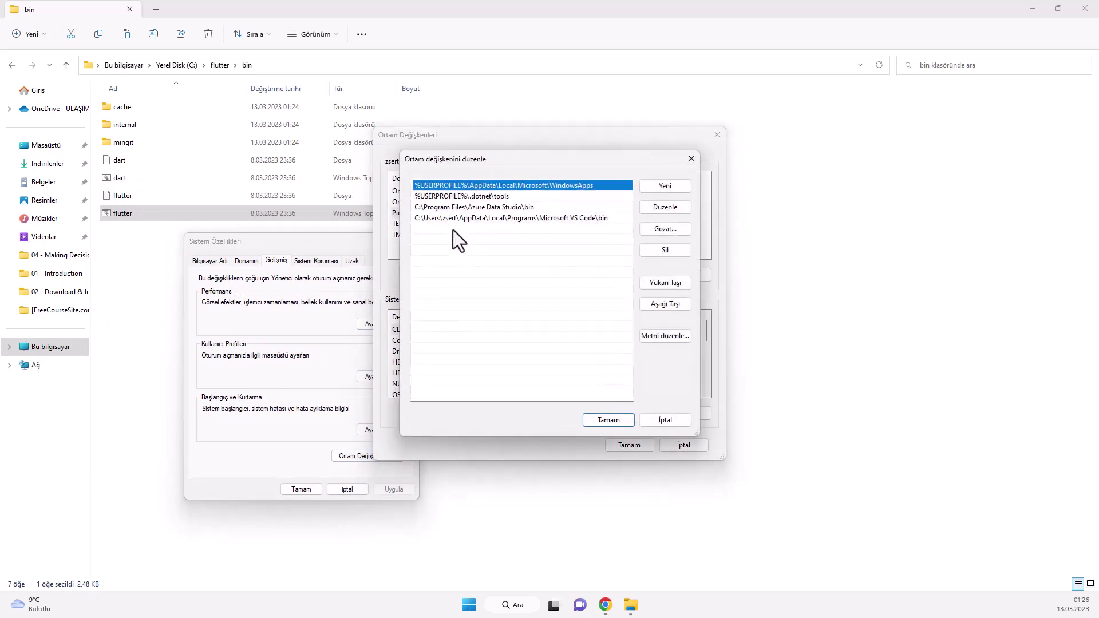
click(673, 187)
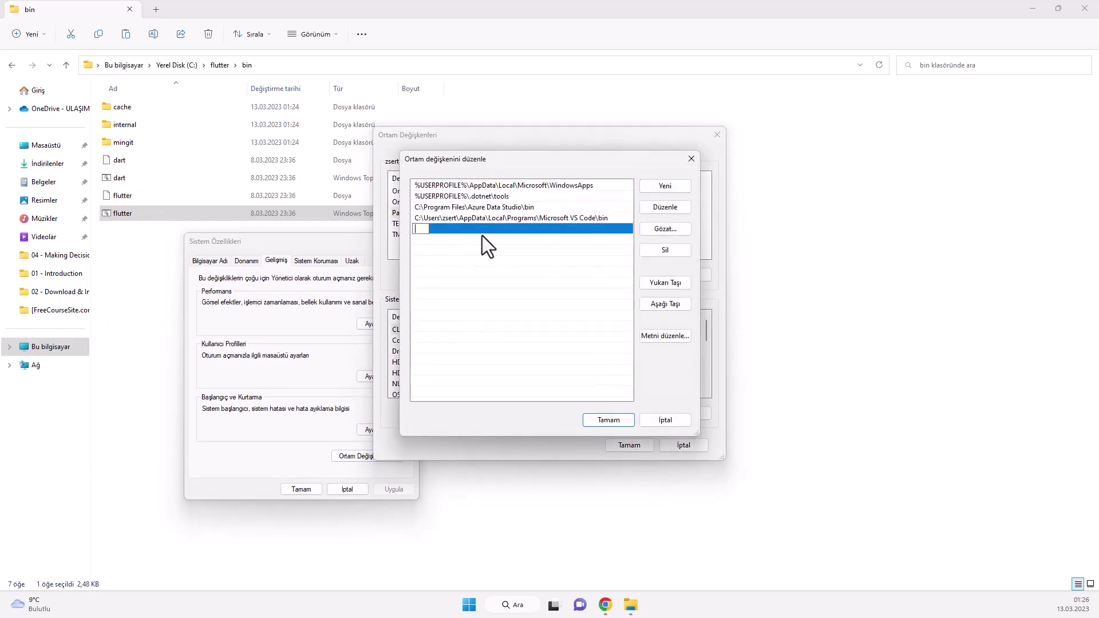
right_click(425, 229)
click(457, 276)
click(602, 424)
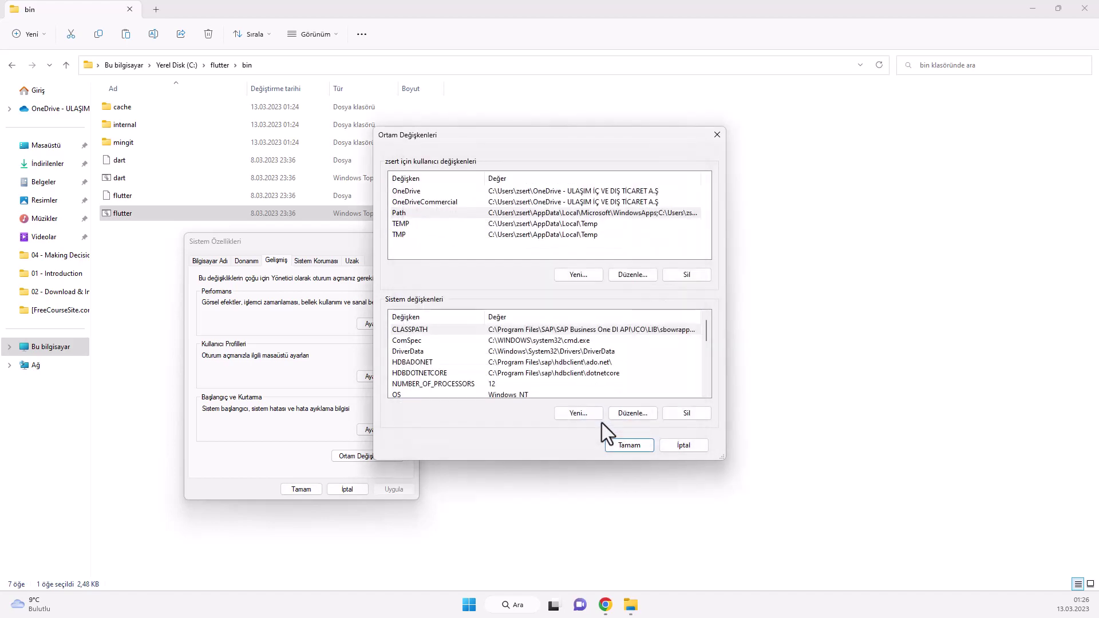
click(626, 445)
click(320, 454)
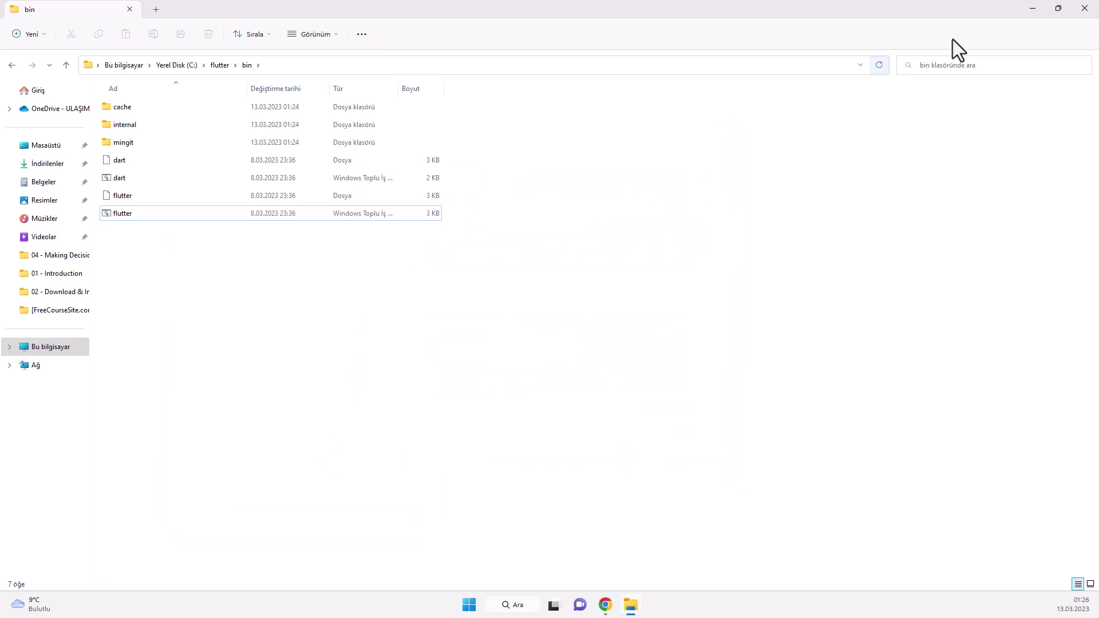
Step: Reopen the user Path variable to check its C:\flutter\bin entry, and close the environment settings again
click(504, 605)
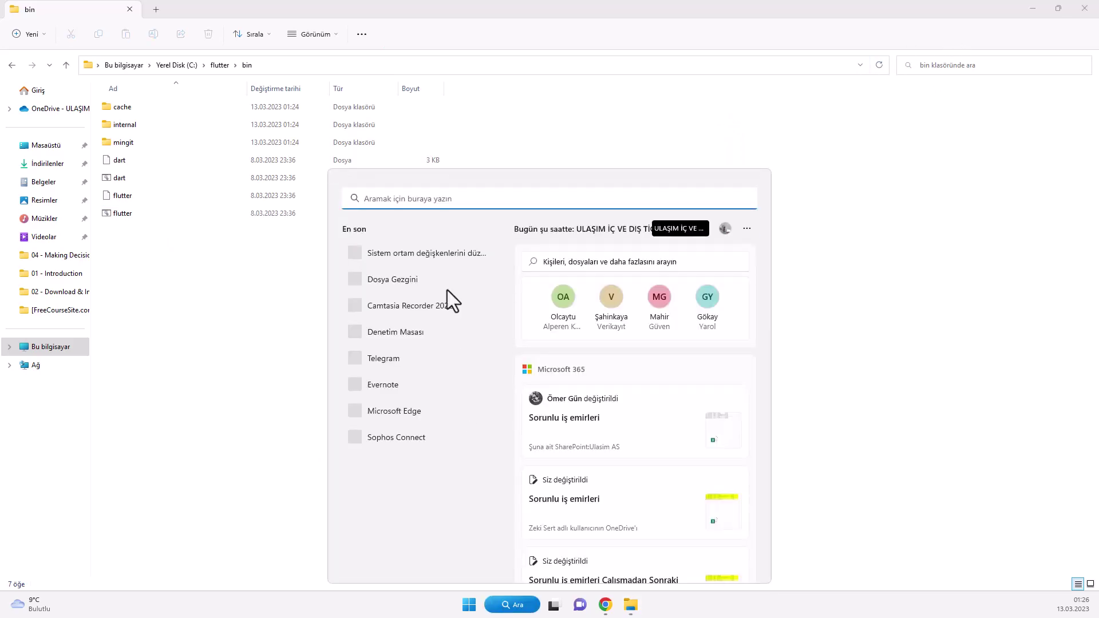
click(420, 265)
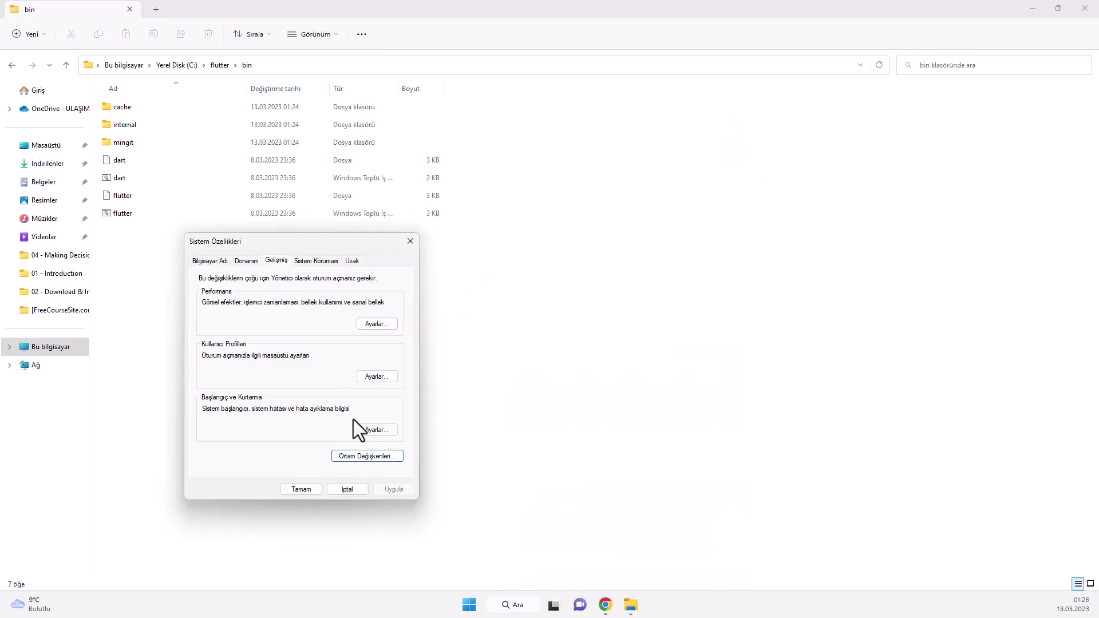
click(357, 457)
double_click(418, 213)
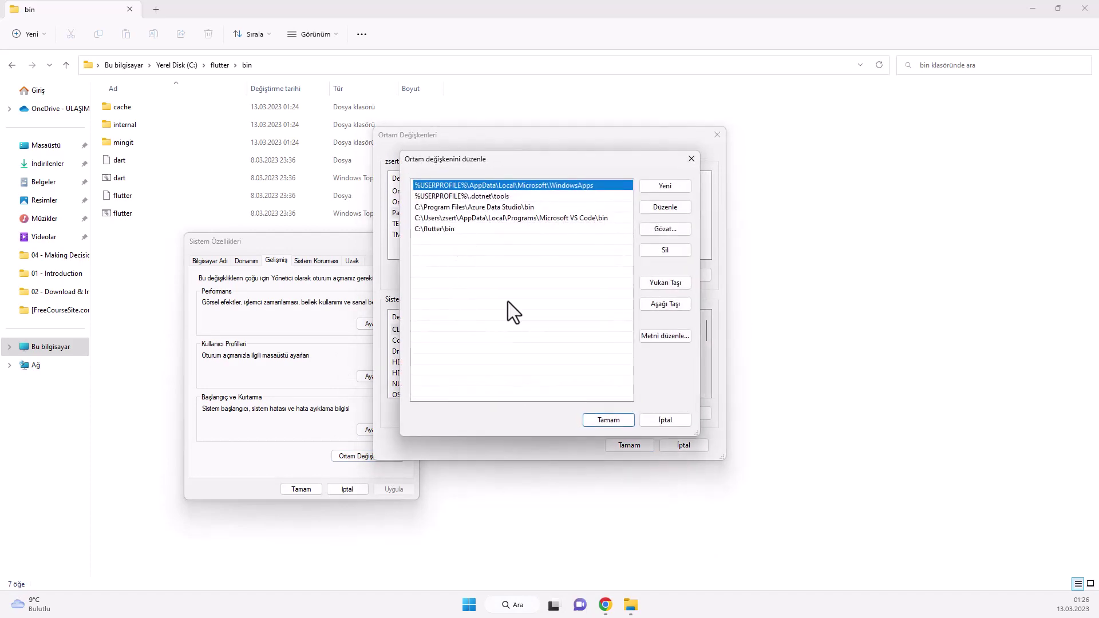
click(609, 419)
click(627, 446)
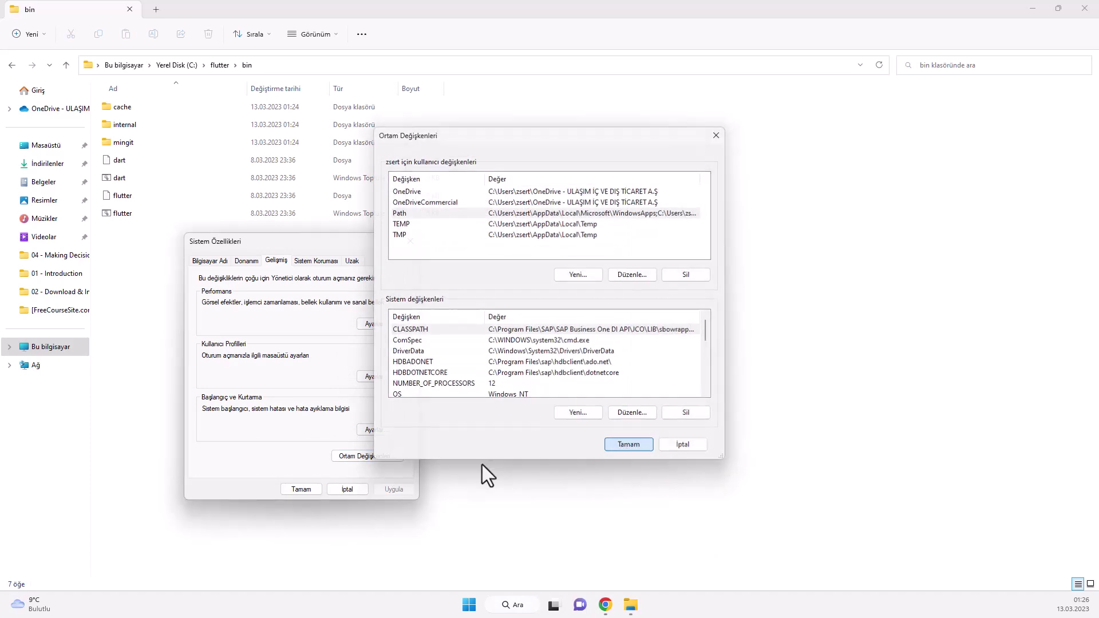
click(300, 491)
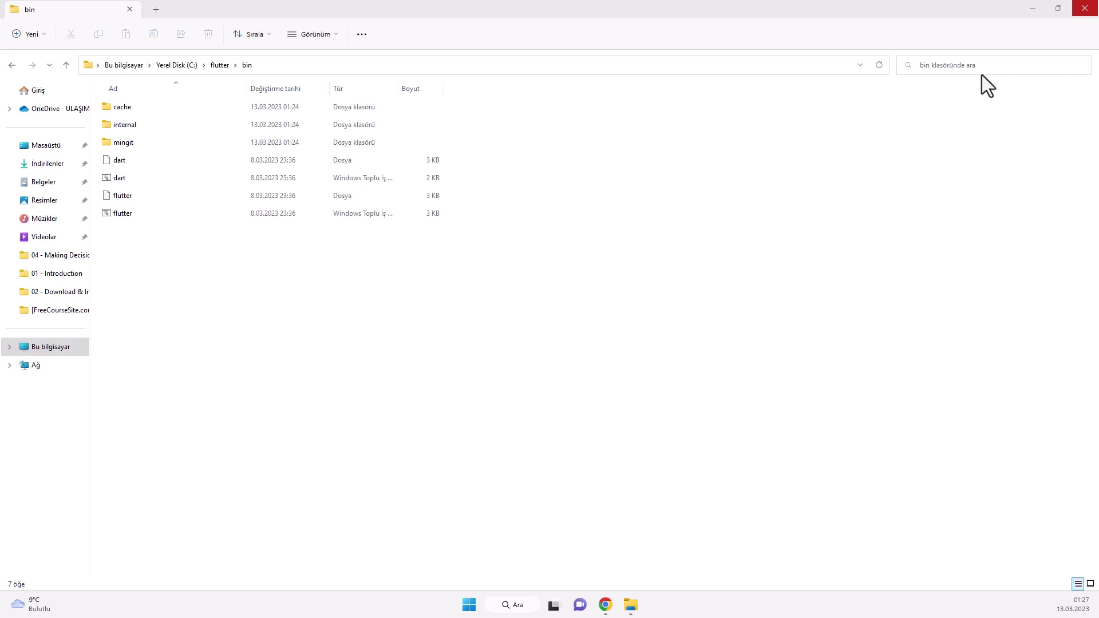
Step: Close the bin folder window and switch to Chrome with the Flutter Windows install page
click(1084, 8)
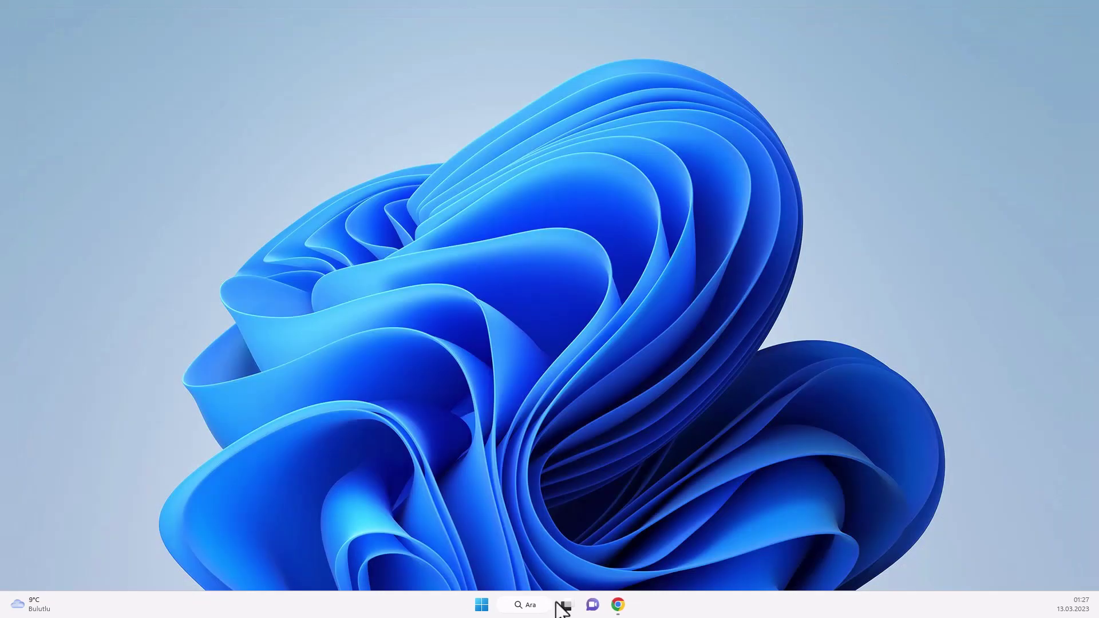
click(619, 605)
click(283, 34)
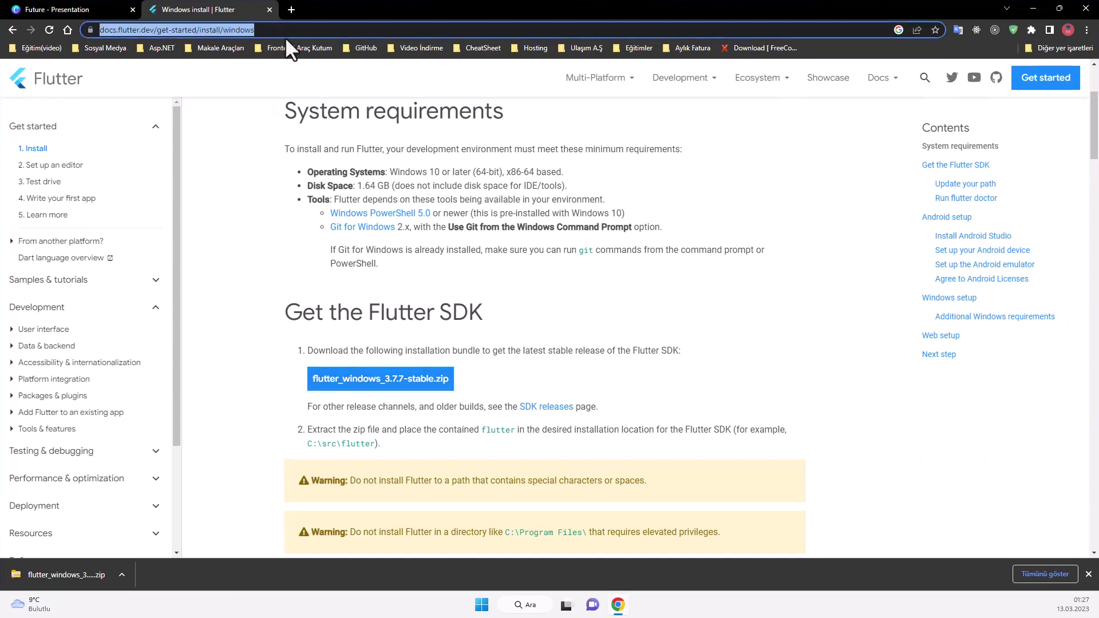
text(a)
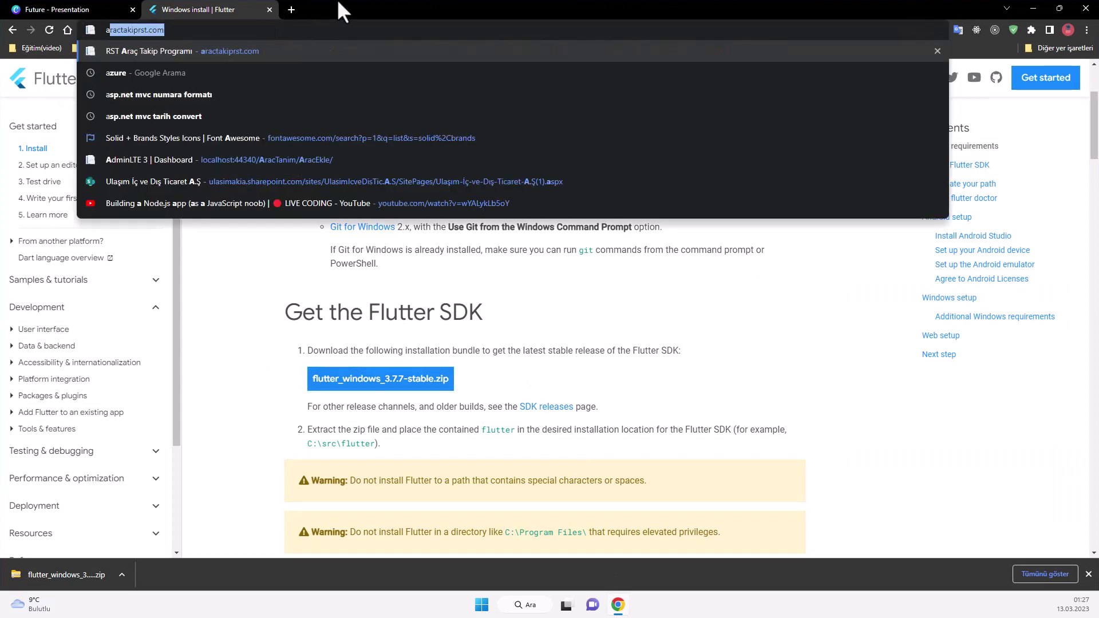
key(Escape)
Step: Read the Get the Flutter SDK section with its git clone command and the Update your path instructions
scroll(385, 229, down, 3)
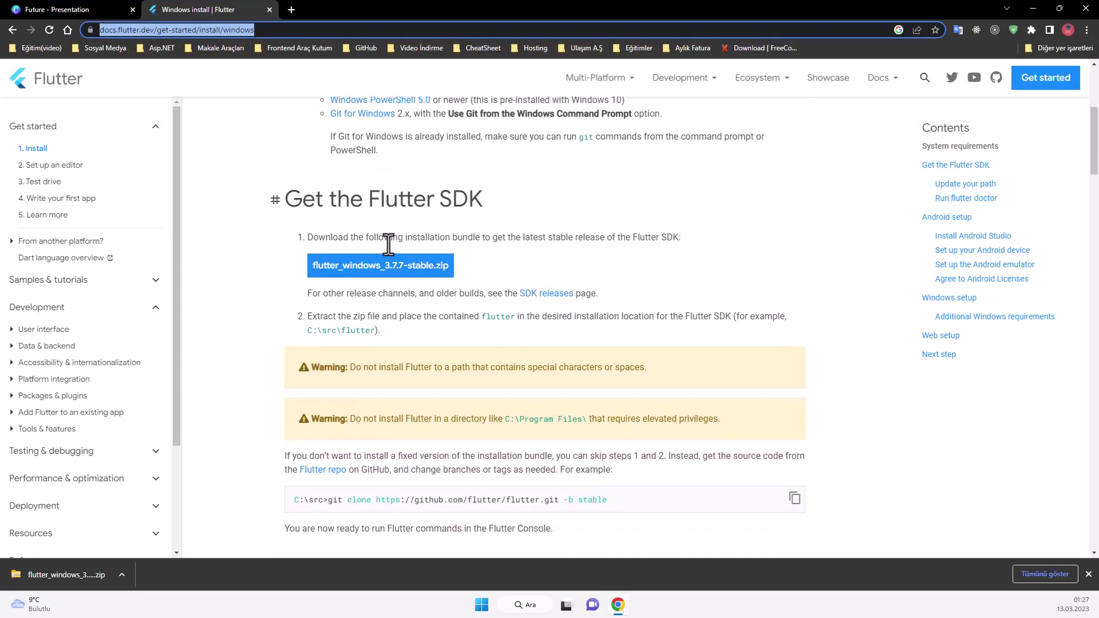
scroll(389, 249, down, 2)
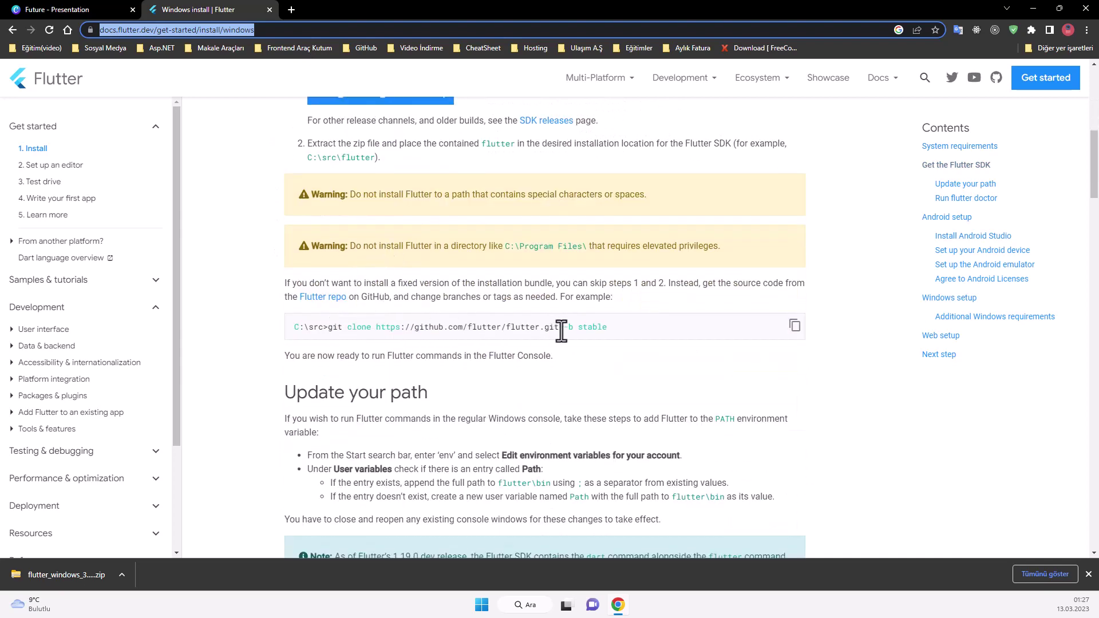
click(506, 329)
drag(506, 329, 554, 330)
scroll(298, 366, down, 3)
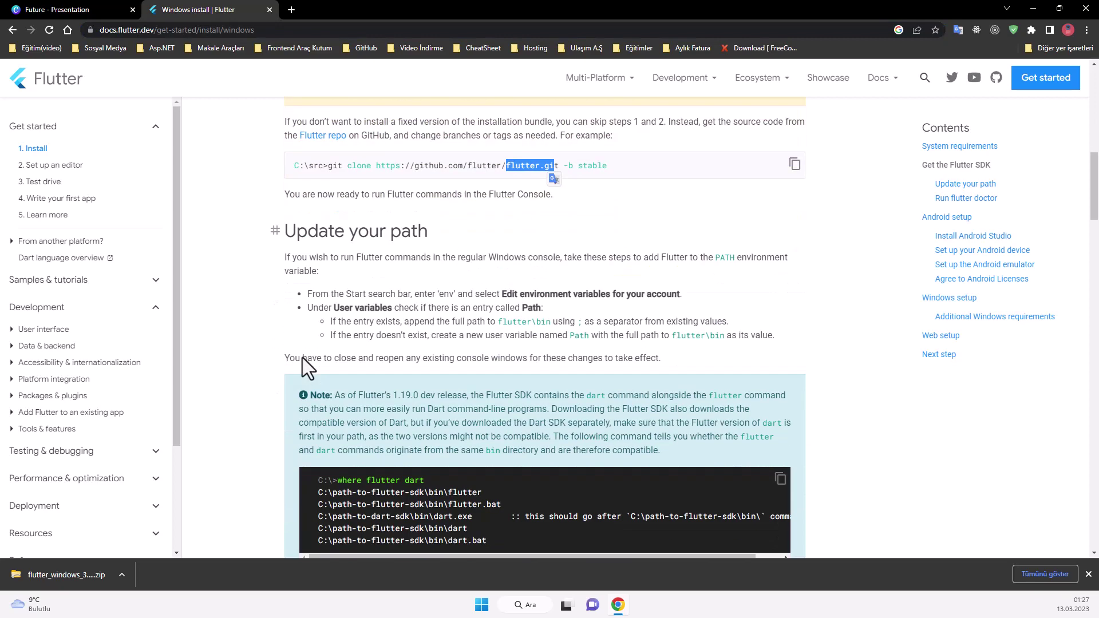
scroll(264, 345, down, 1)
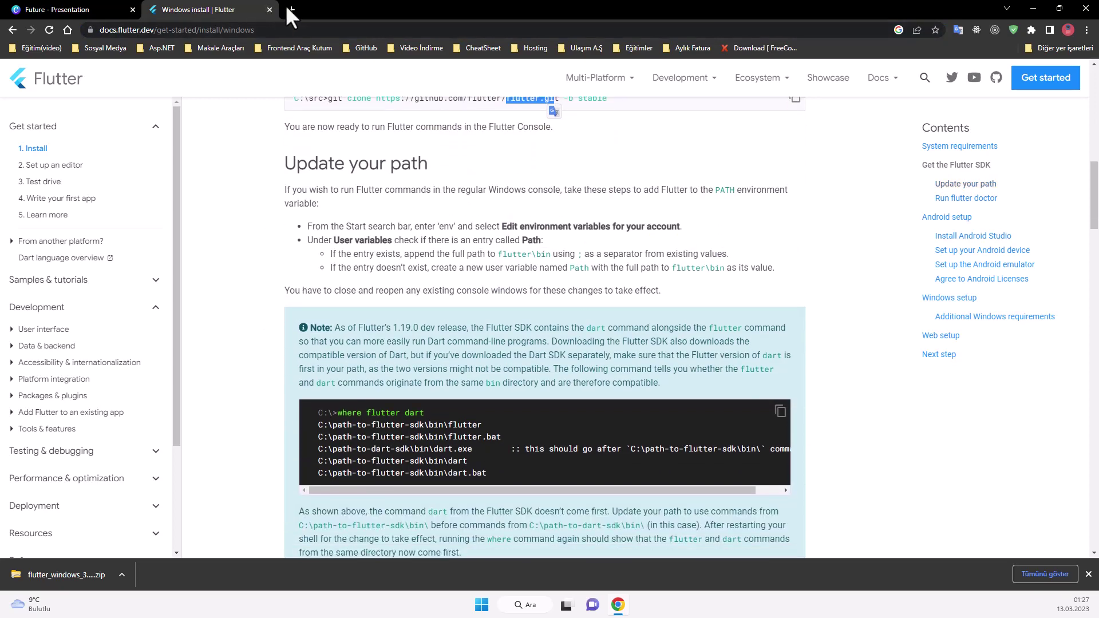
Step: Search the web for "git" in a new tab and open the Windows download page on git-scm.com
click(288, 8)
text(git)
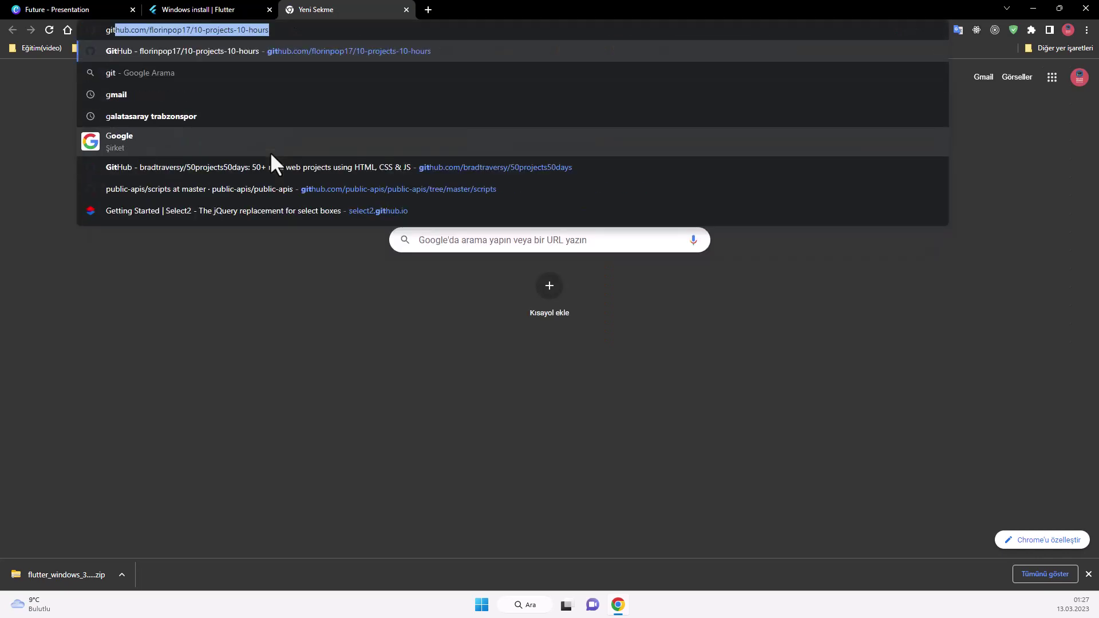
key(BackSpace)
key(Return)
click(168, 248)
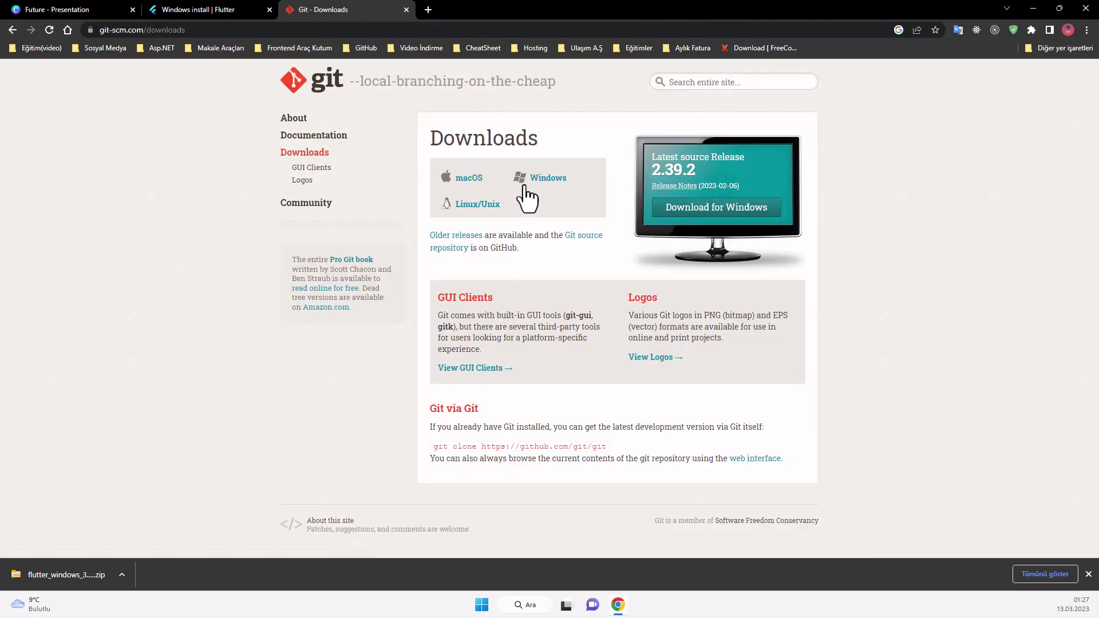
click(541, 181)
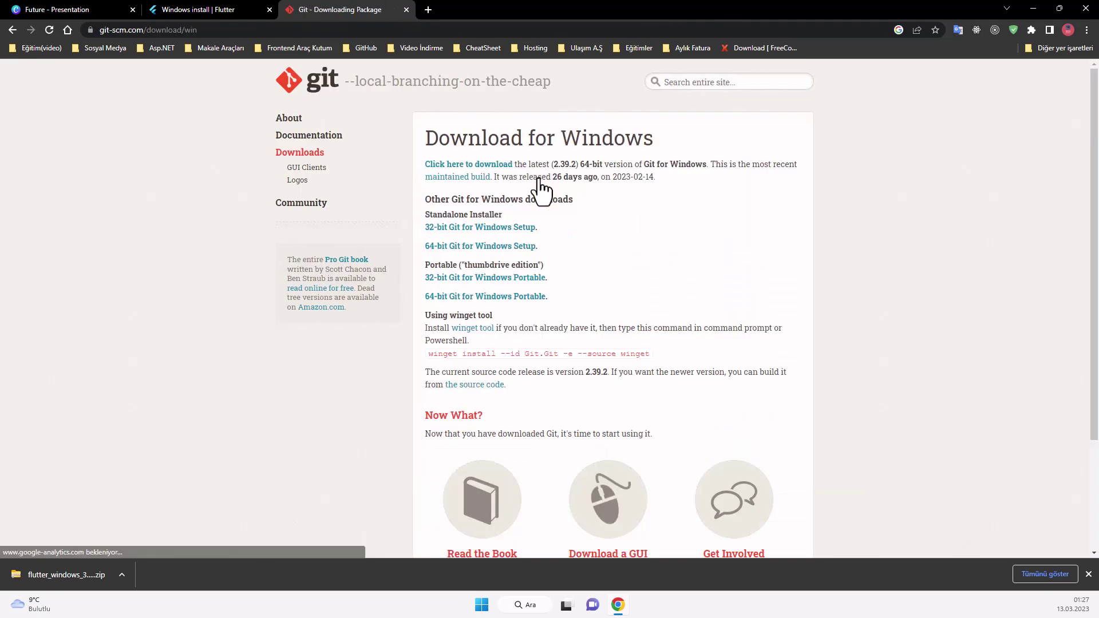
Step: Download the 64-bit Git for Windows Setup and save it to the desktop (Masaüstü) as Git-2.39.2-64-bit
click(505, 248)
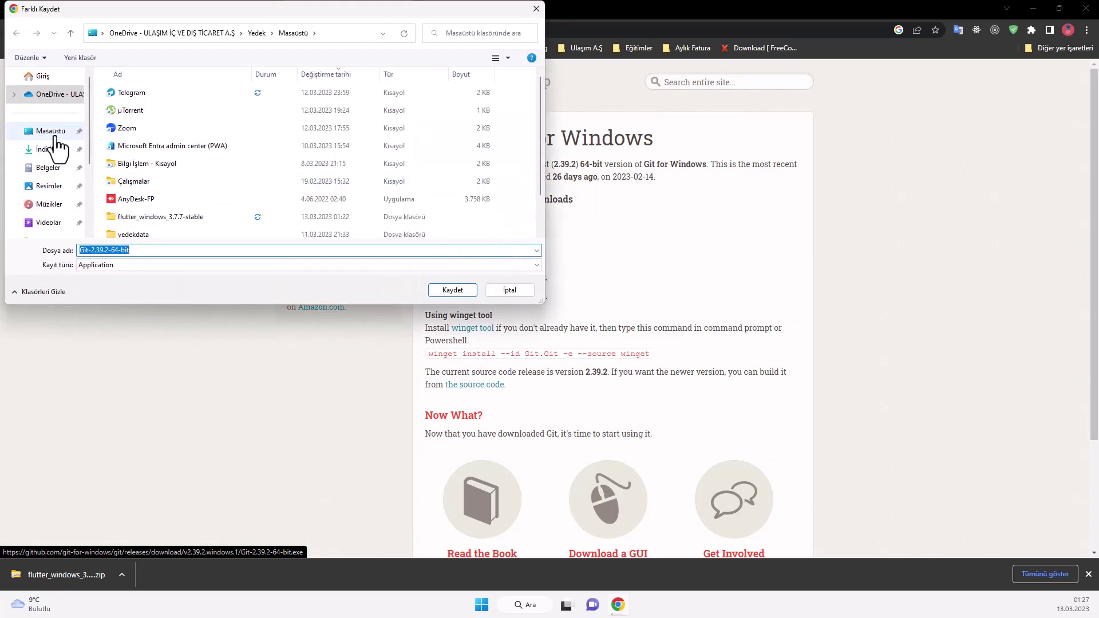
click(53, 149)
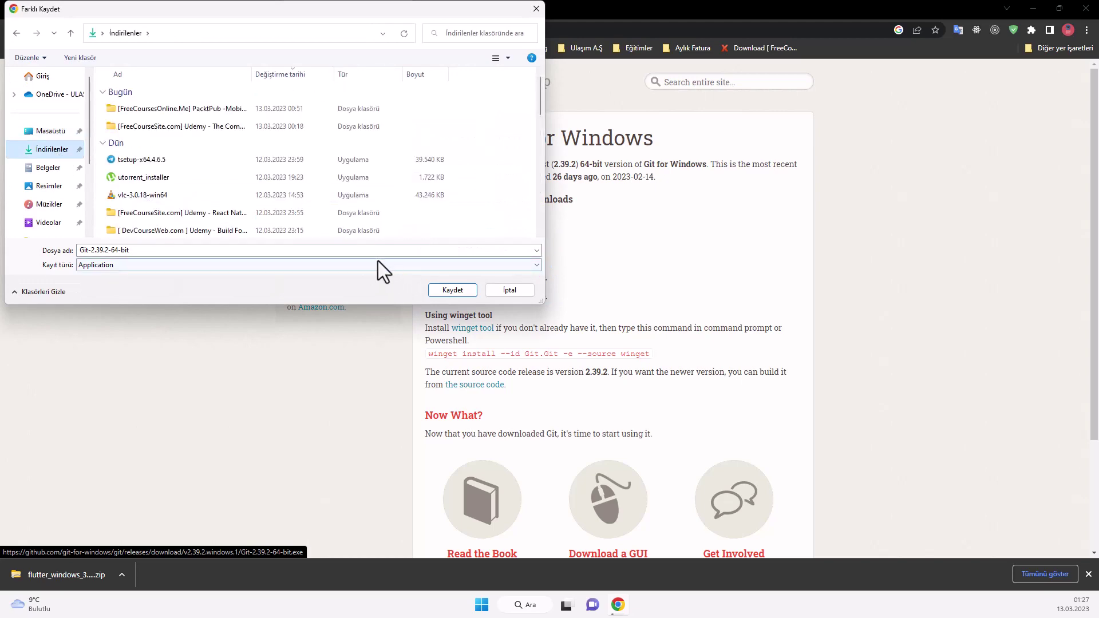
click(49, 131)
click(439, 290)
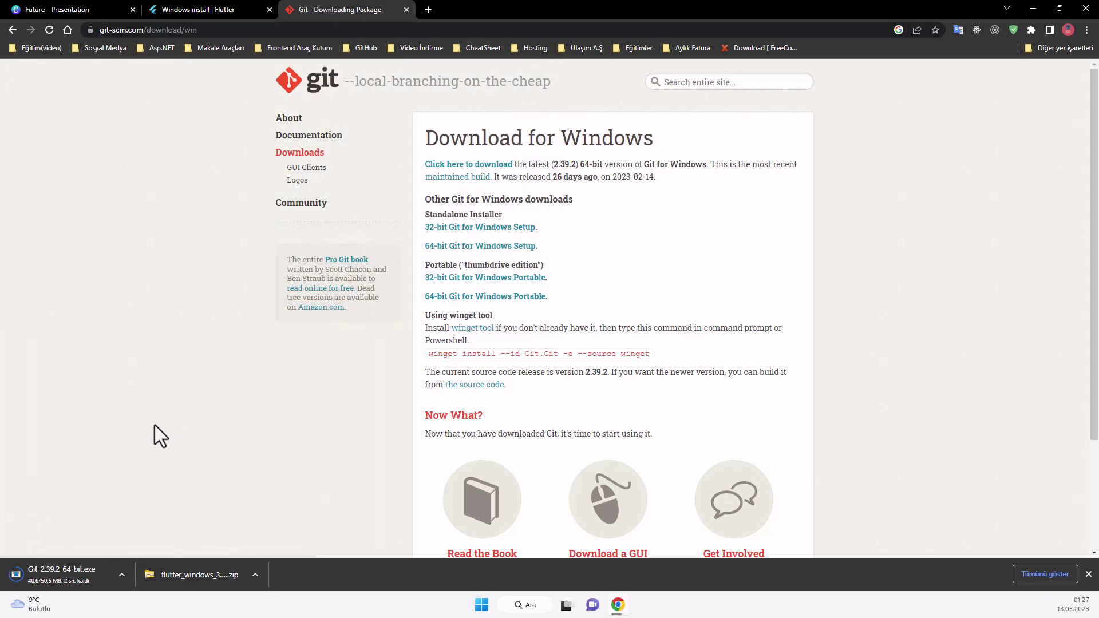
Step: Launch the downloaded Git 2.39.2 installer and accept the license, the C:\Program Files\Git destination and the default components
click(121, 569)
click(127, 505)
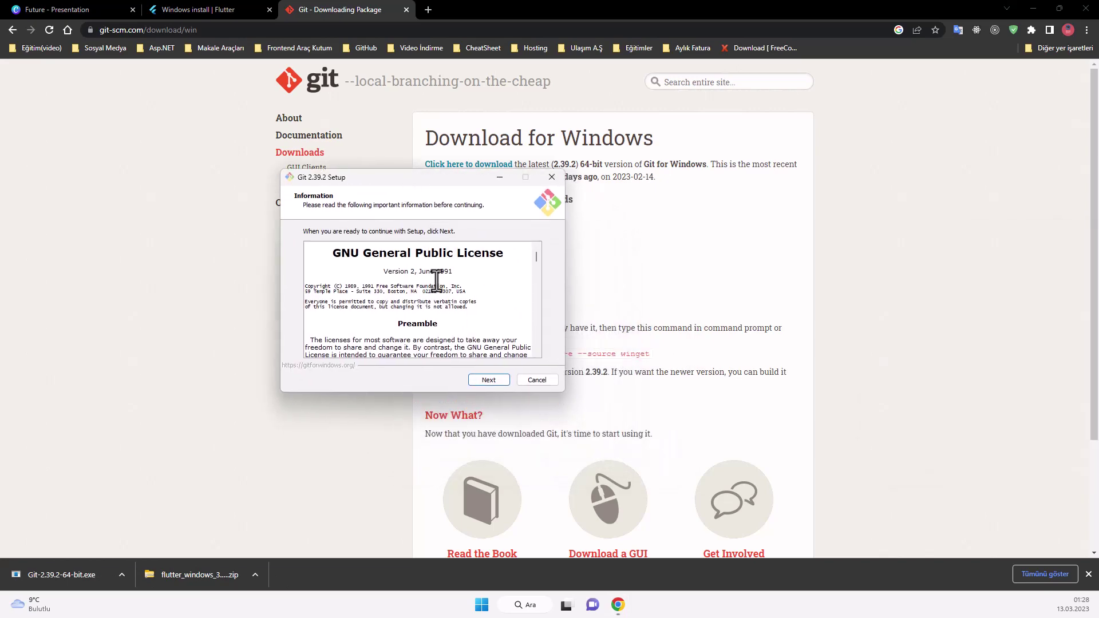
click(488, 381)
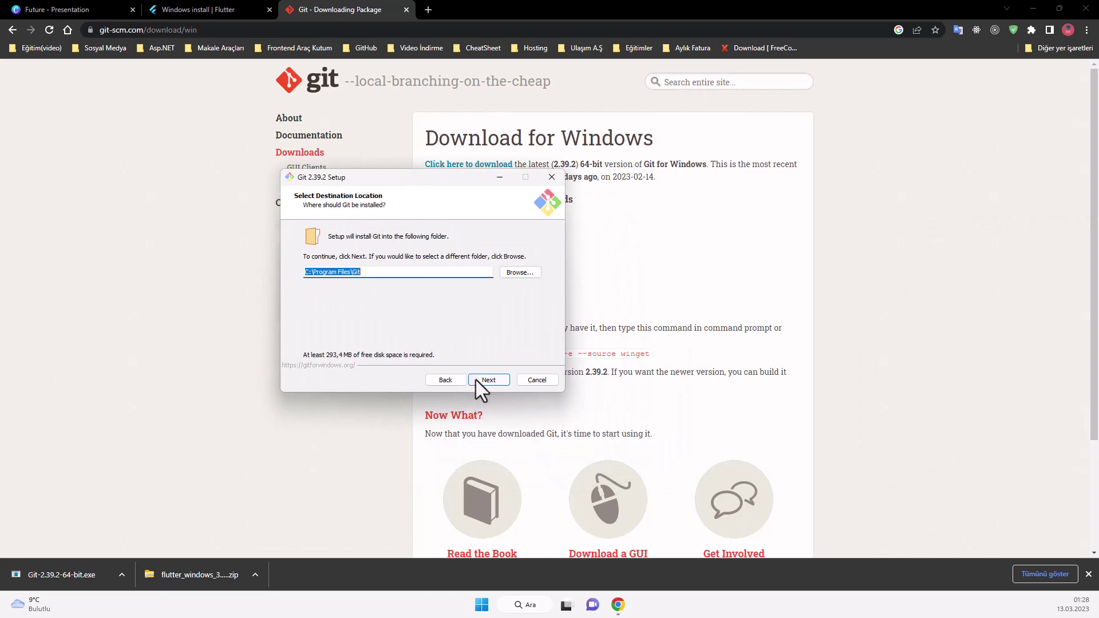
click(479, 381)
click(483, 378)
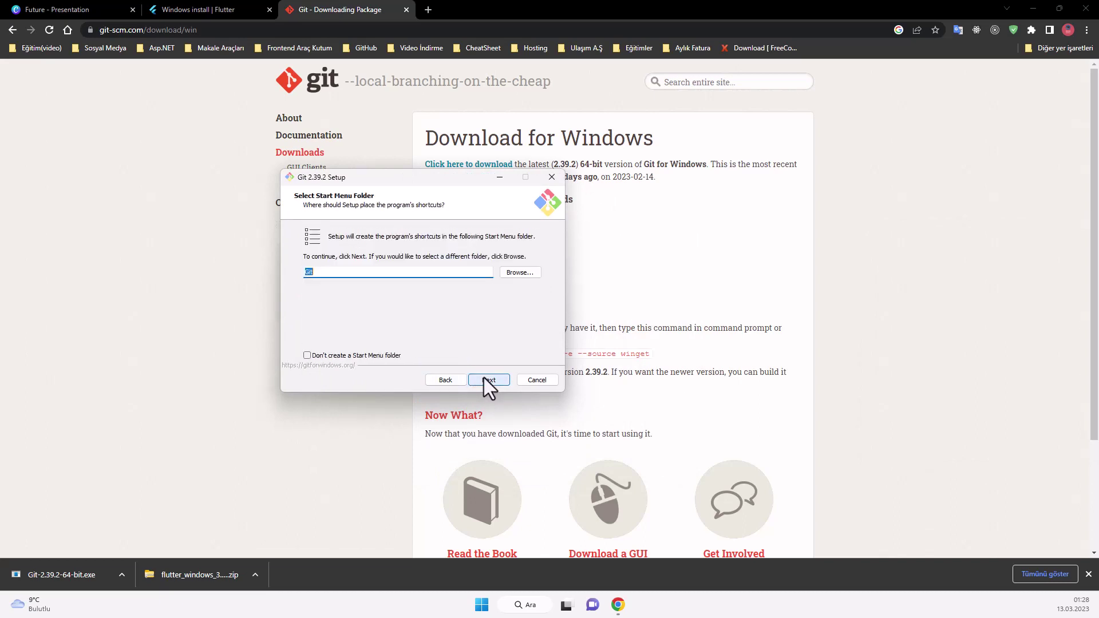
Step: Accept the default Start Menu folder Git and the following setup defaults, including Git from the command line and also from 3rd-party software
click(483, 378)
click(483, 378)
click(485, 381)
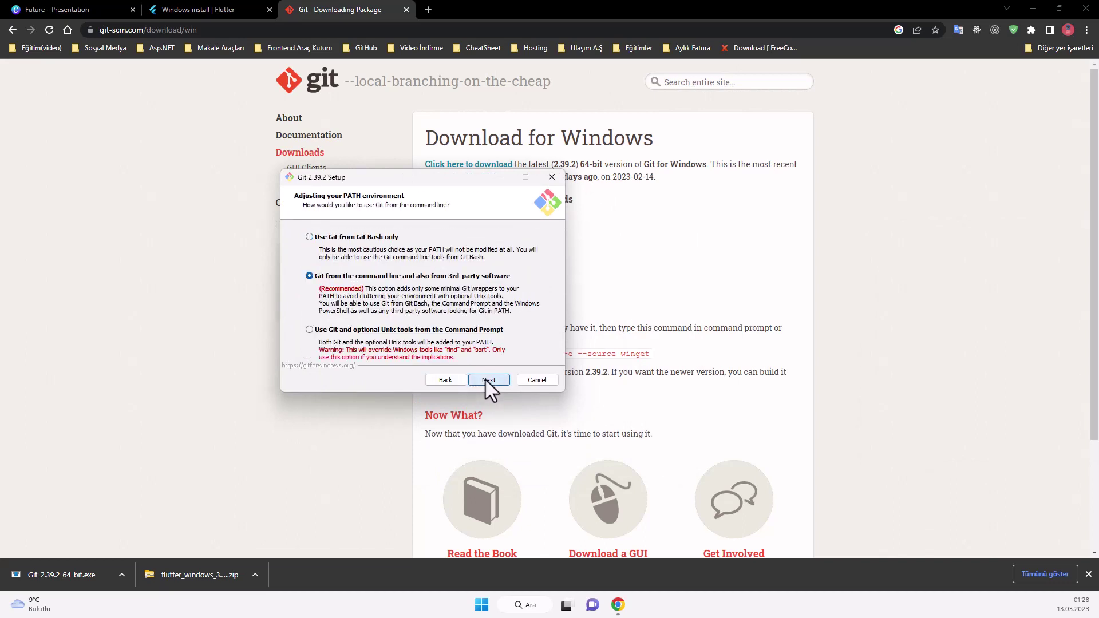
click(486, 380)
click(485, 380)
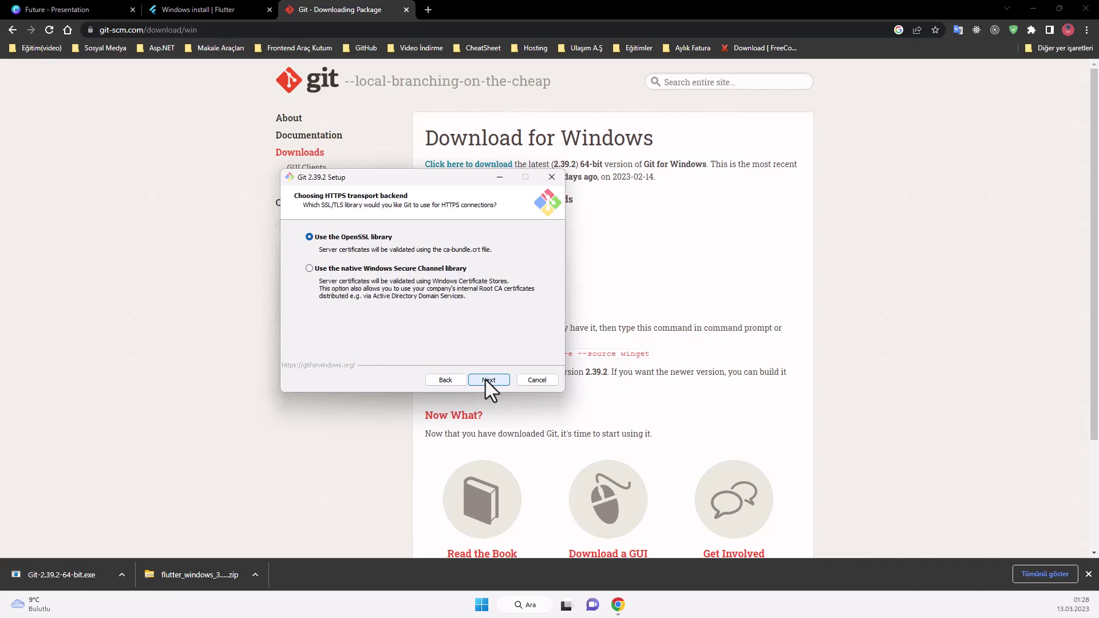
Step: Keep the OpenSSL library, Git Credential Manager and the remaining defaults, install Git, and finish setup with View Release Notes turned off
click(485, 380)
click(485, 380)
click(485, 379)
click(486, 380)
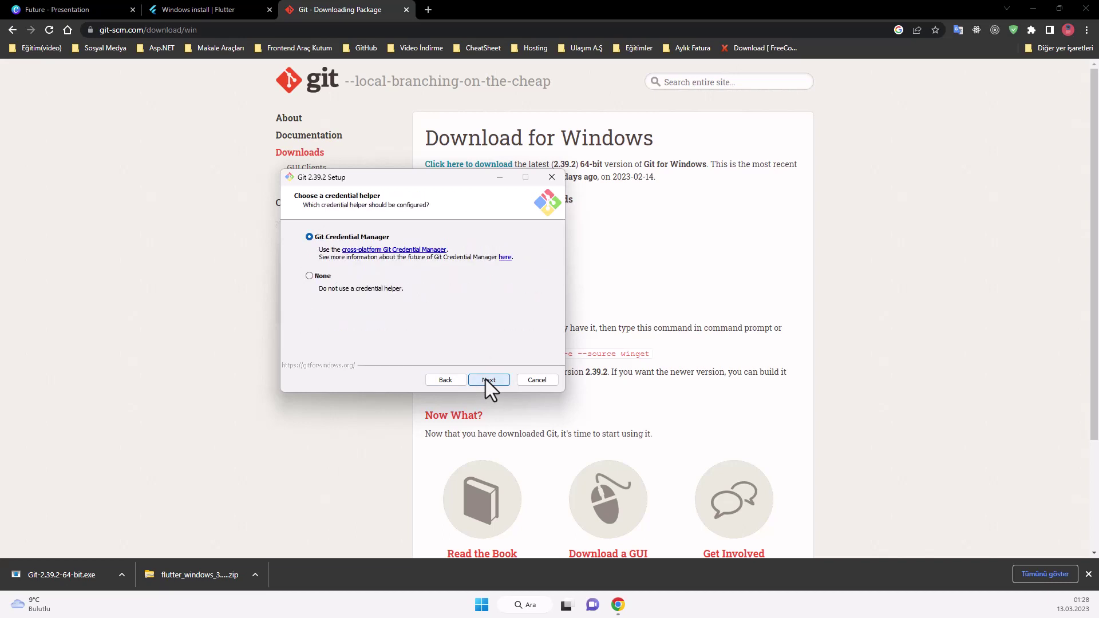
click(485, 379)
click(485, 379)
click(486, 379)
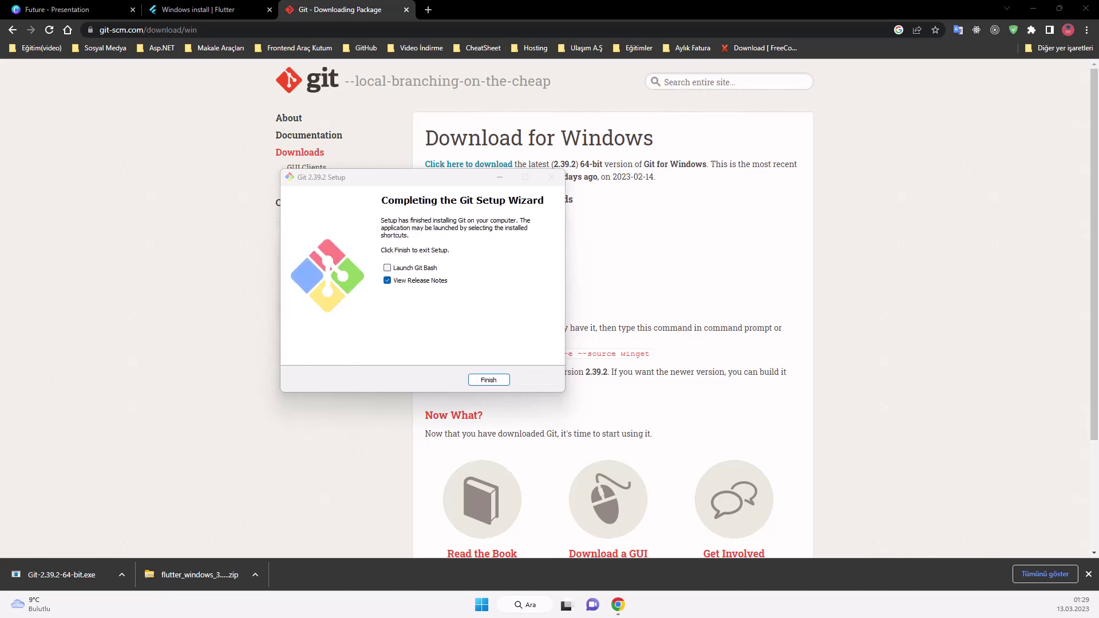
click(407, 285)
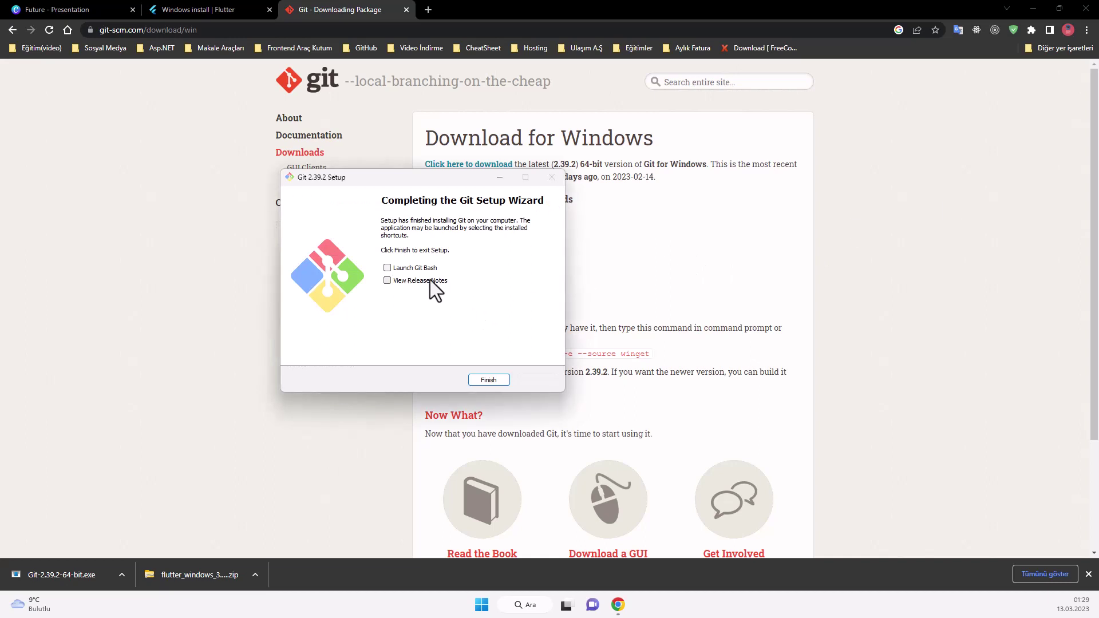
click(490, 381)
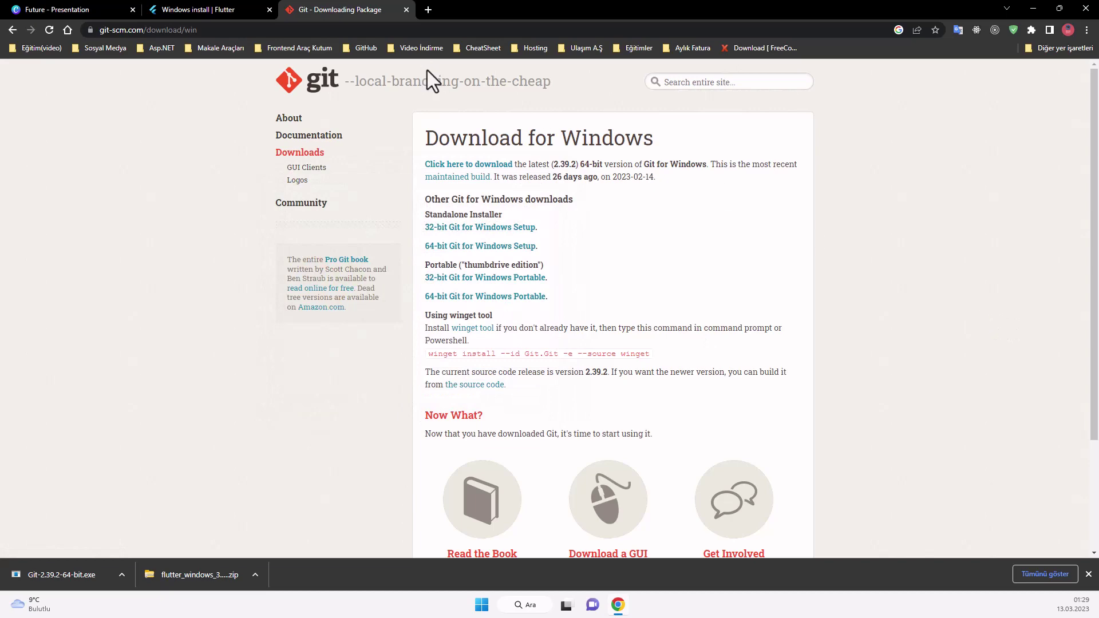
Step: Return to the Flutter Windows install page and read from Update your path to the Run flutter doctor section
click(231, 9)
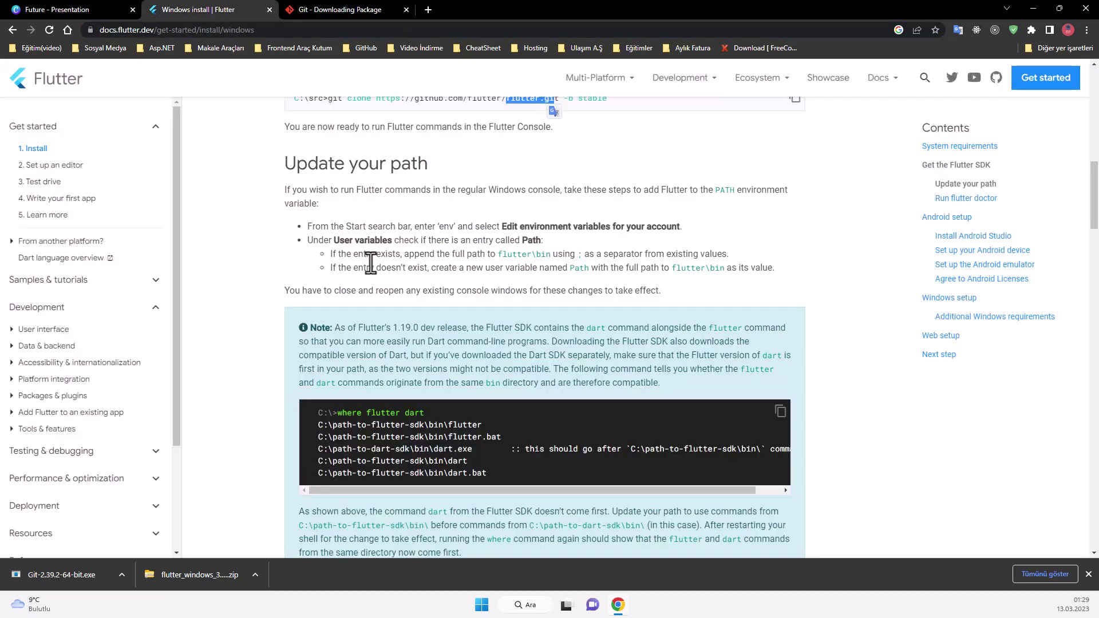
scroll(267, 244, up, 2)
scroll(266, 243, down, 2)
scroll(338, 218, down, 1)
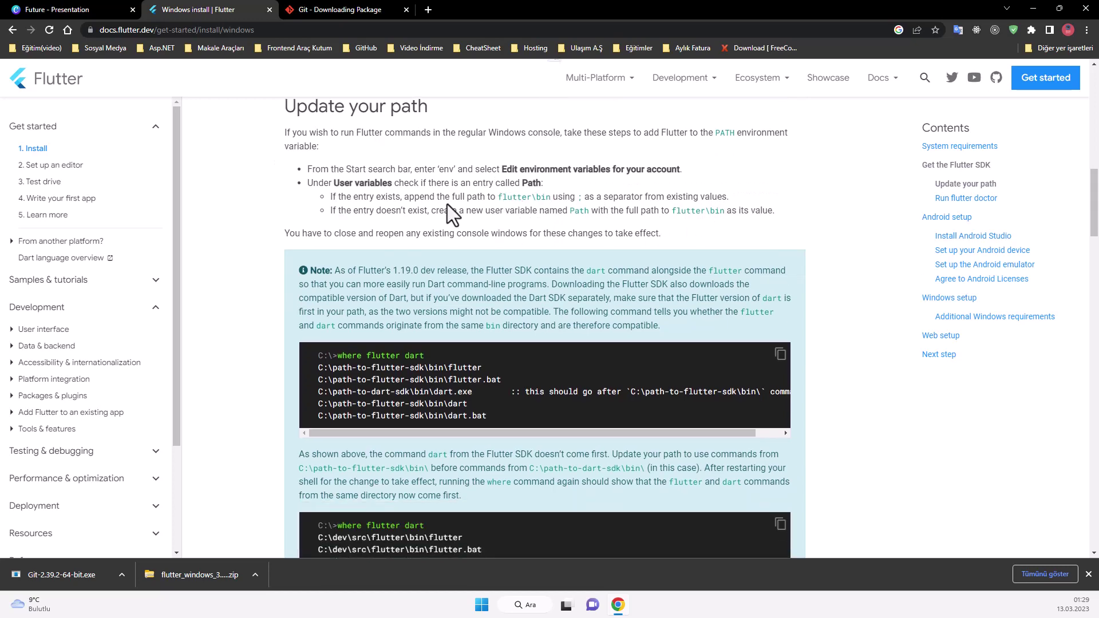
scroll(267, 224, down, 7)
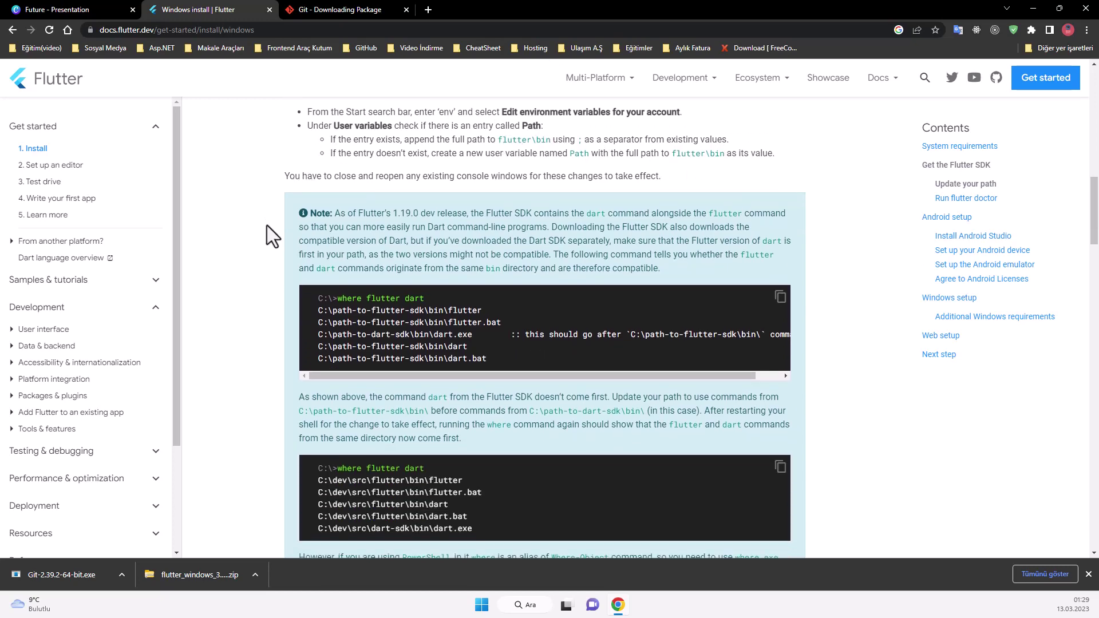
scroll(267, 224, down, 2)
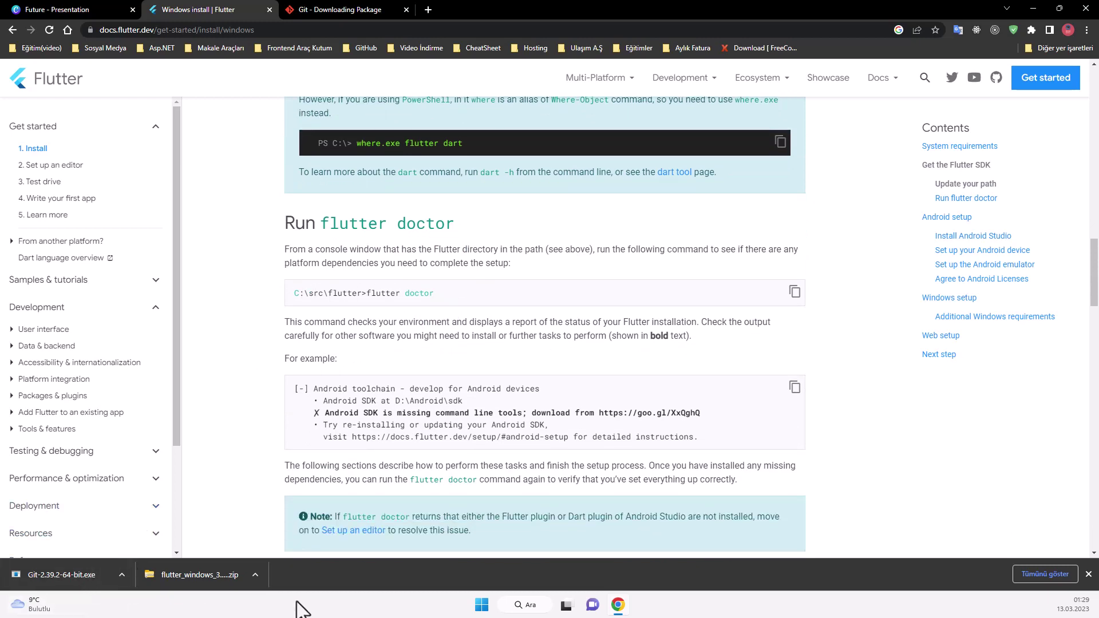
Step: Open the Windows Command Prompt (Komut İstemi), run the flutter command, and review its output in a maximized window
click(522, 606)
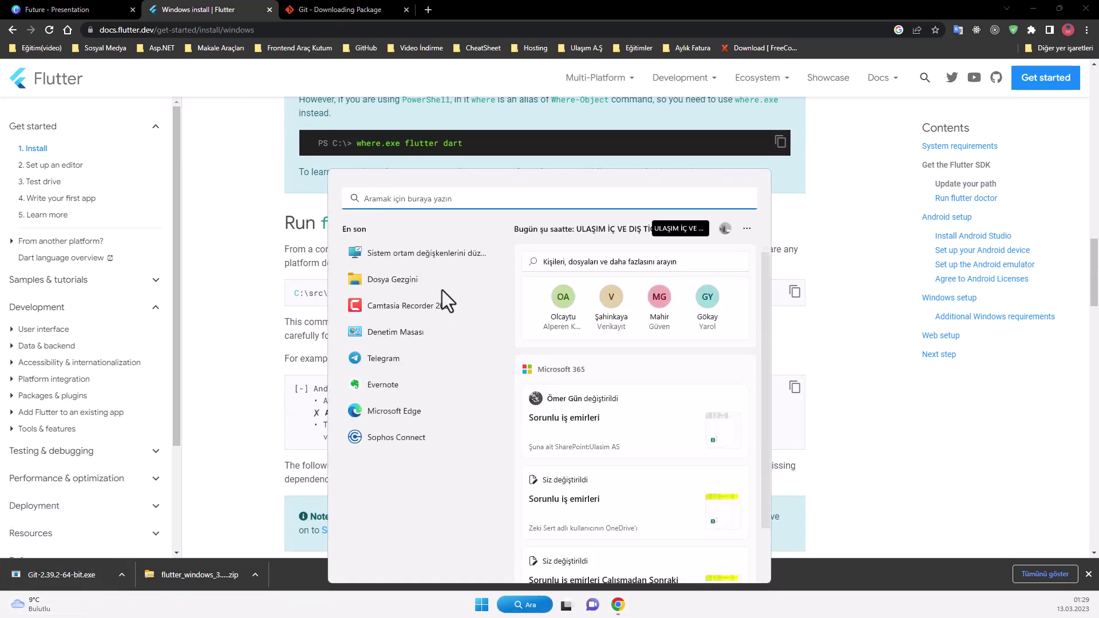
text(cmd)
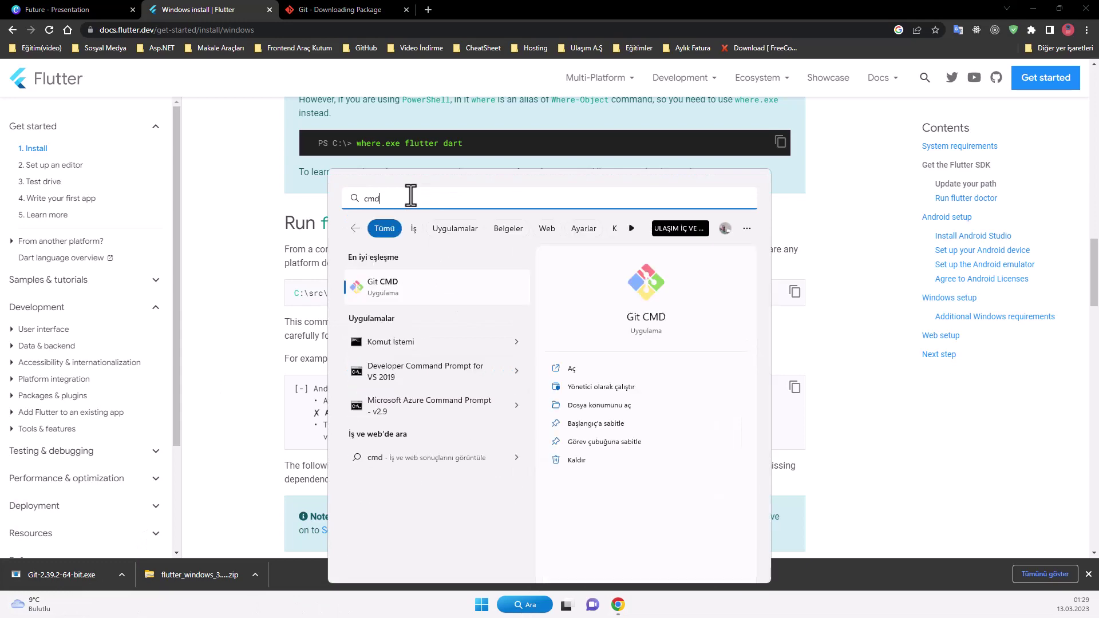
click(427, 330)
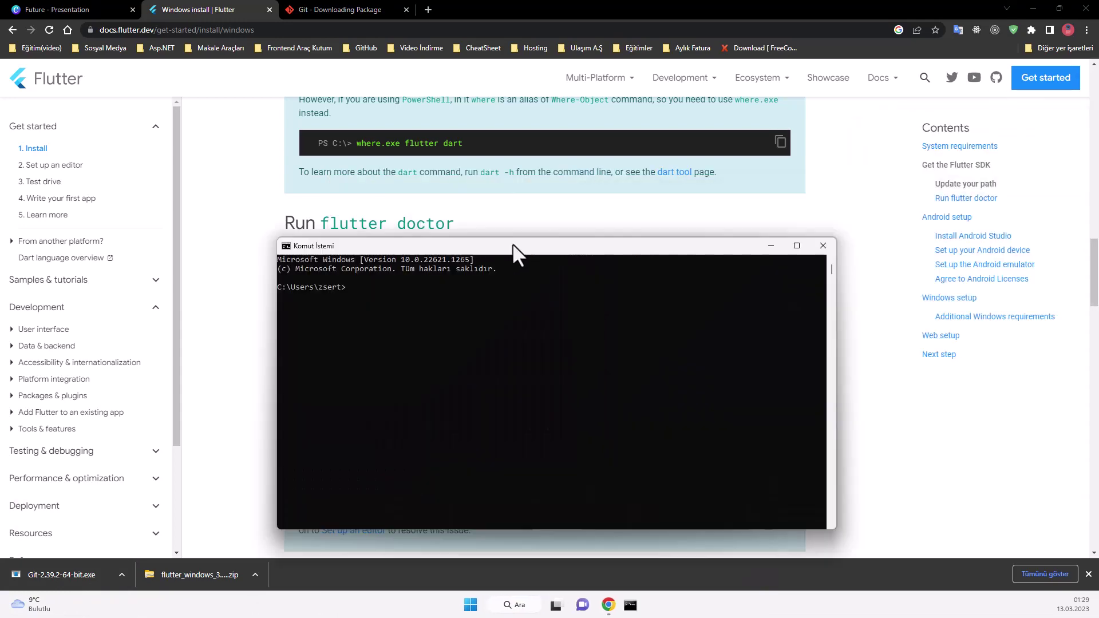
drag(513, 244, 438, 217)
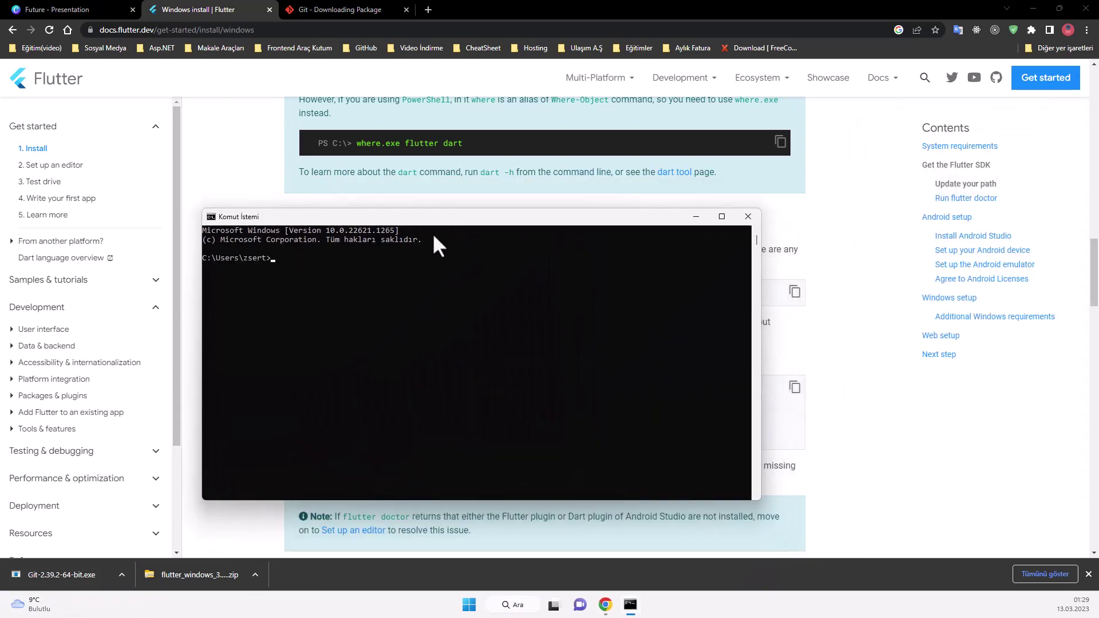
text(flutter)
key(Return)
click(721, 216)
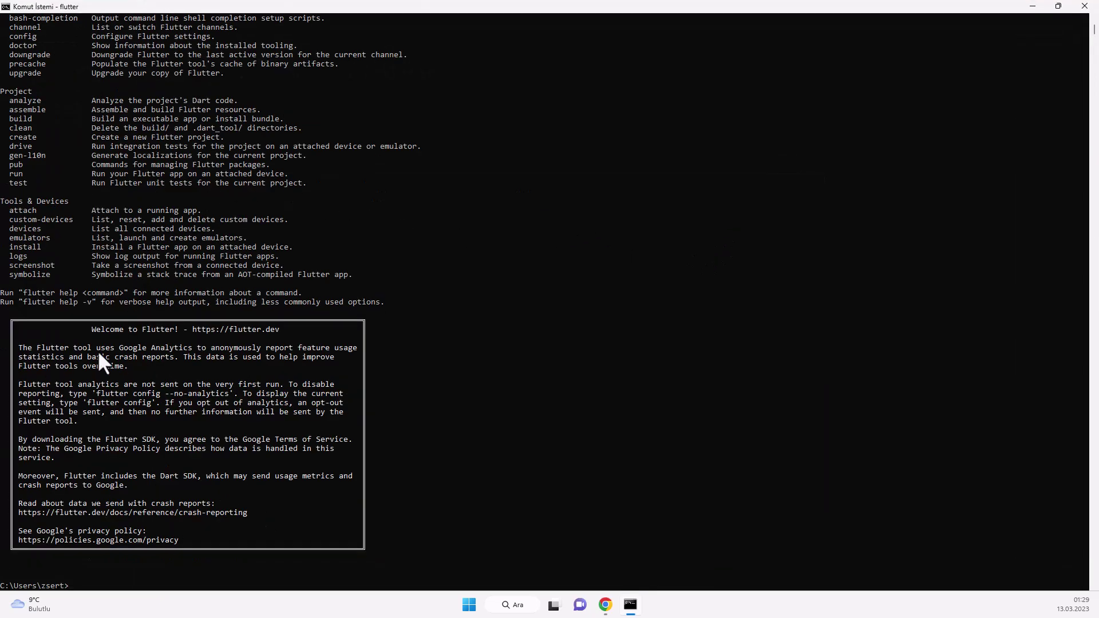
scroll(146, 226, up, 9)
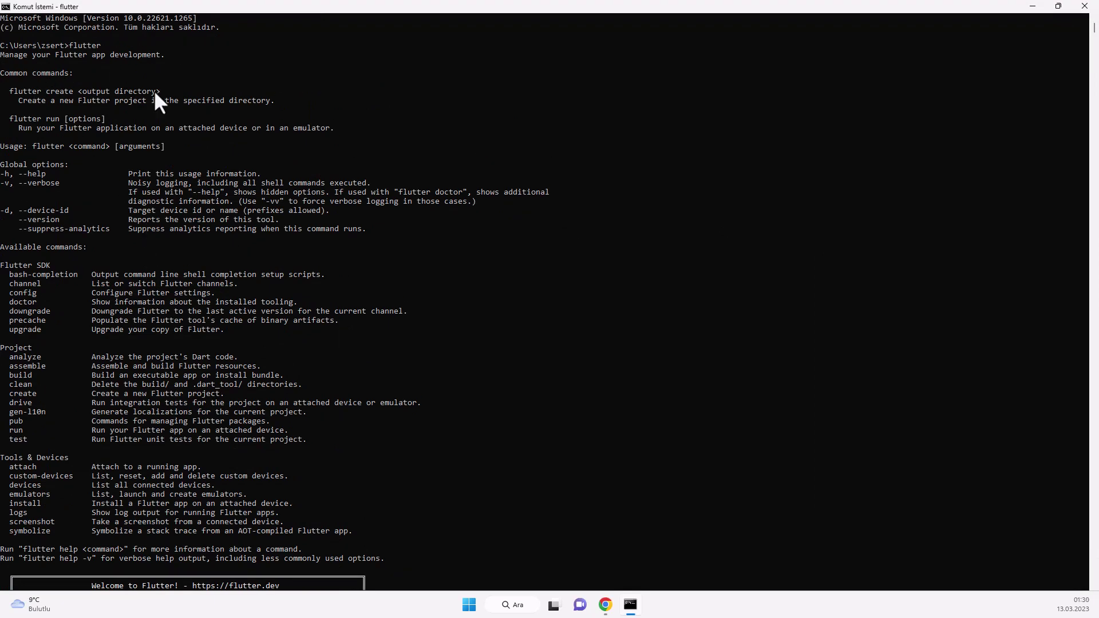
scroll(169, 202, down, 14)
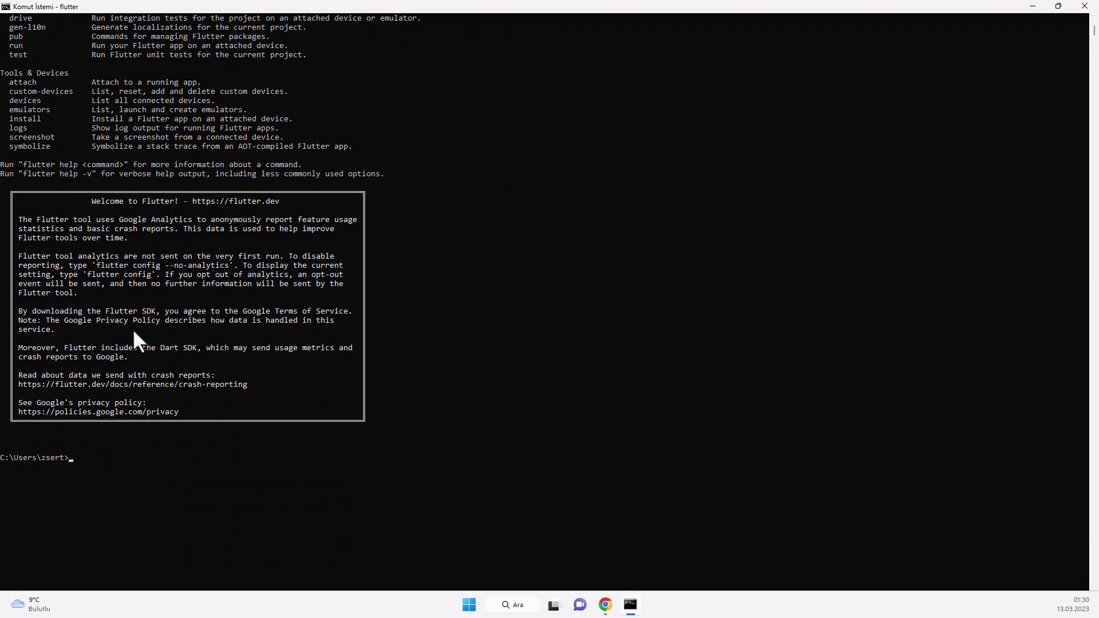
Step: Run the flutter command again, read through its list of options and commands, and minimize the Command Prompt
text(flutter)
key(Return)
scroll(125, 300, up, 20)
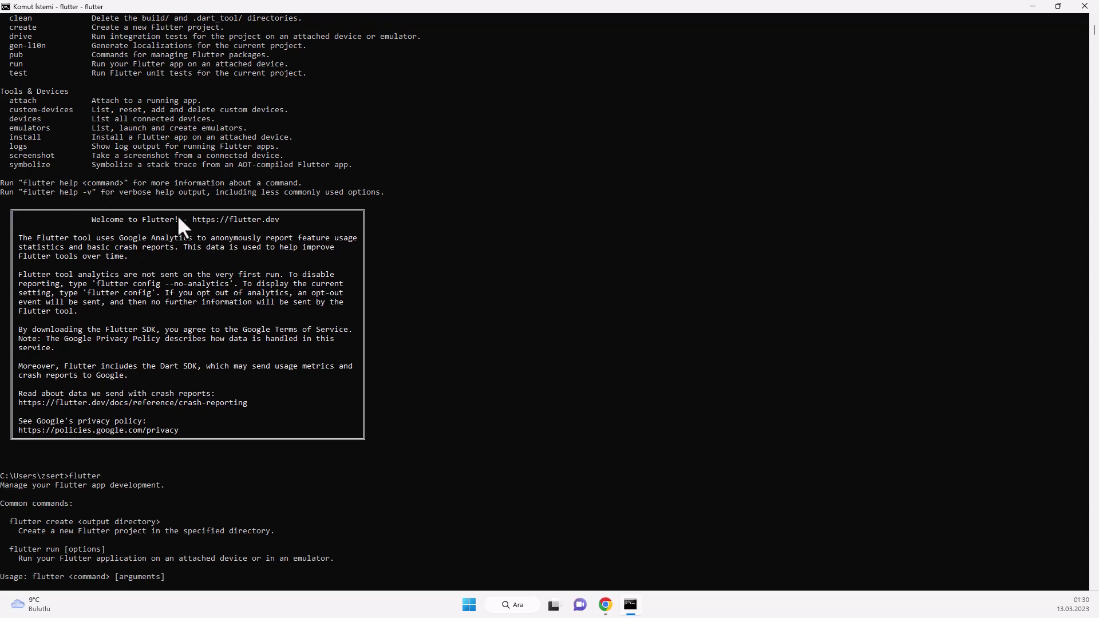
scroll(152, 212, down, 18)
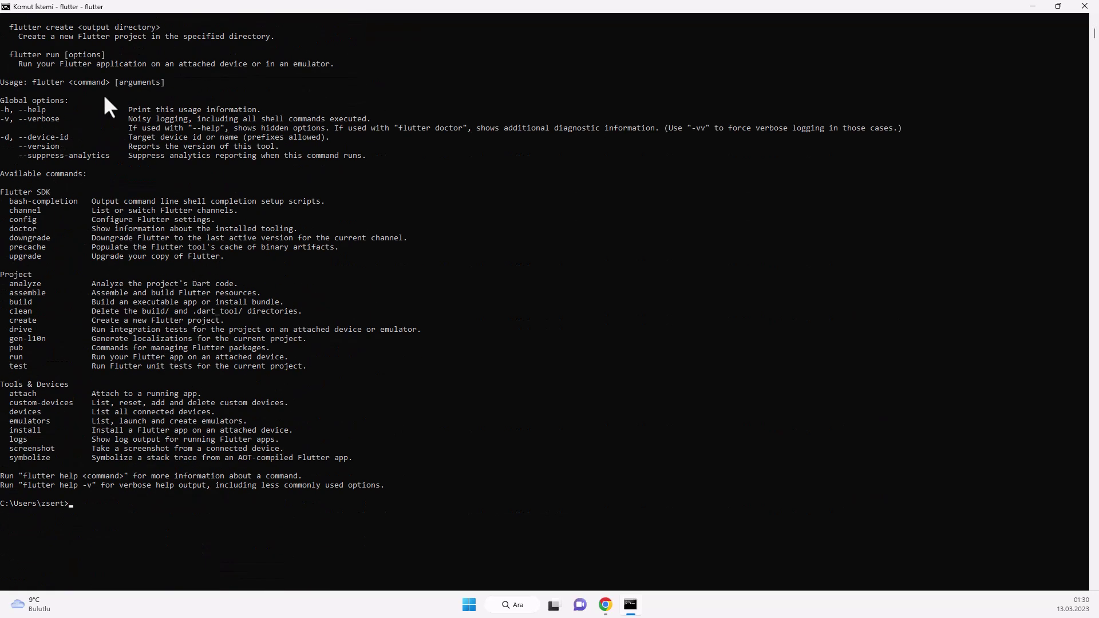
scroll(177, 256, down, 1)
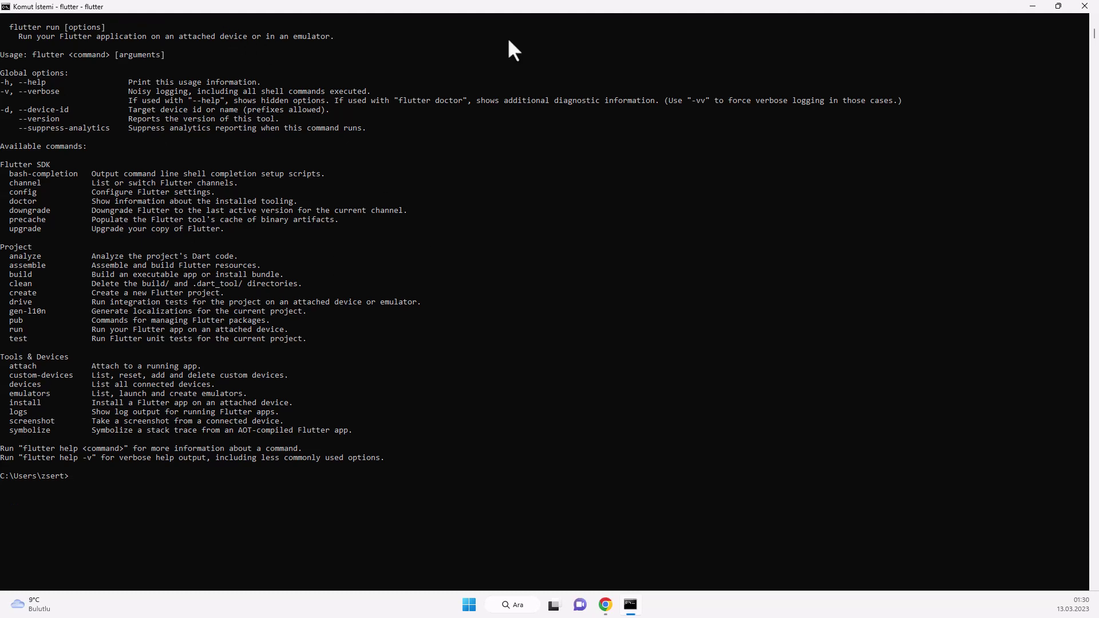
click(1023, 5)
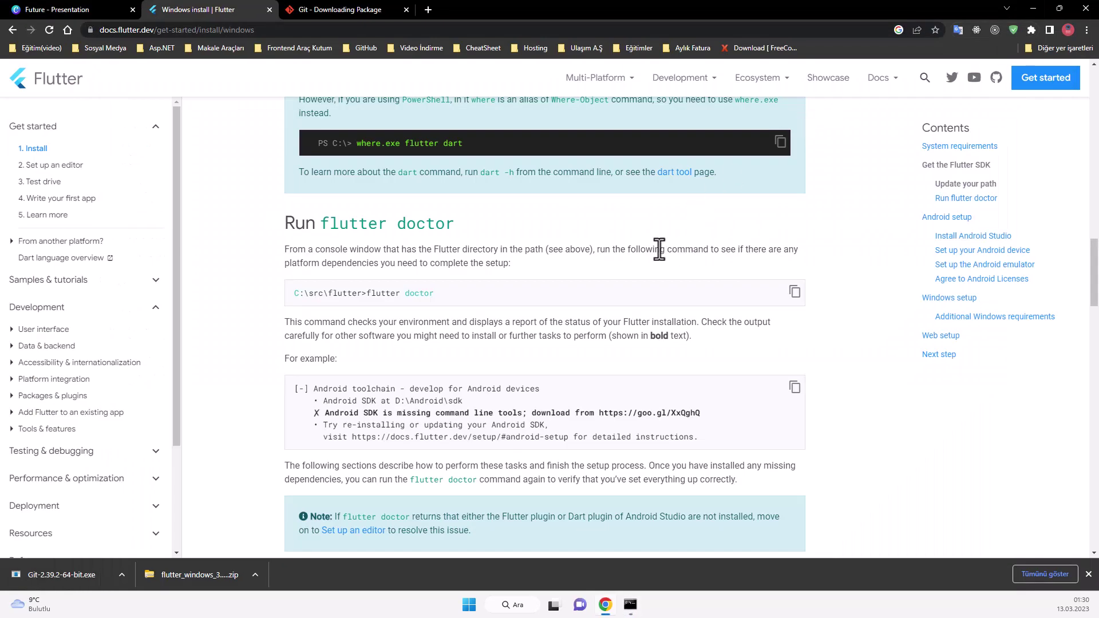
Step: Open the Android Studio download page linked in the Install Android Studio section of the Flutter guide
scroll(649, 256, down, 1)
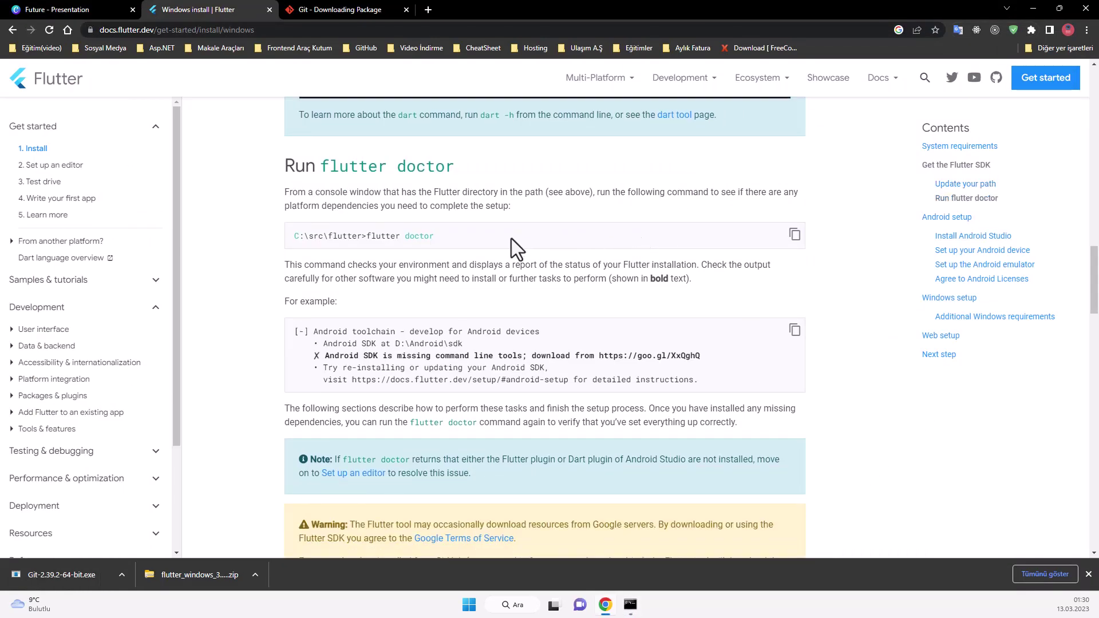
scroll(513, 236, down, 3)
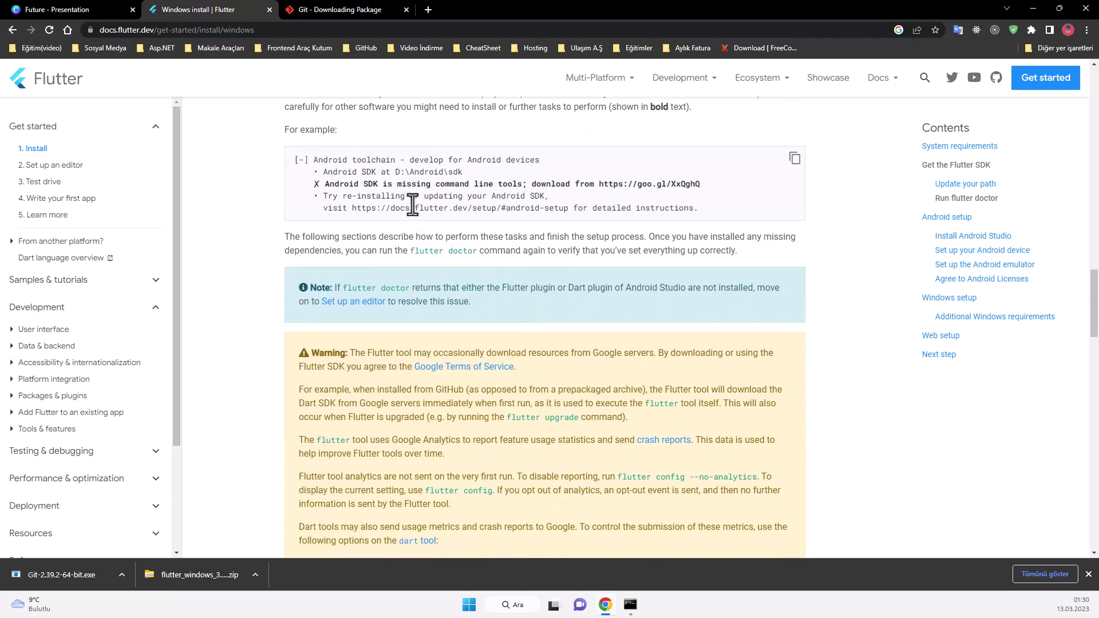
scroll(412, 208, down, 8)
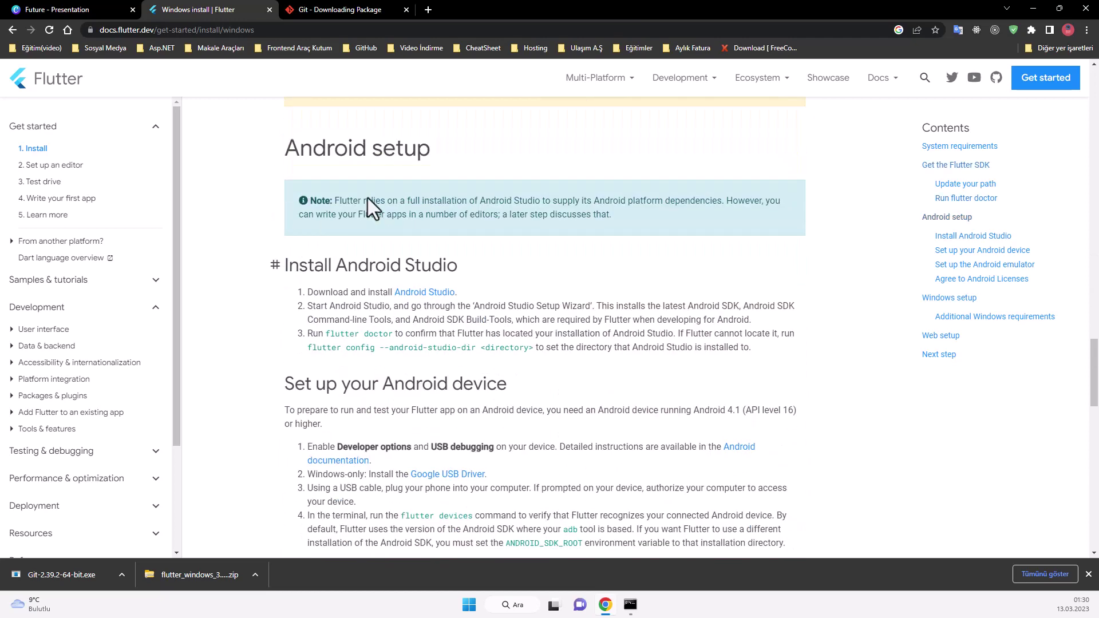
click(406, 295)
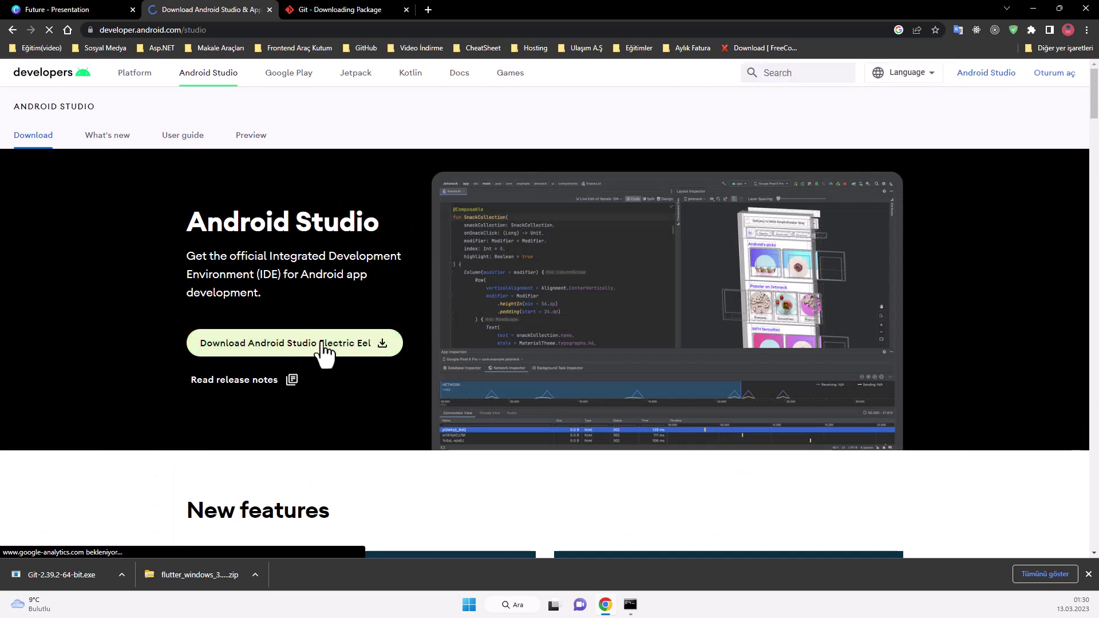
scroll(204, 280, down, 2)
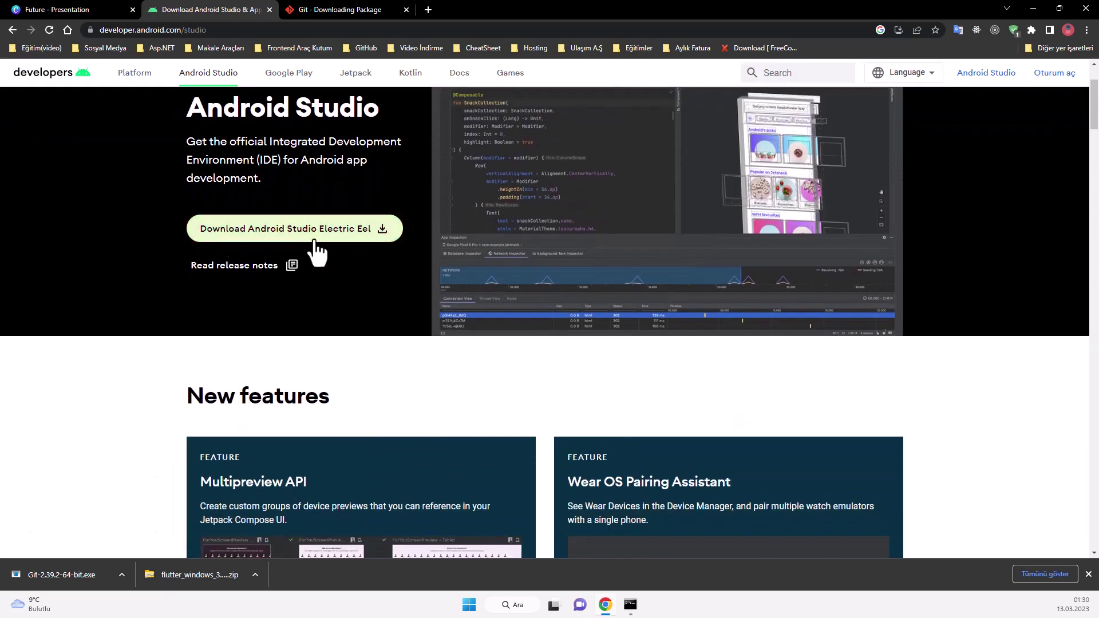
scroll(227, 249, up, 2)
Step: Download Android Studio Electric Eel 2022.1.1 Patch 2 for Windows, agreeing to the terms, and save android-studio-2022.1.1.21-windows to the desktop (Masaüstü)
click(285, 344)
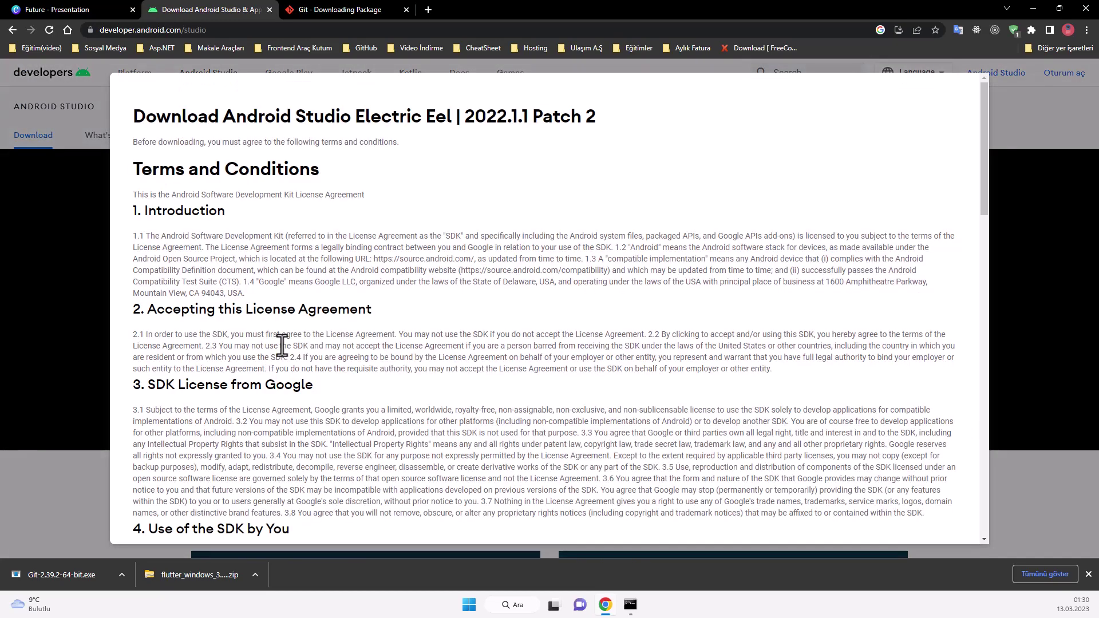
scroll(240, 384, down, 15)
scroll(245, 390, down, 5)
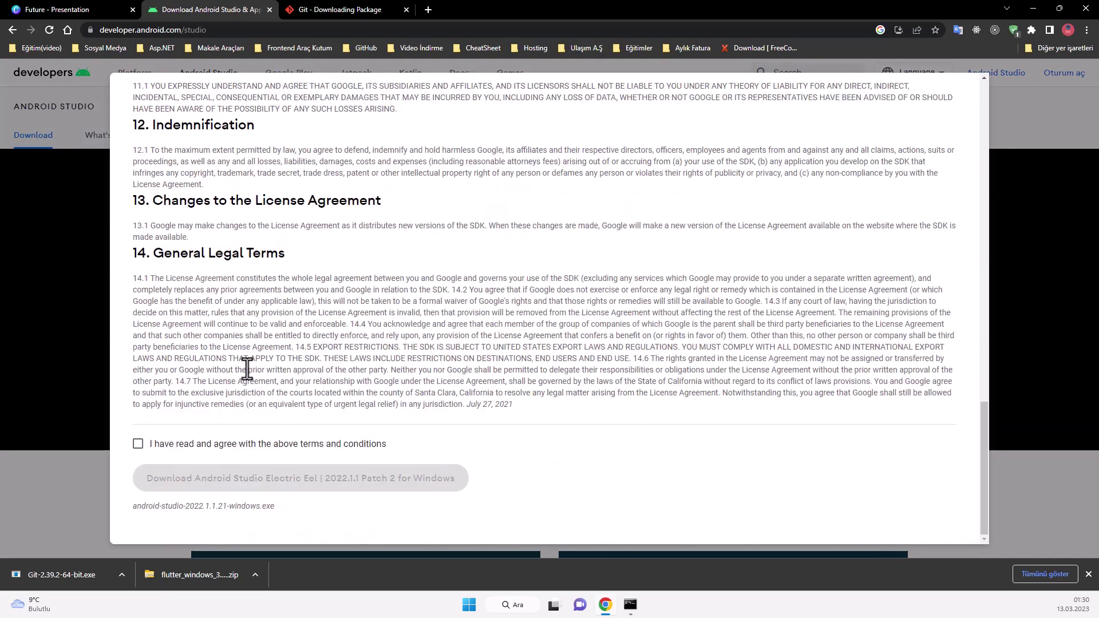
click(138, 444)
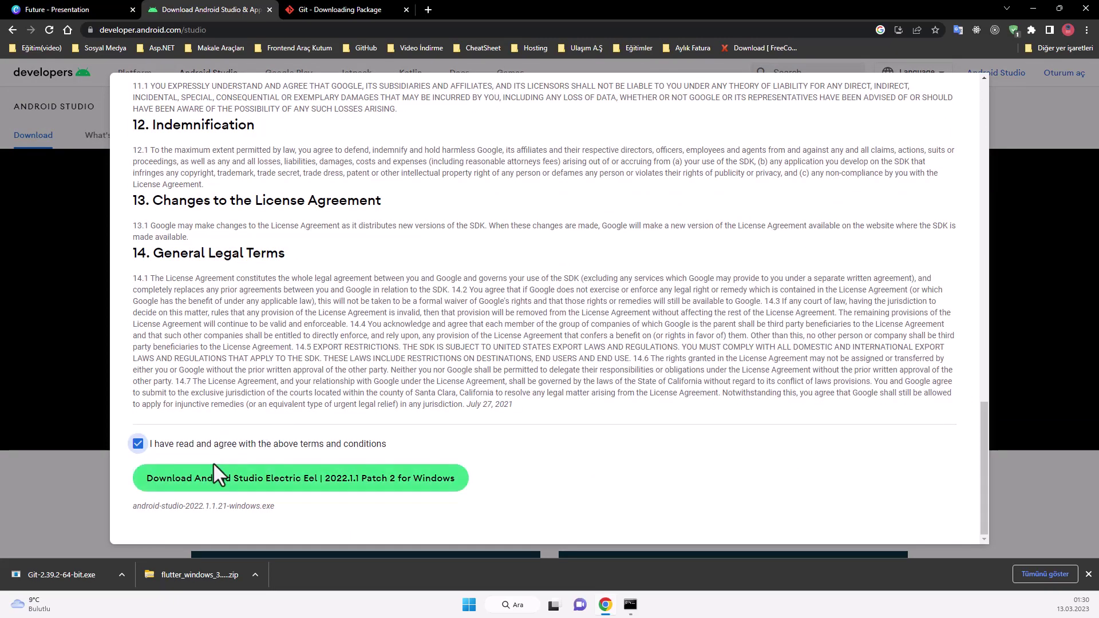
click(211, 484)
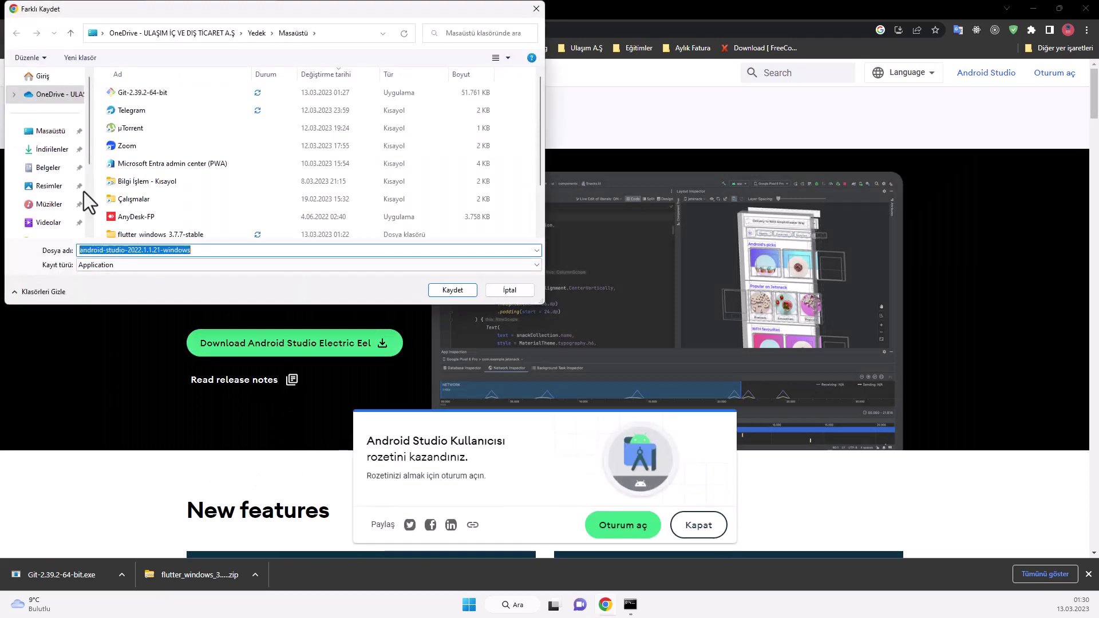
click(60, 131)
click(452, 290)
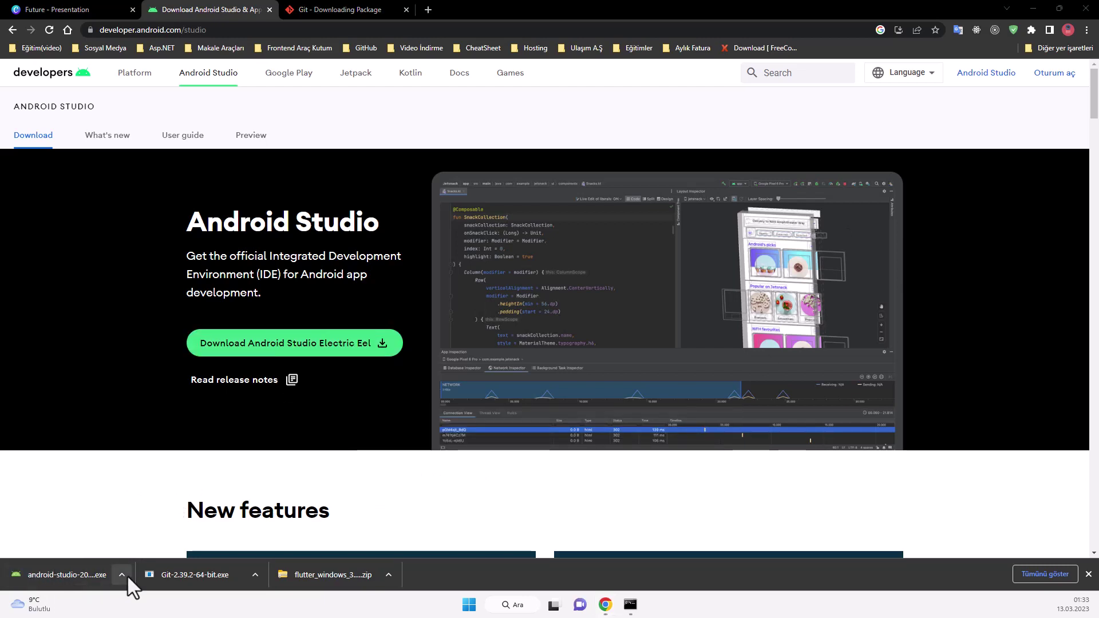
Step: Show the downloaded android-studio-2022.1.1.21-windows file in its folder, launch the installer from there, and minimize the folder window
click(127, 575)
click(161, 501)
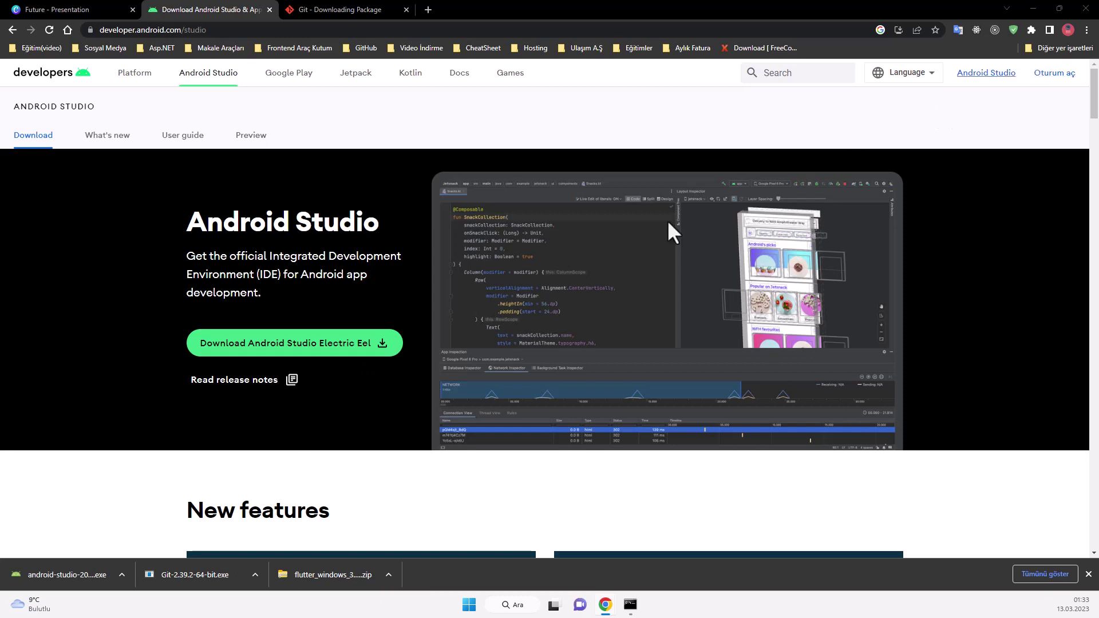
click(122, 575)
click(162, 535)
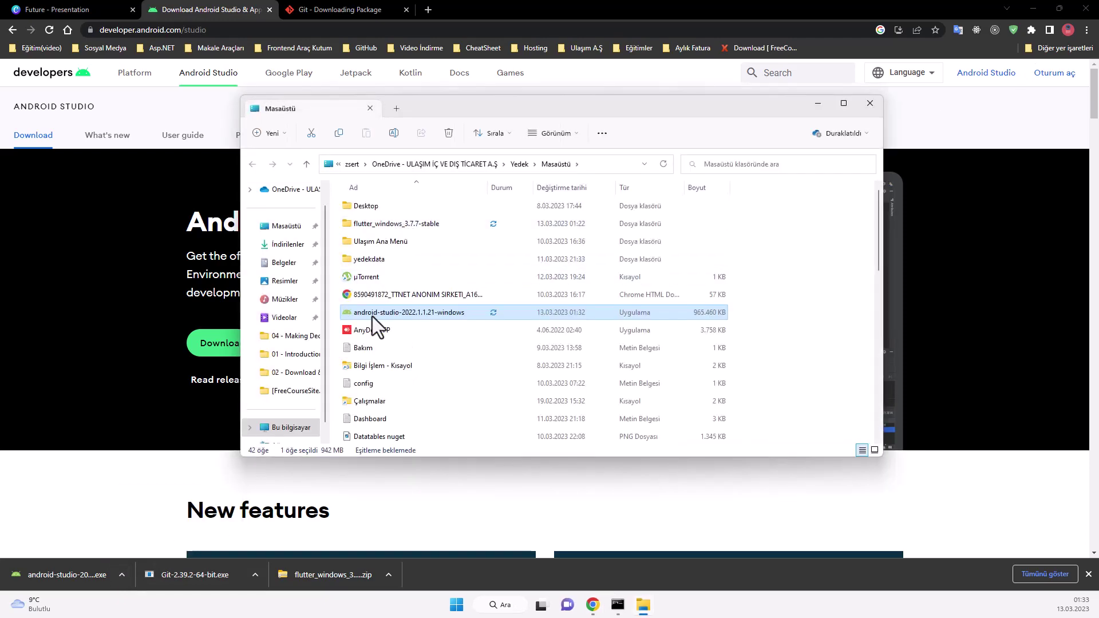
right_click(372, 315)
click(422, 126)
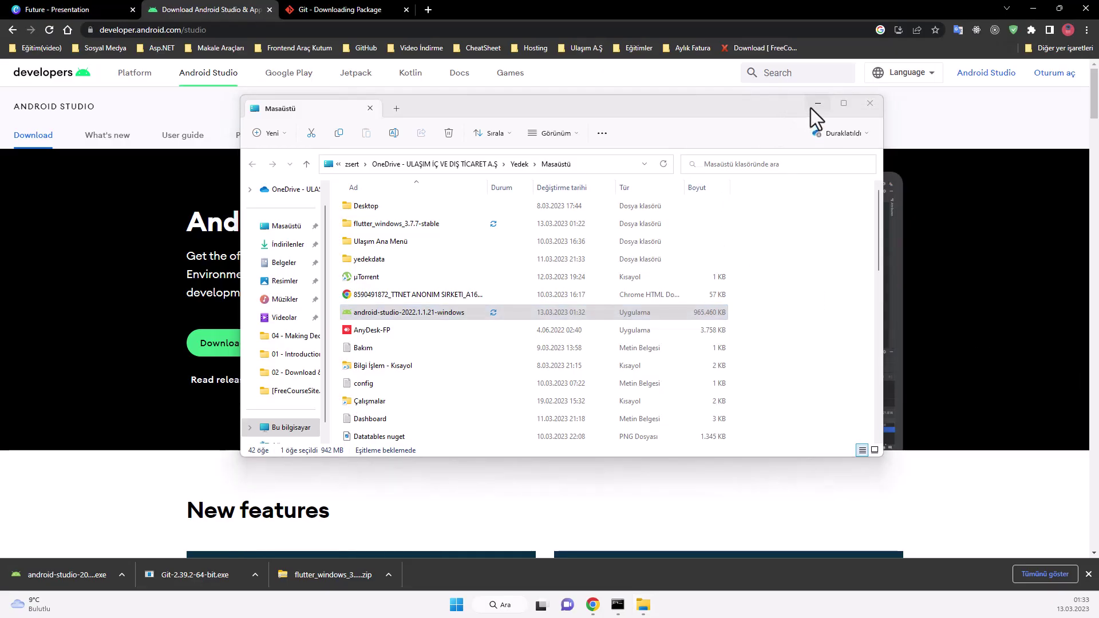
click(815, 104)
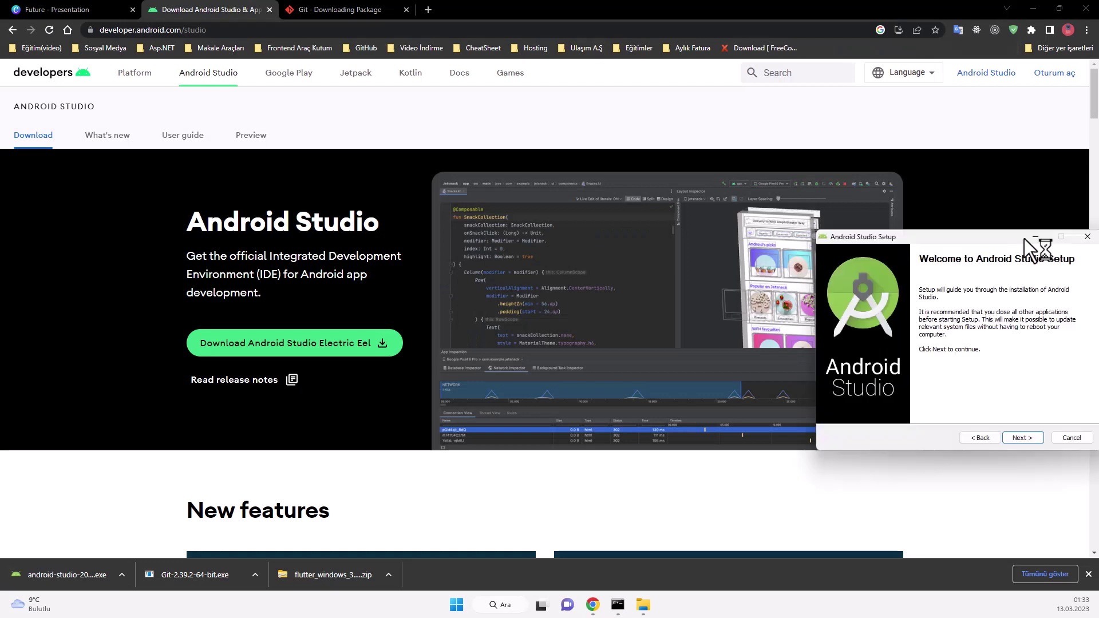
Step: Install Android Studio with the Android Virtual Device component in C:\Program Files\Android\Android Studio, and start it when finishing setup
click(592, 393)
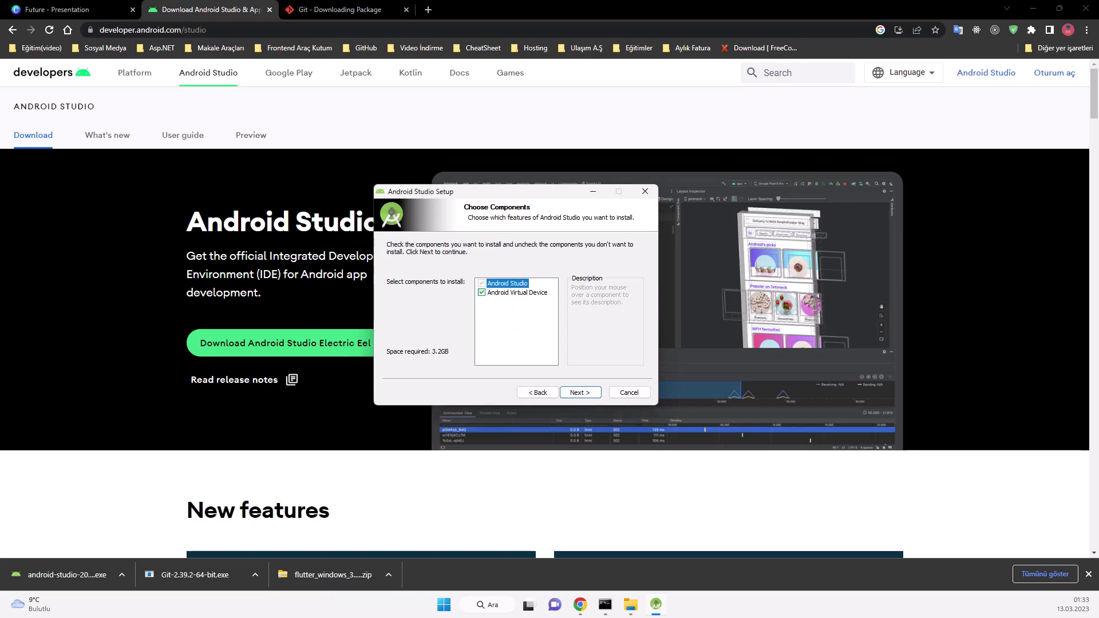
click(578, 394)
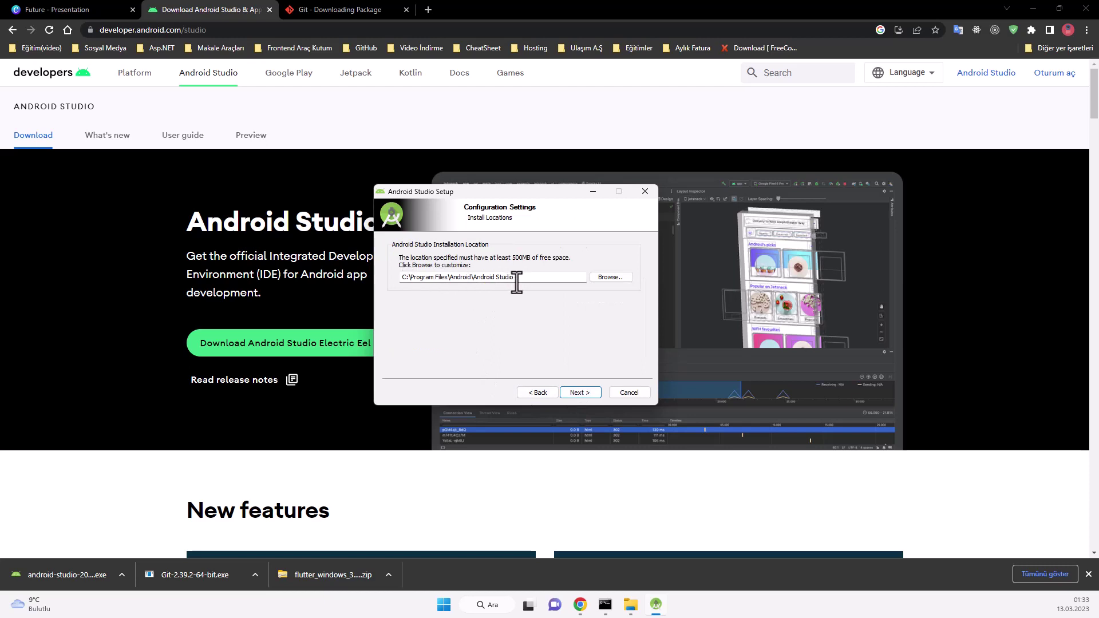
click(573, 392)
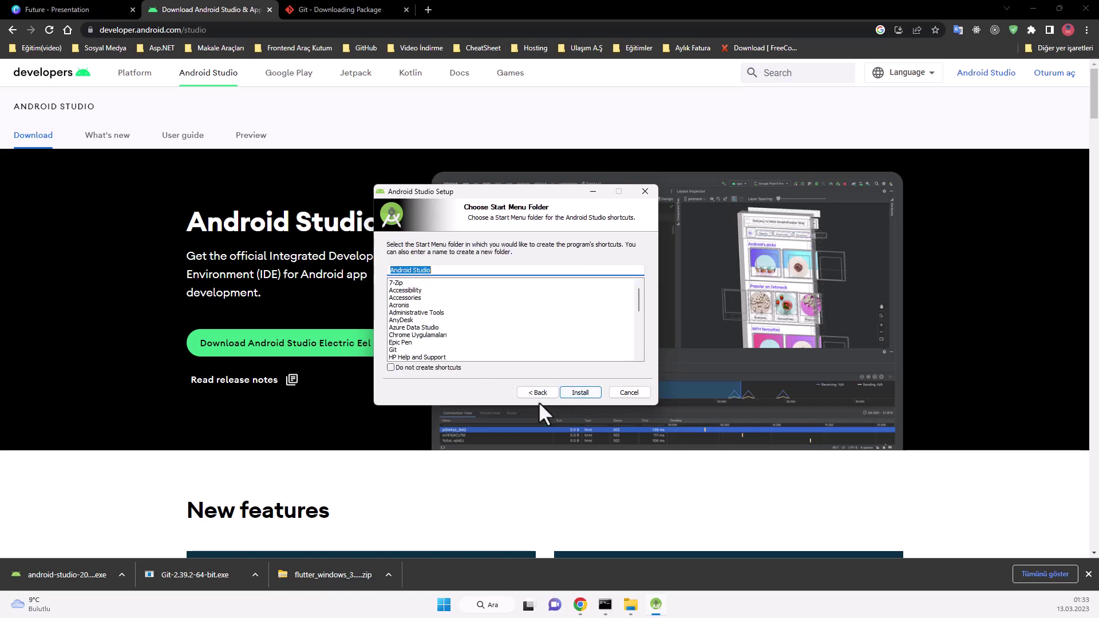
click(581, 392)
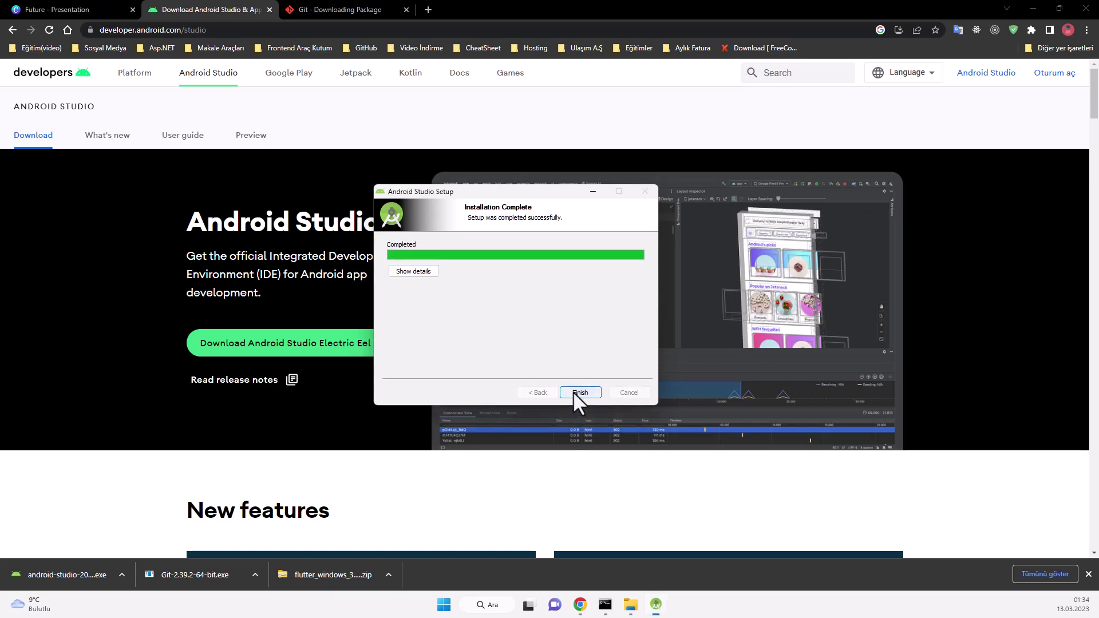
click(572, 392)
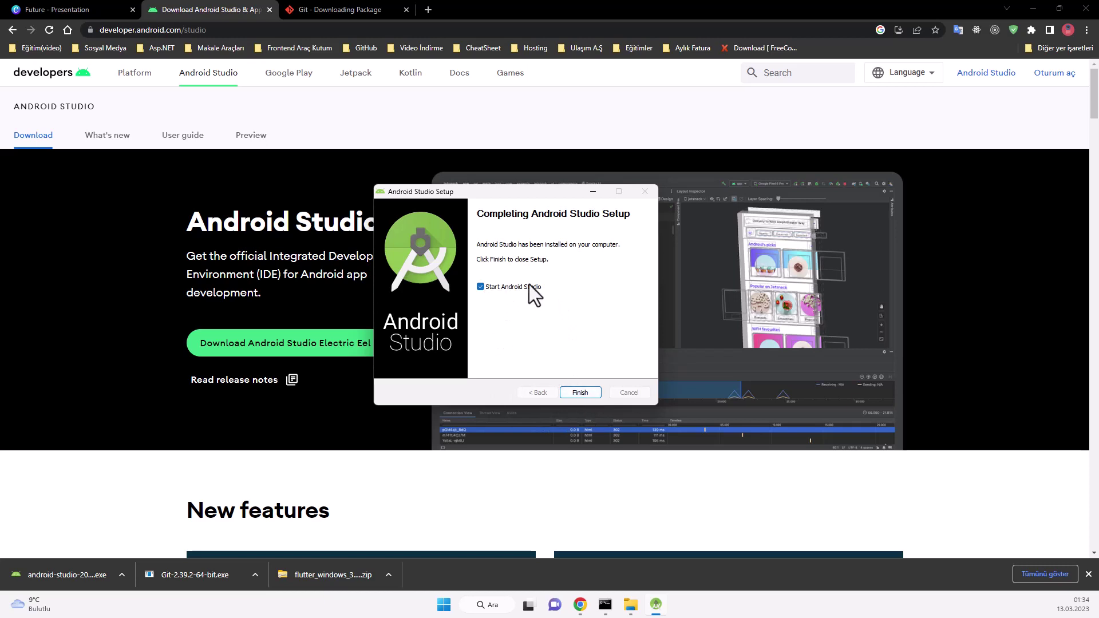
click(579, 393)
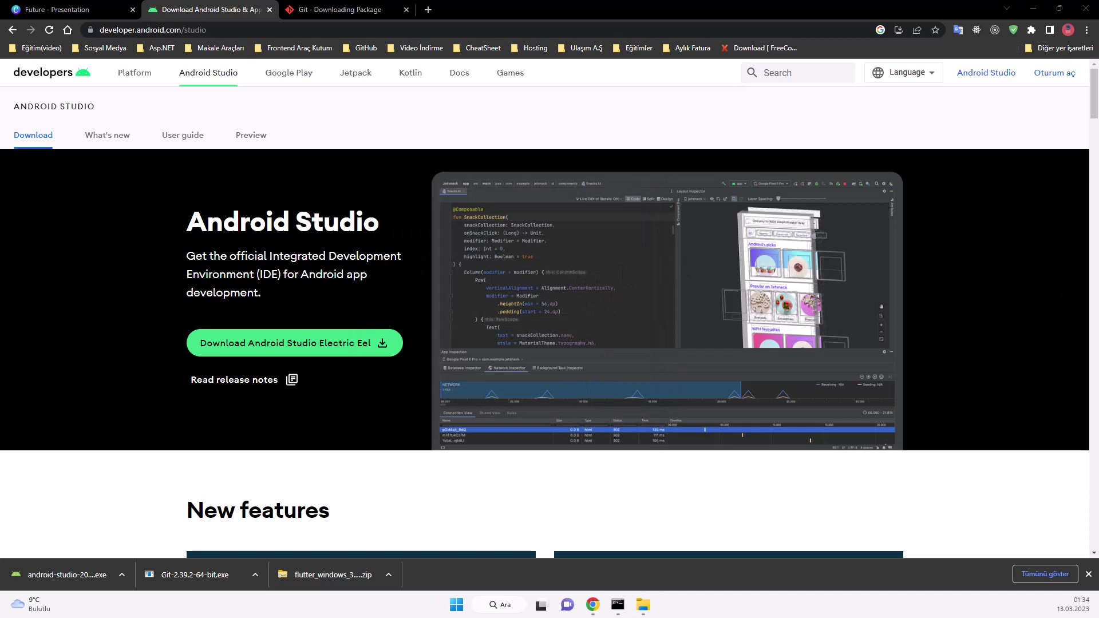
click(230, 288)
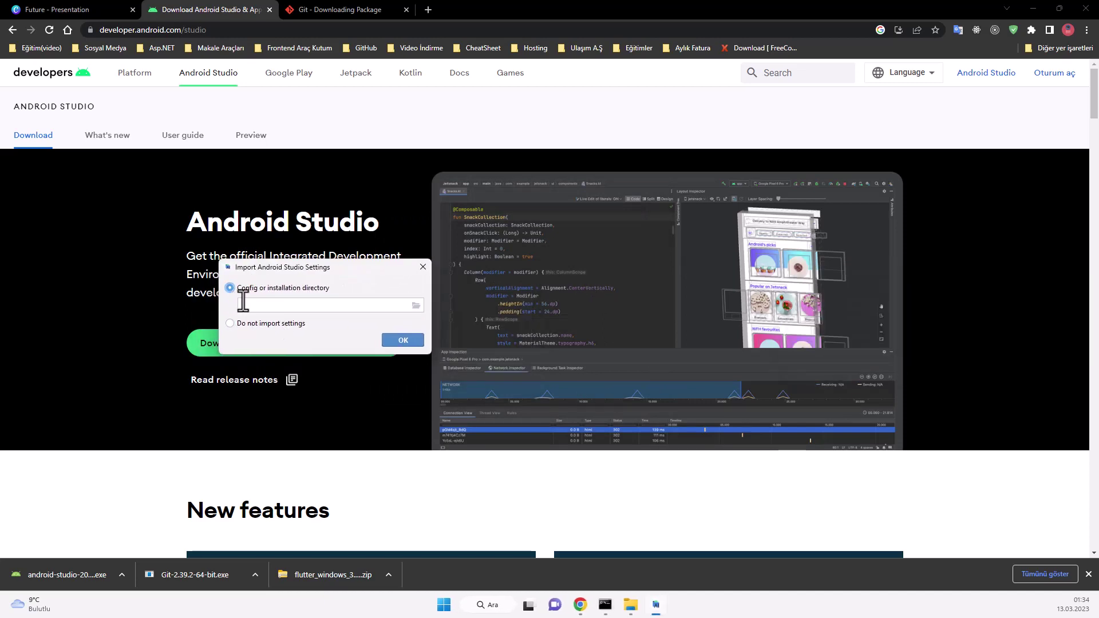
click(377, 304)
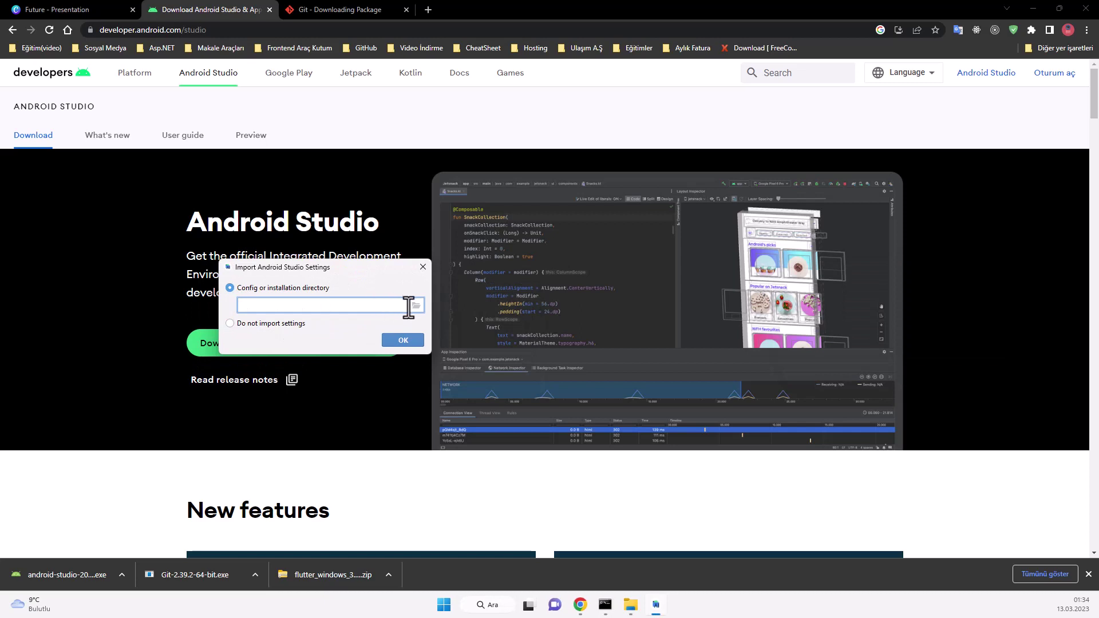
click(415, 307)
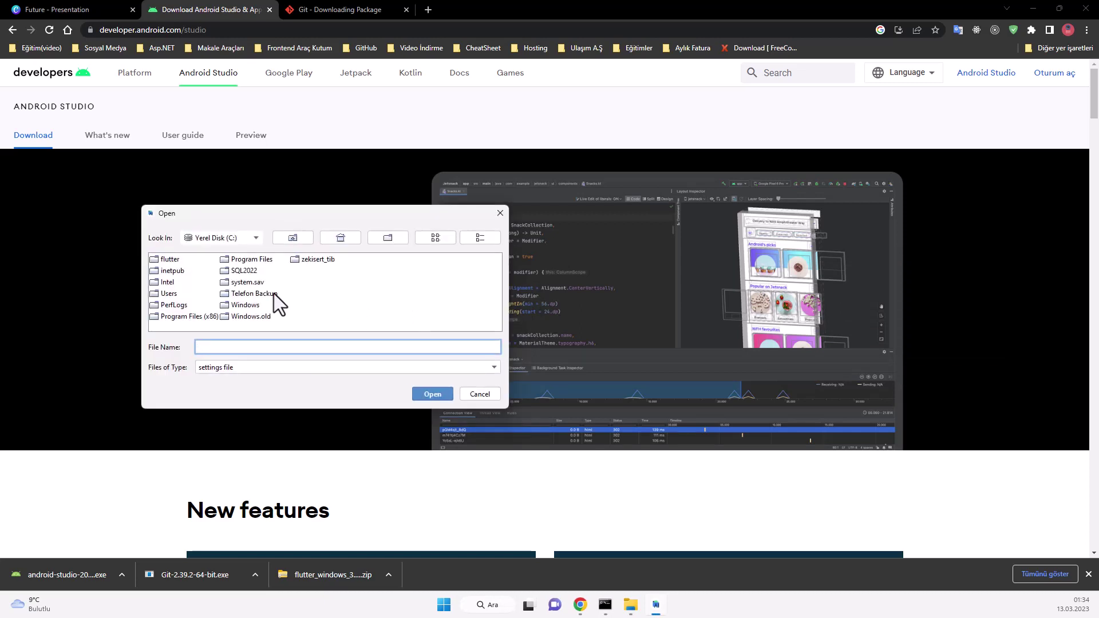
click(465, 393)
Step: Choose not to import Android Studio settings, and select the Custom install type in the maximized setup wizard
click(229, 324)
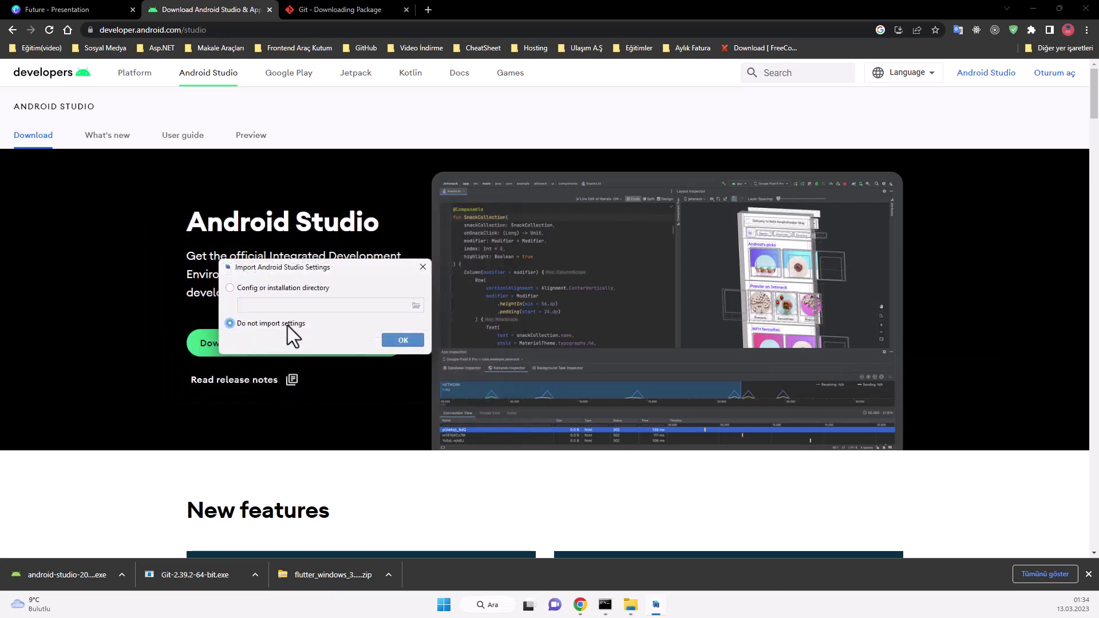
click(411, 341)
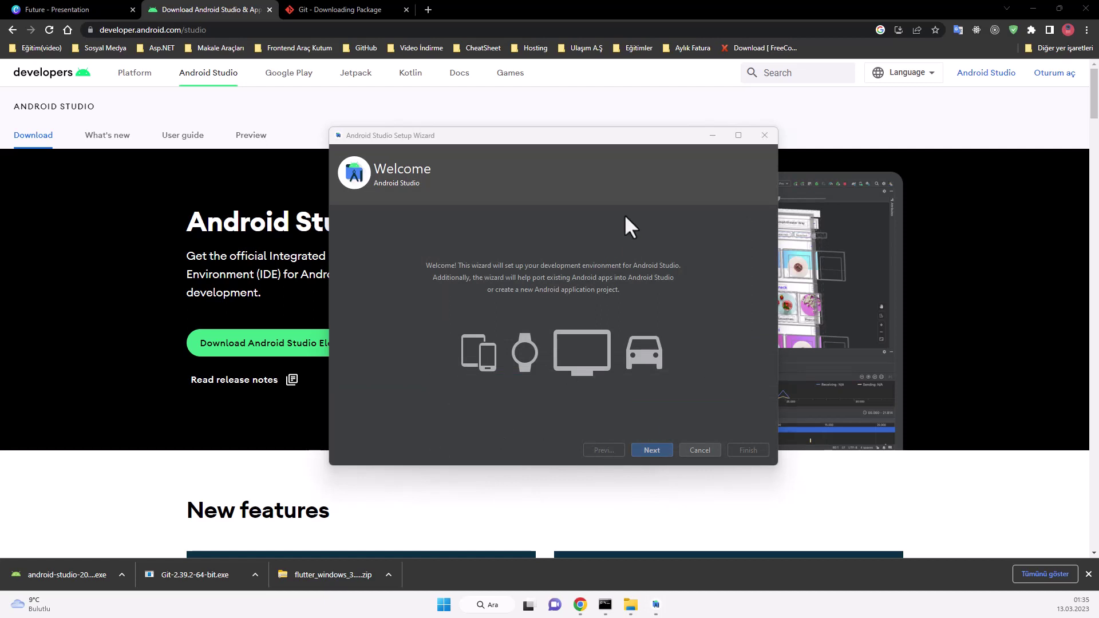
click(650, 445)
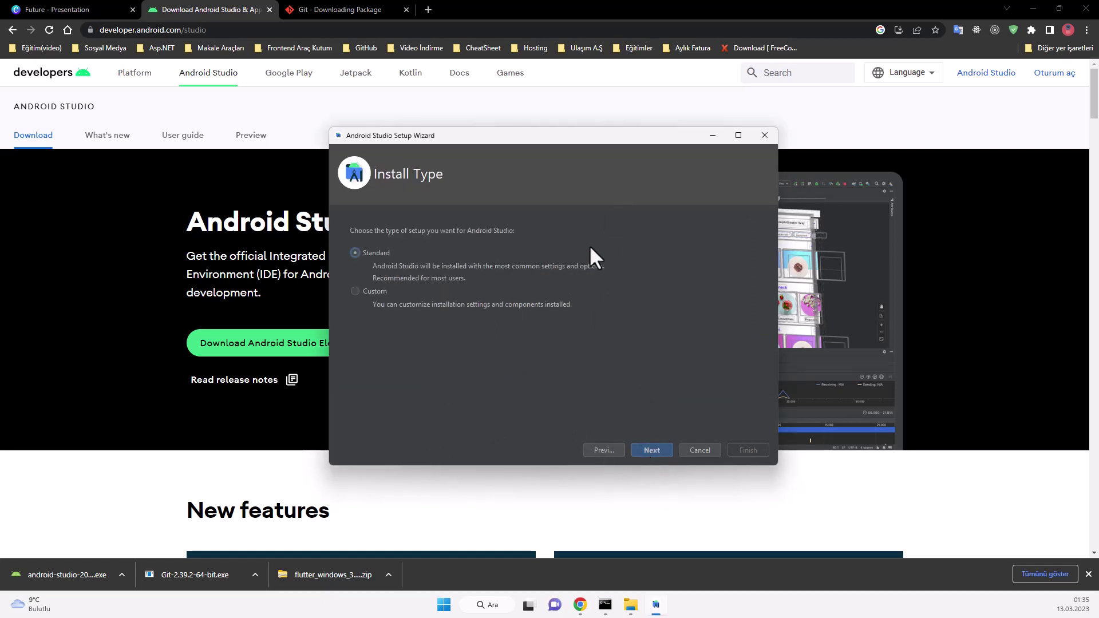
click(738, 135)
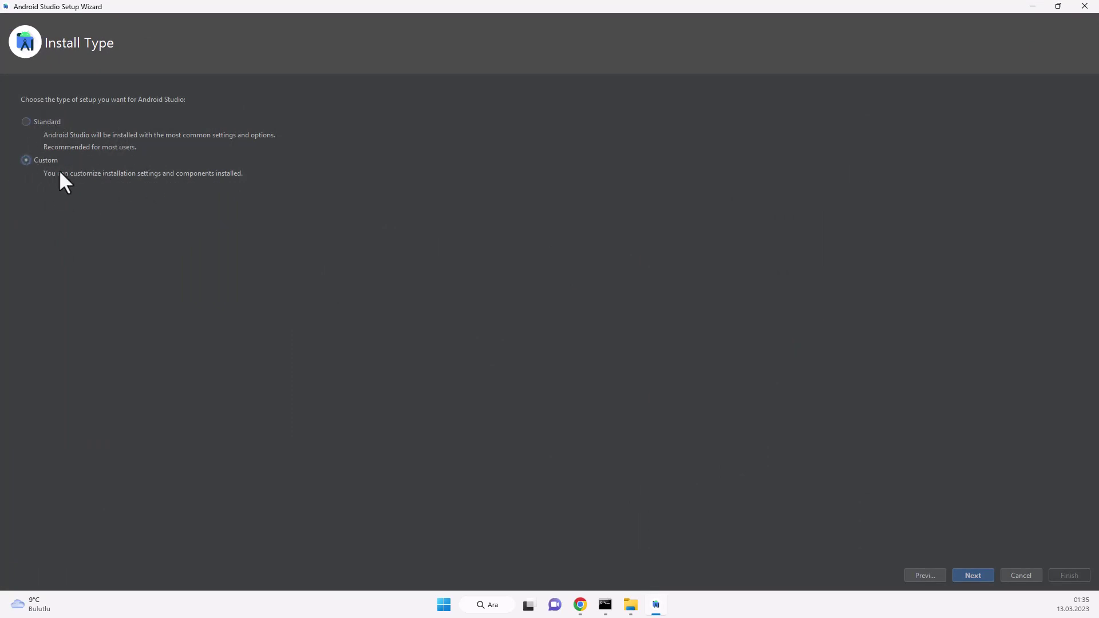
click(968, 578)
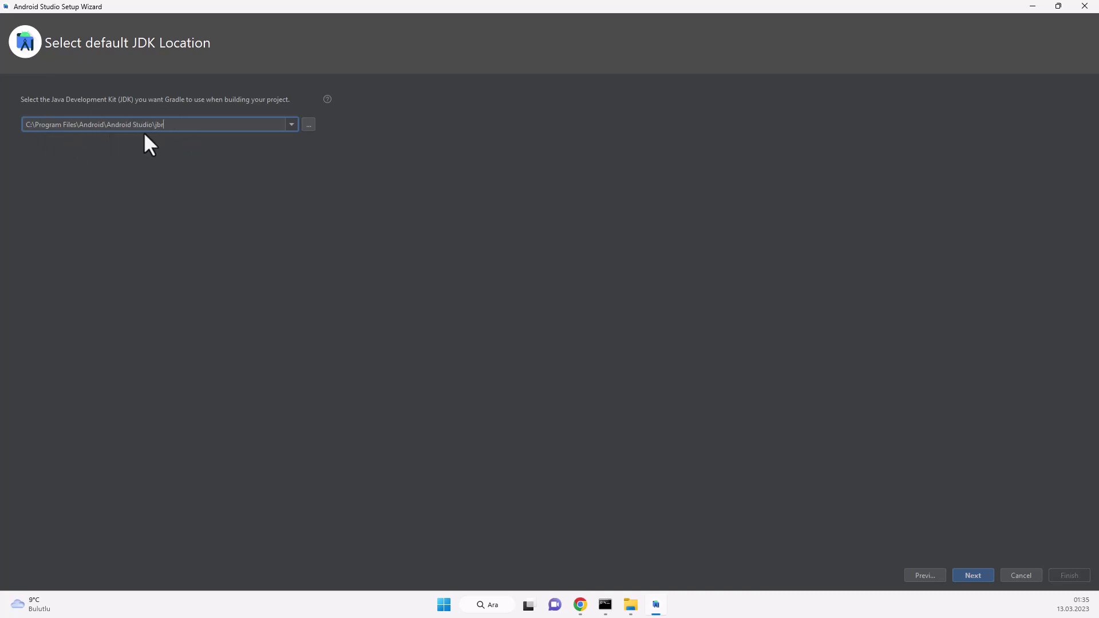
Step: Keep the JDK location C:\Program Files\Android\Android Studio\jbr, preview the Light theme, and settle on the Darcula UI theme
click(295, 125)
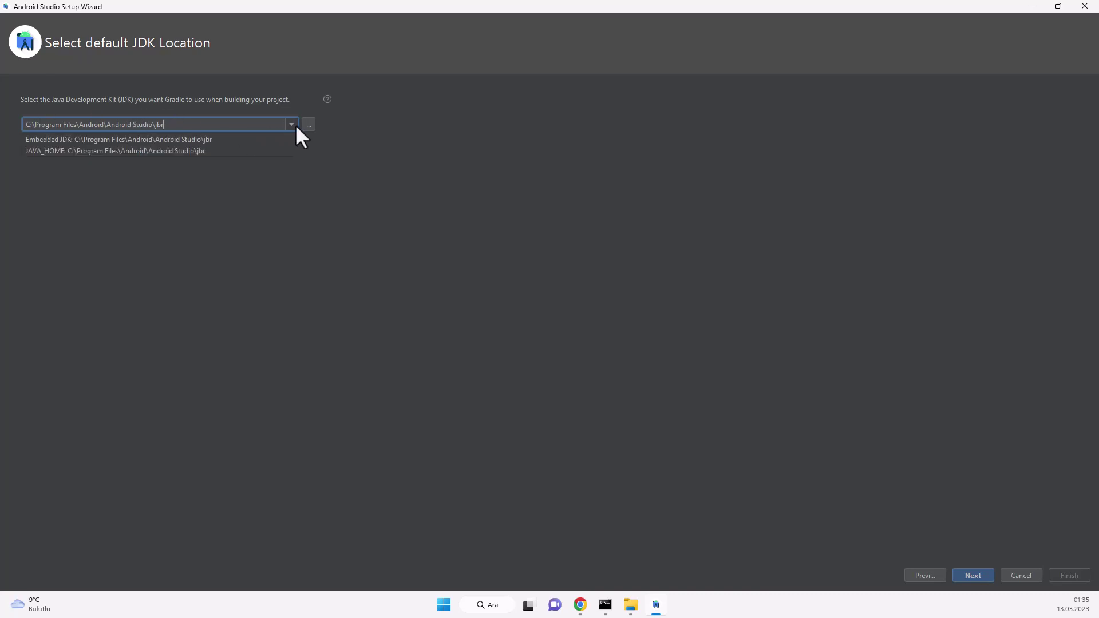
click(295, 125)
click(964, 577)
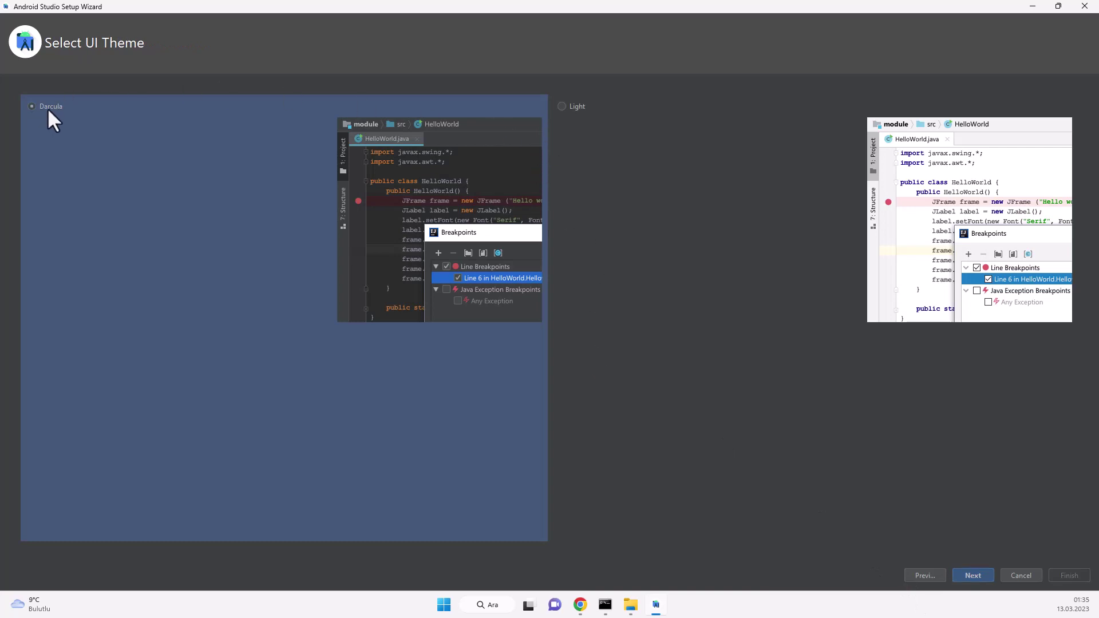
click(565, 109)
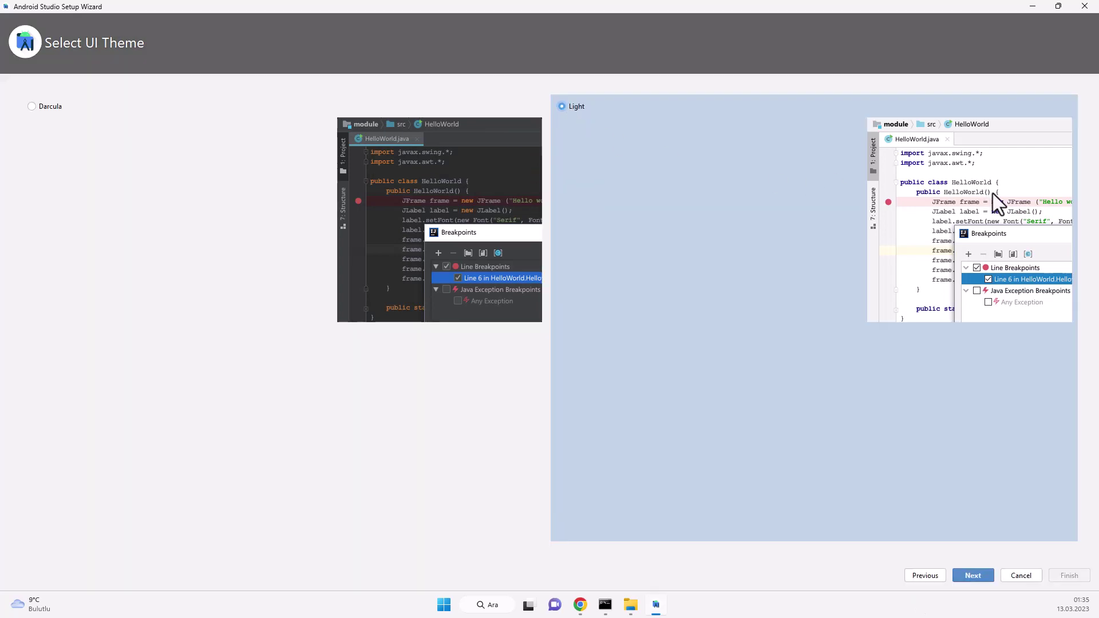
click(32, 108)
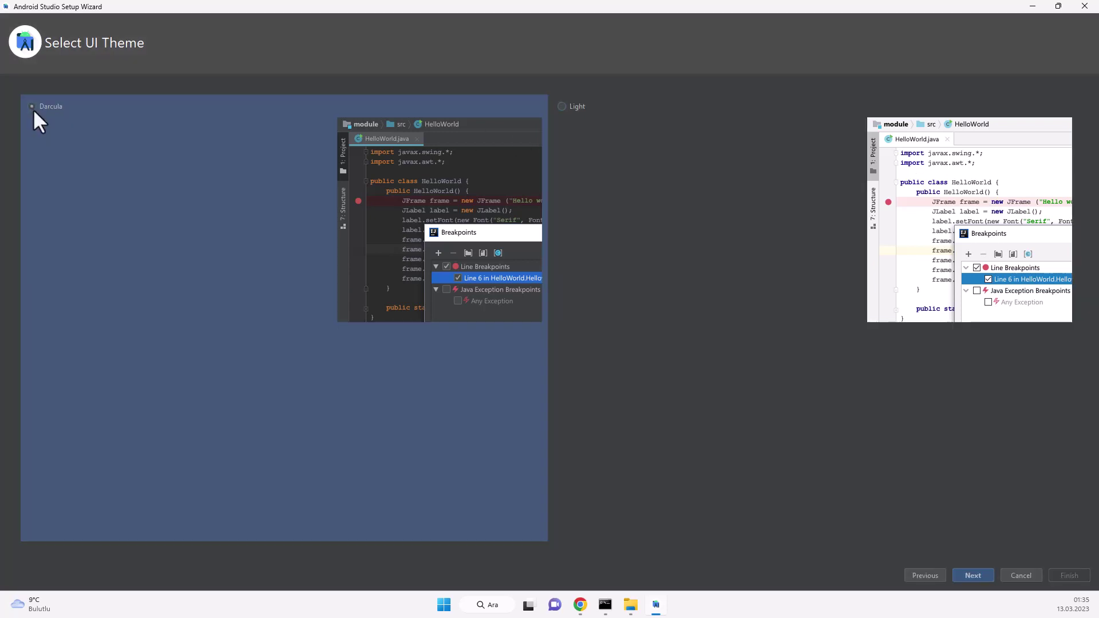
click(986, 578)
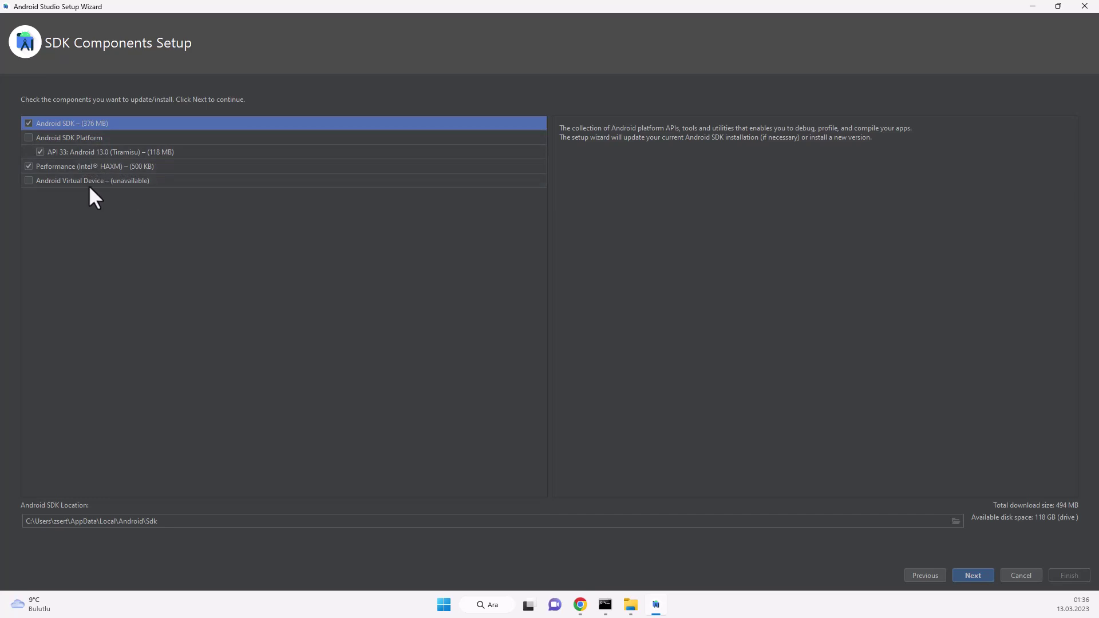
Step: Include the Android SDK, API 33 and Performance (Intel HAXM) components, and accept the recommended 4.0 GB of emulator RAM and the settings summary
click(23, 181)
click(69, 167)
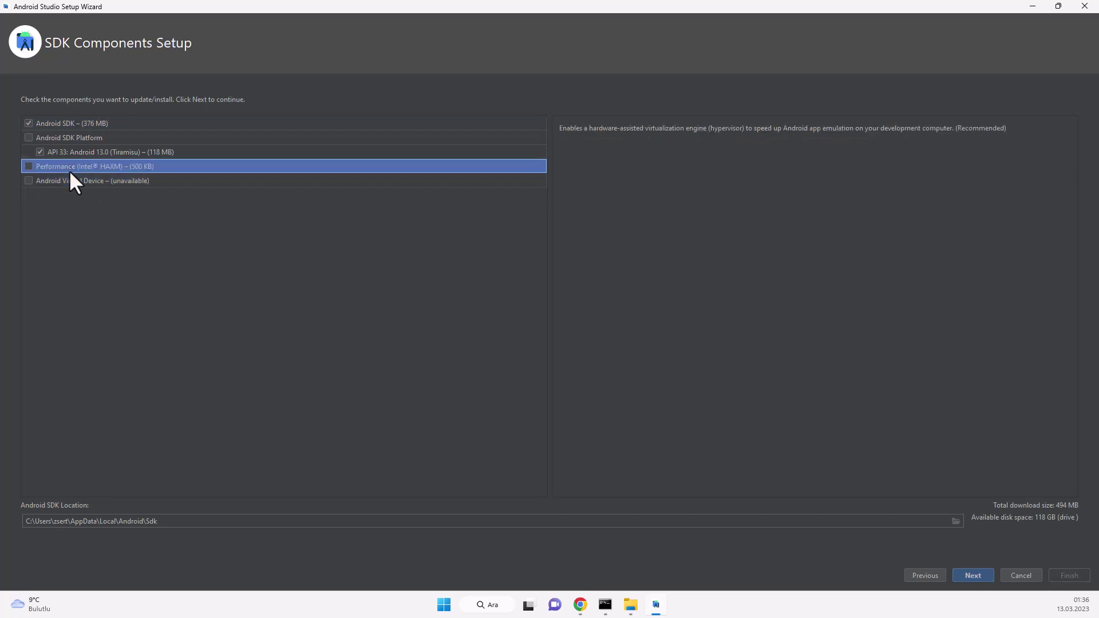
click(28, 166)
click(25, 165)
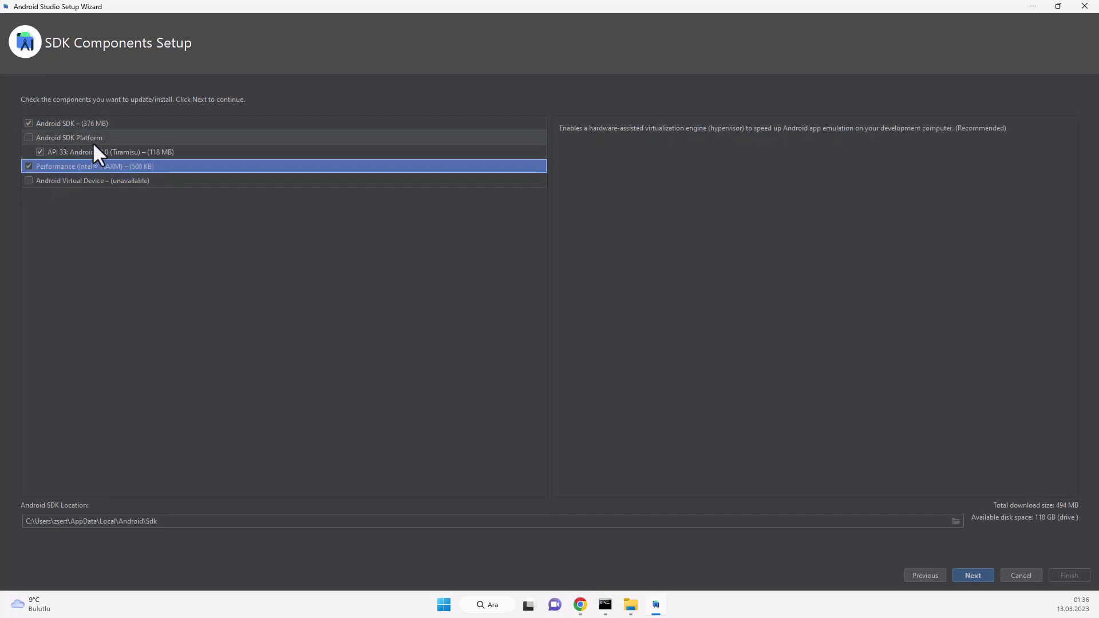
click(979, 575)
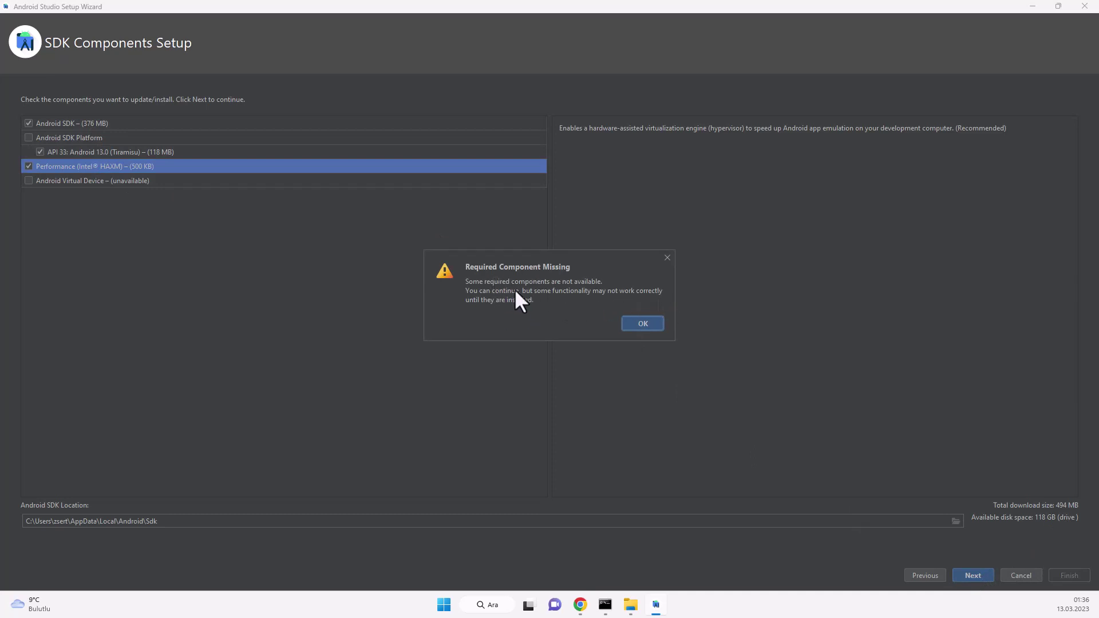
click(641, 324)
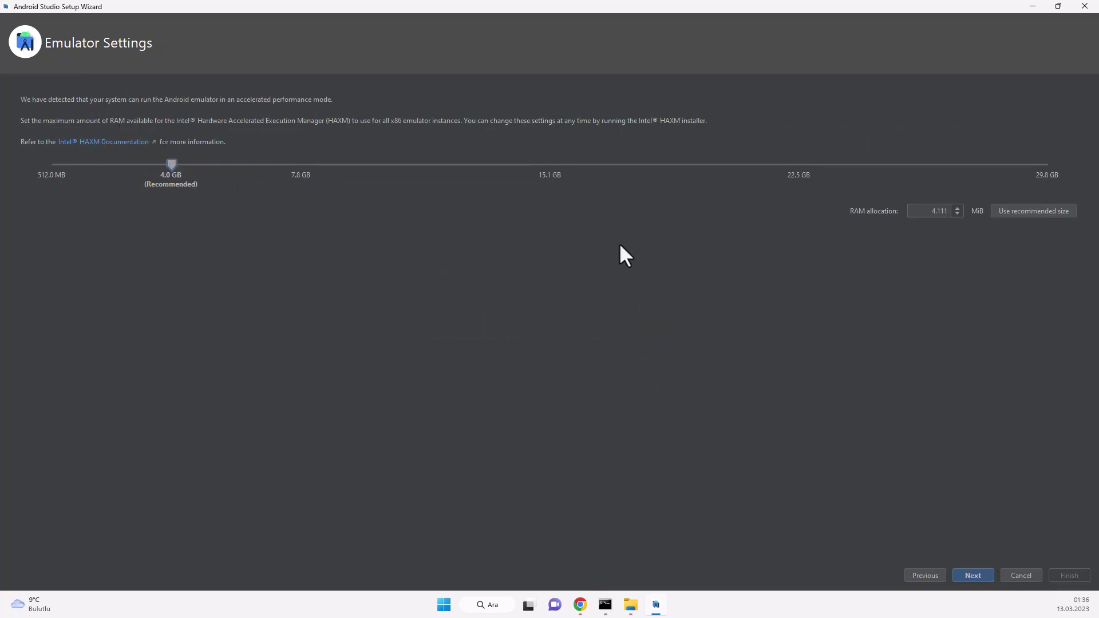
click(972, 574)
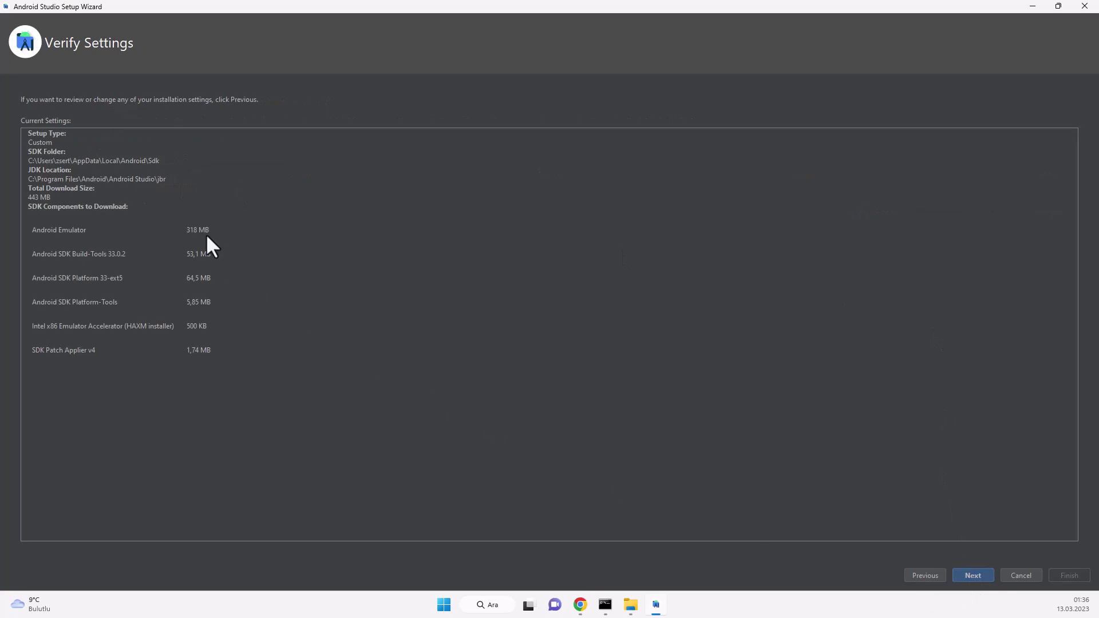
click(972, 574)
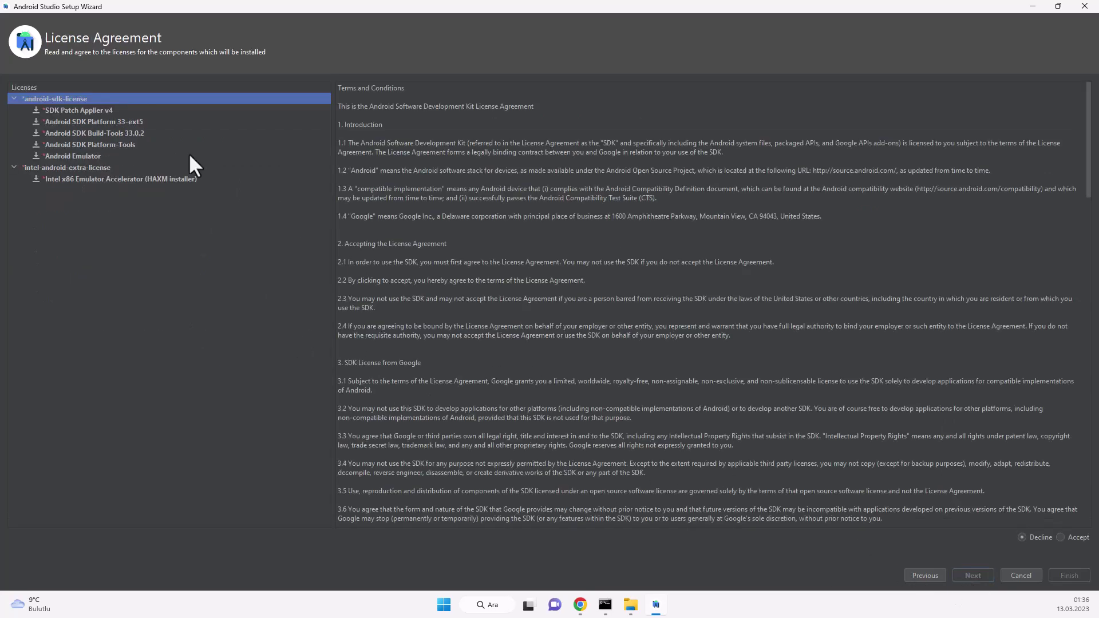
Step: Accept the intel-android-extra-license and android-sdk-license, and complete the component download to finish the setup wizard
drag(84, 112, 88, 175)
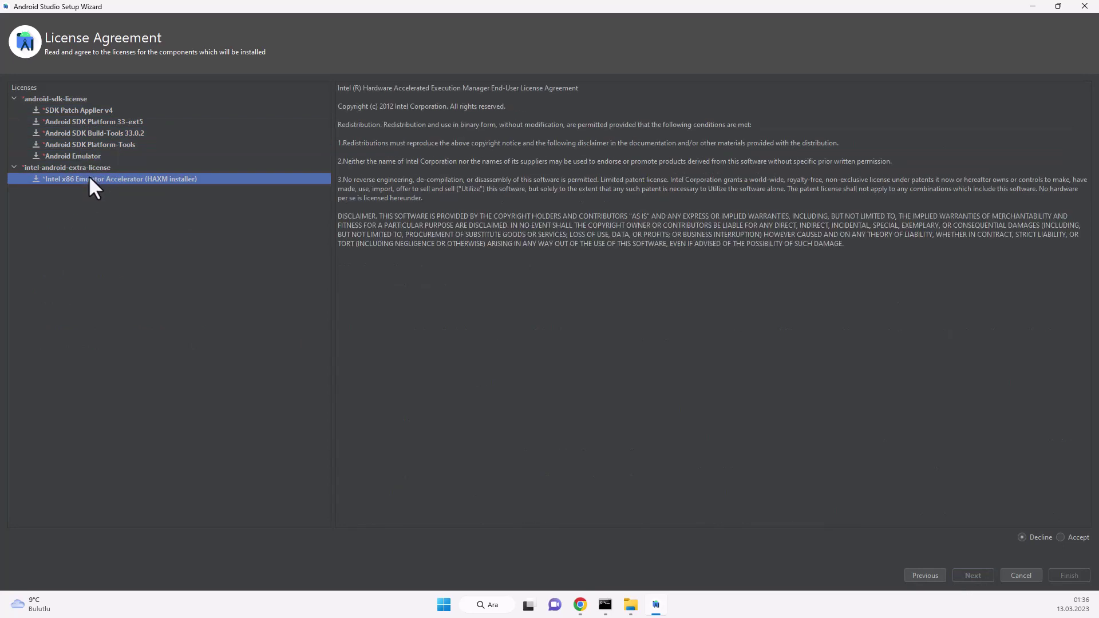
click(1059, 538)
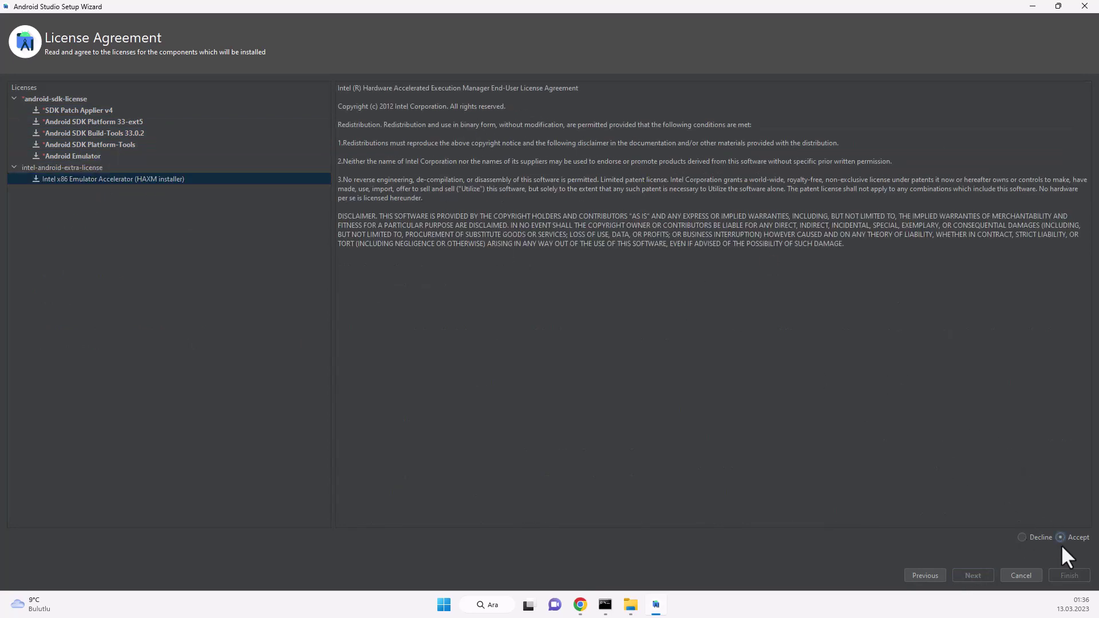
drag(90, 156, 81, 110)
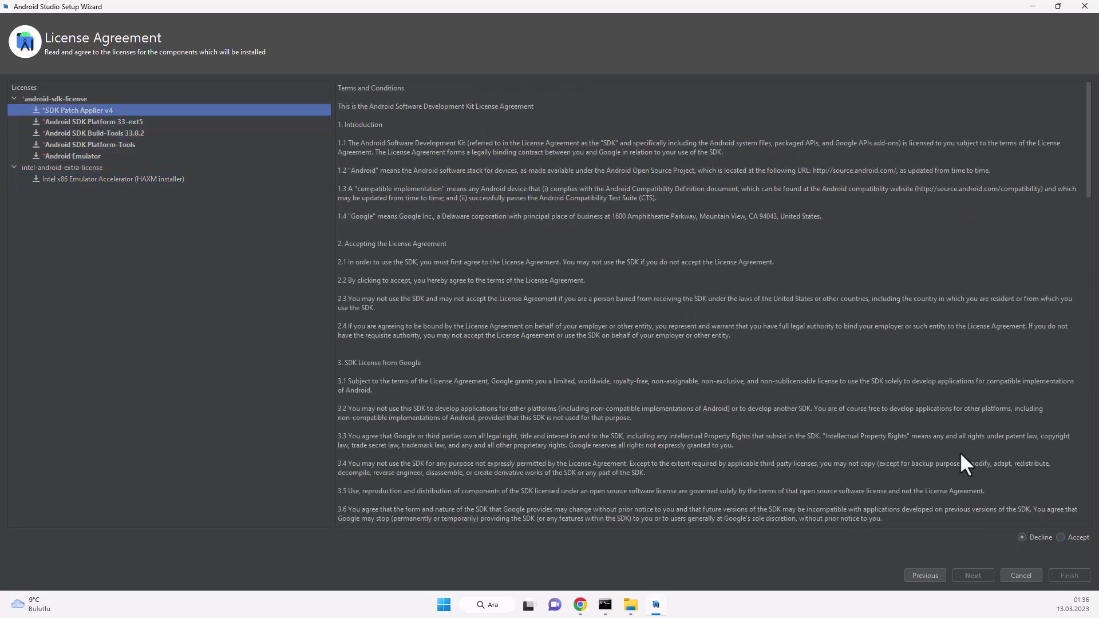
click(1059, 537)
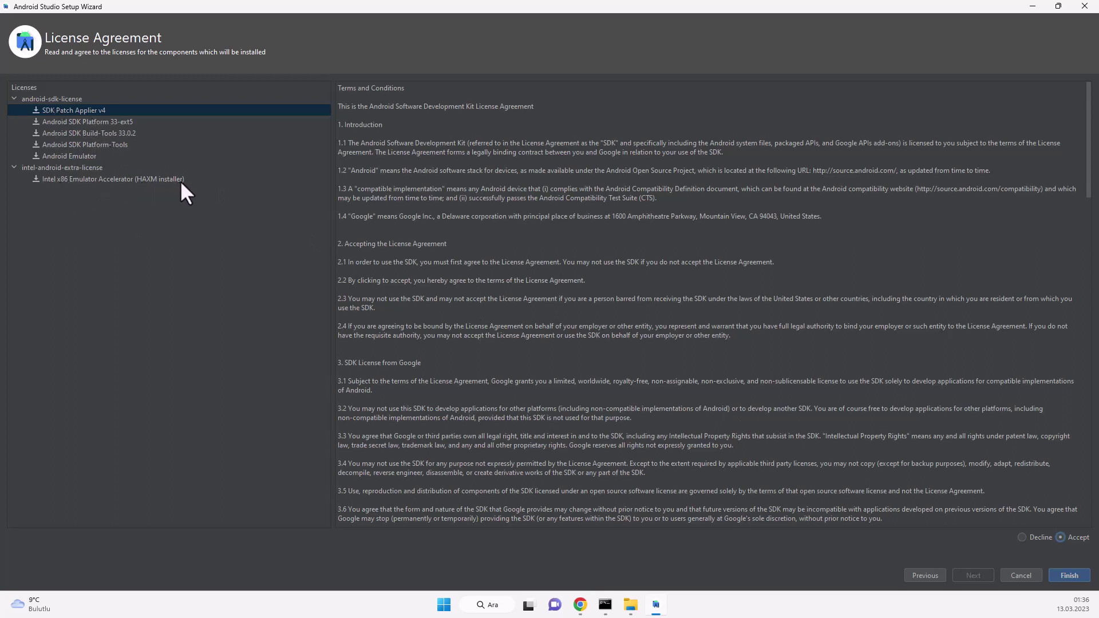
click(89, 156)
click(109, 135)
click(102, 122)
click(117, 134)
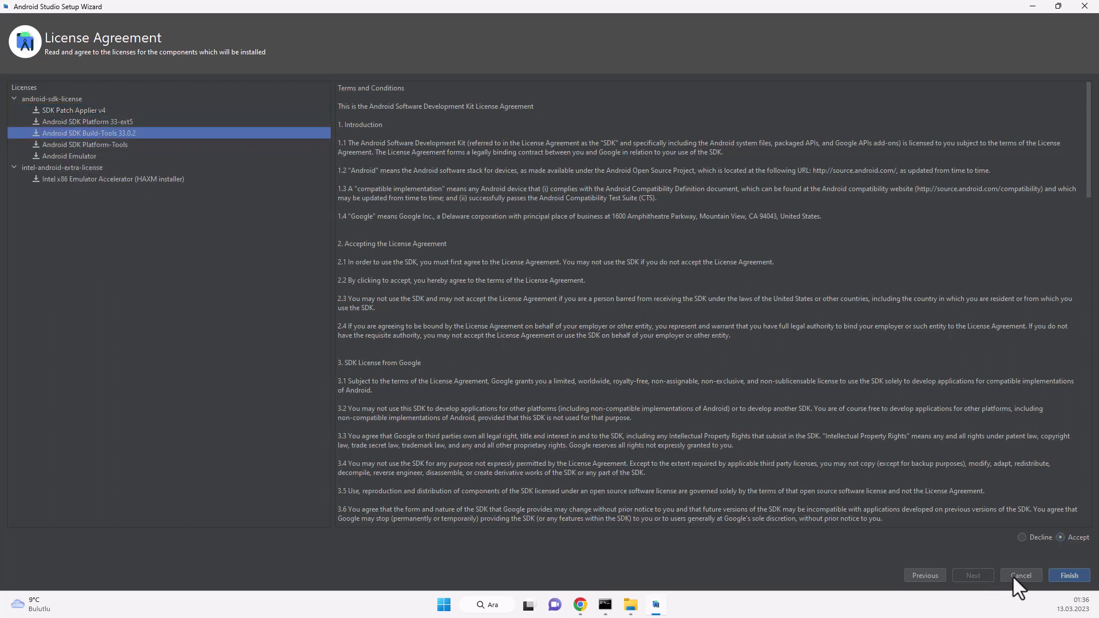
click(1063, 574)
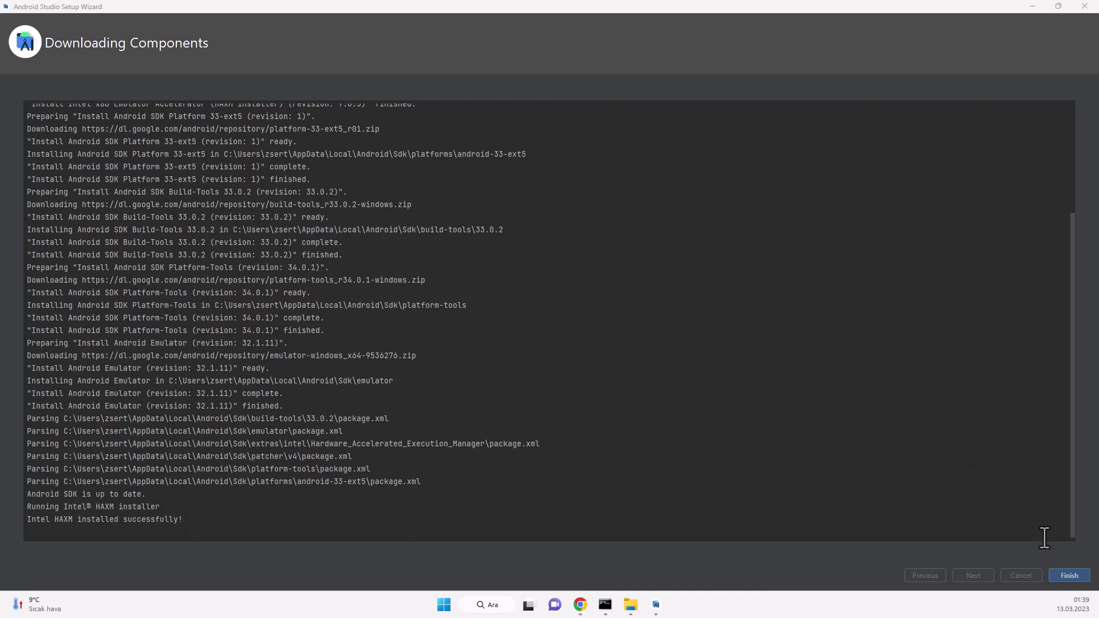
click(1069, 575)
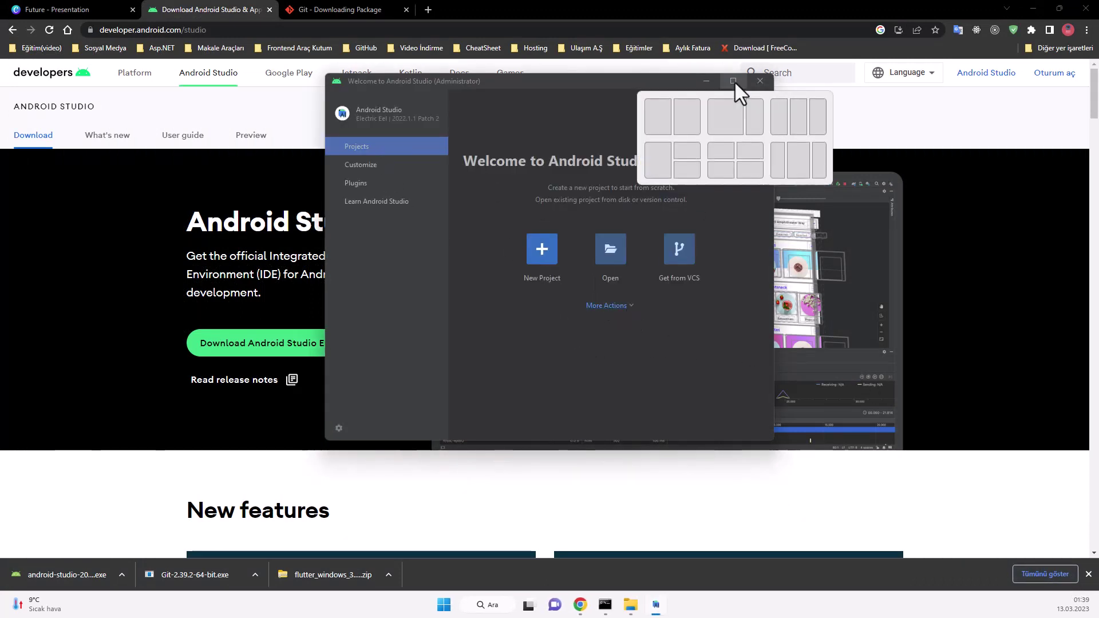
Step: Check the Gereksinimler slide in the Canva presentation, and return to the Android Studio welcome window and maximize it
click(66, 6)
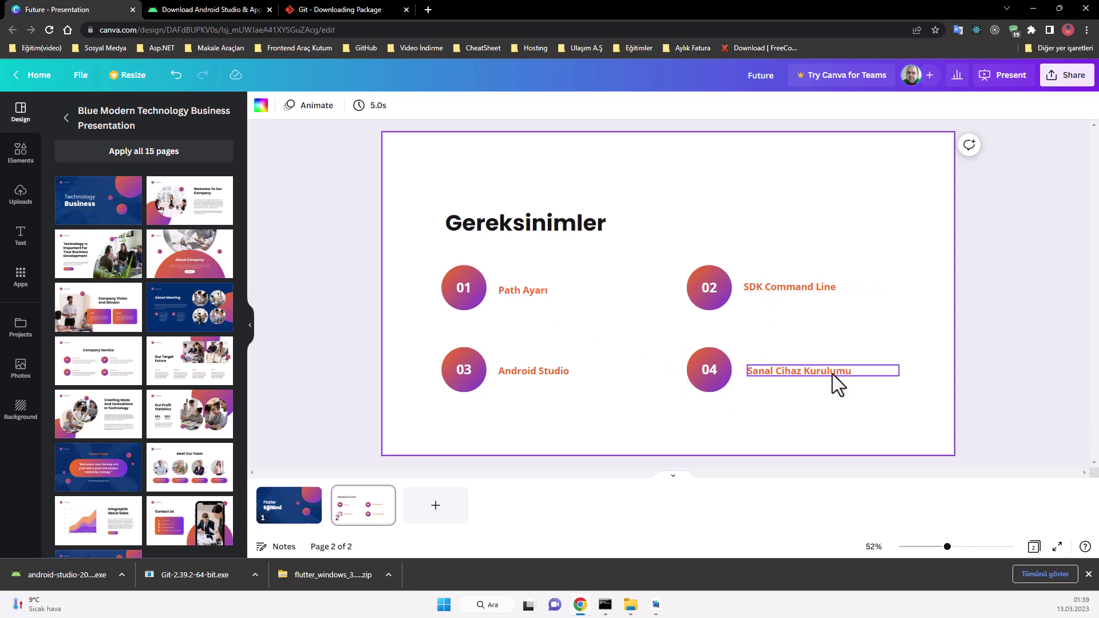
click(656, 604)
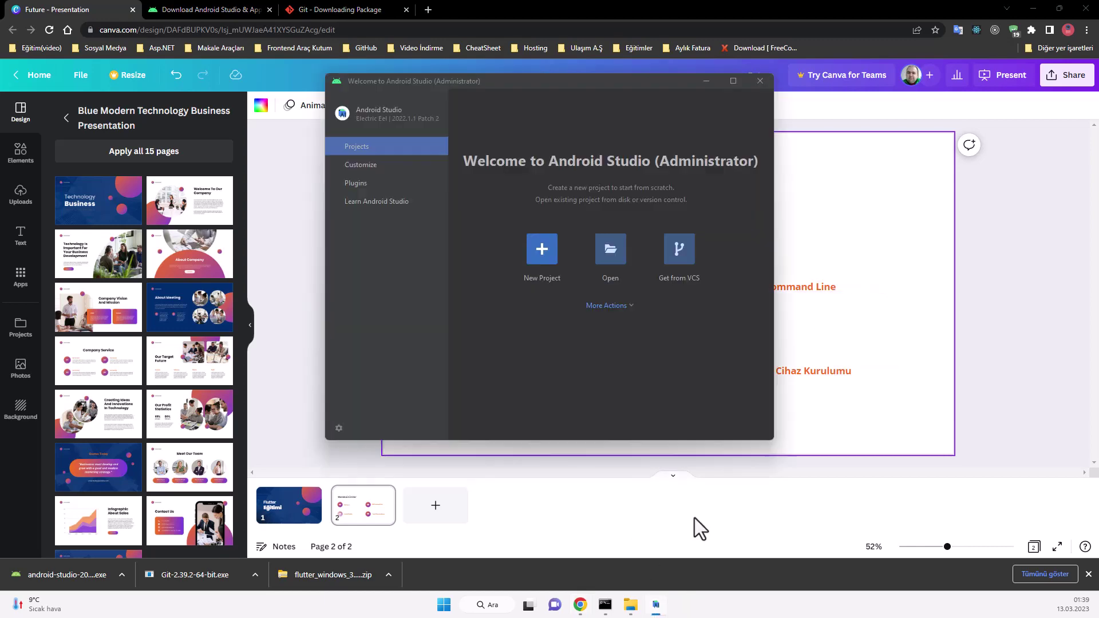
key(super+Up)
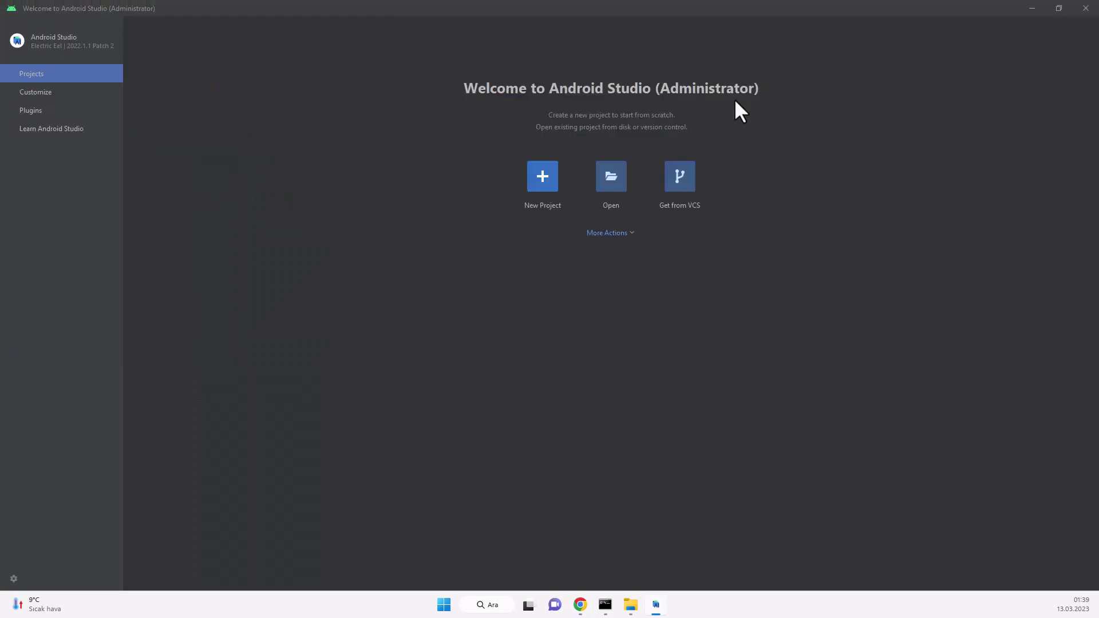
Step: Install Android SDK Command-line Tools (latest) through the SDK Manager, confirm the change and finish the component installer
click(629, 234)
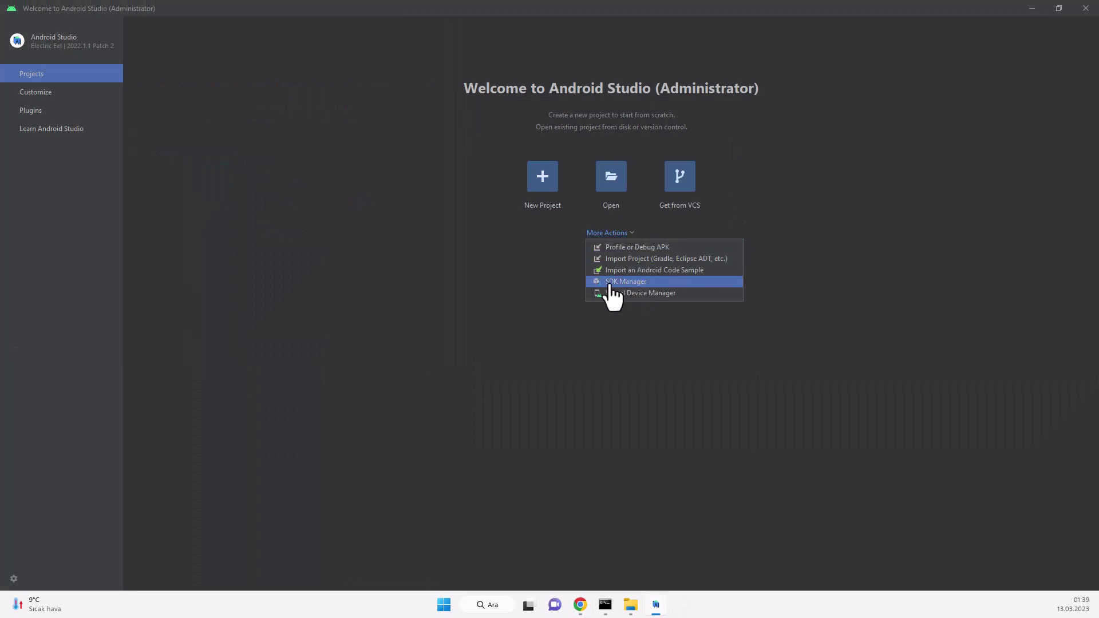
click(637, 282)
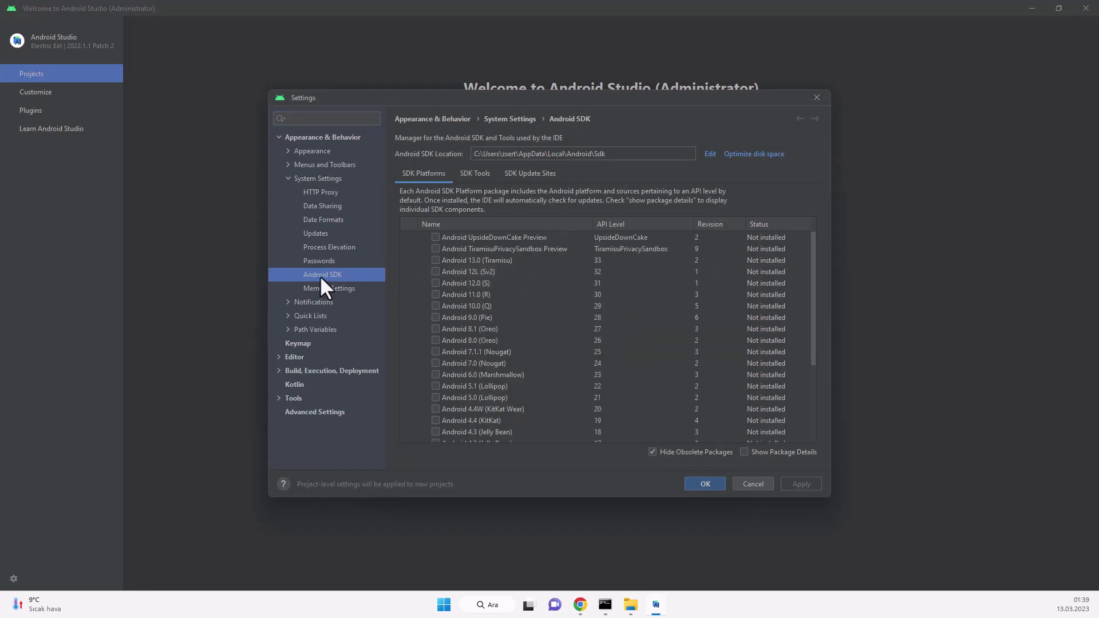
click(473, 174)
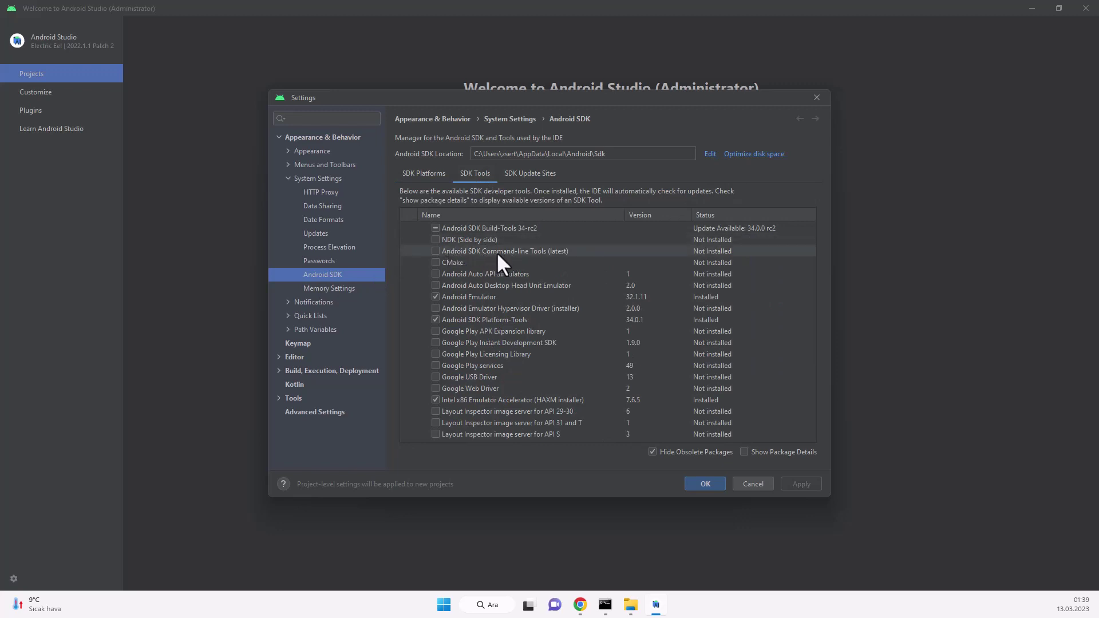
click(435, 251)
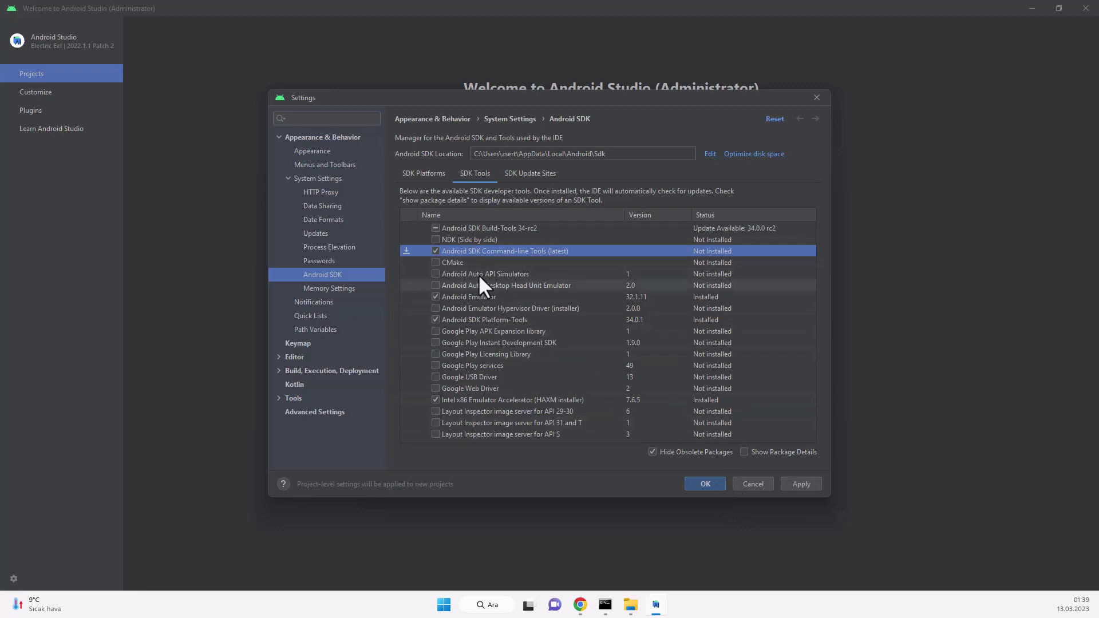
click(699, 482)
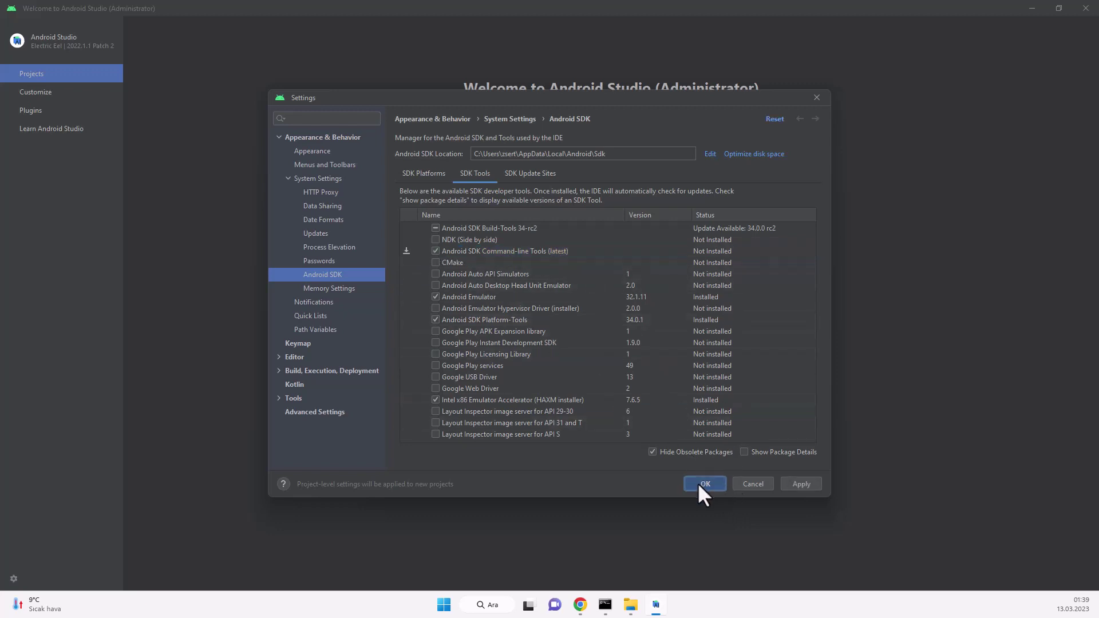
click(639, 362)
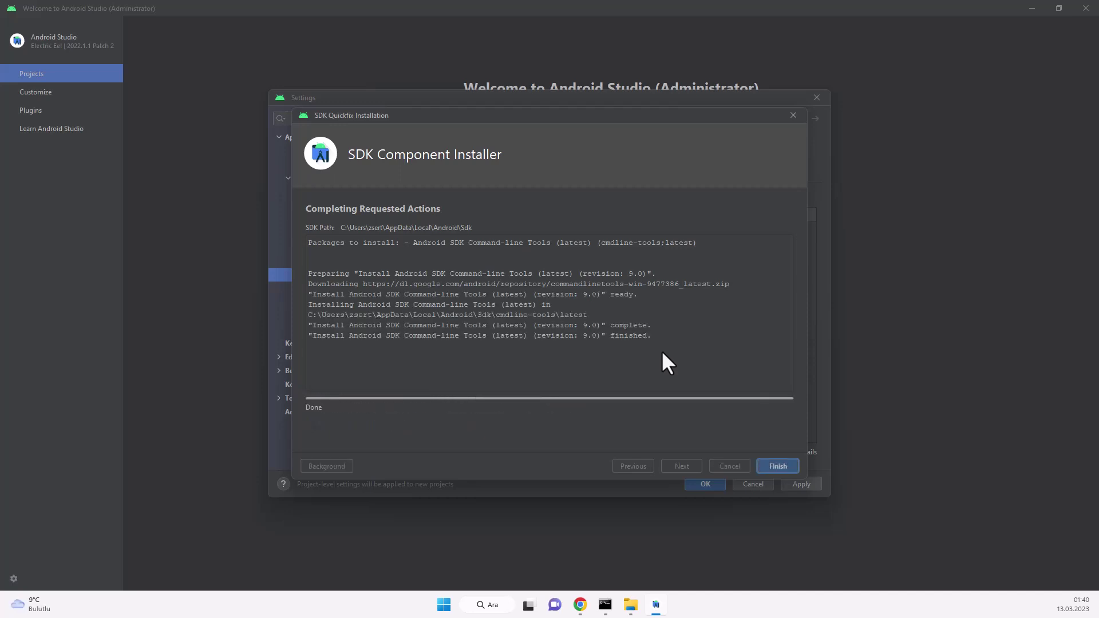
click(771, 466)
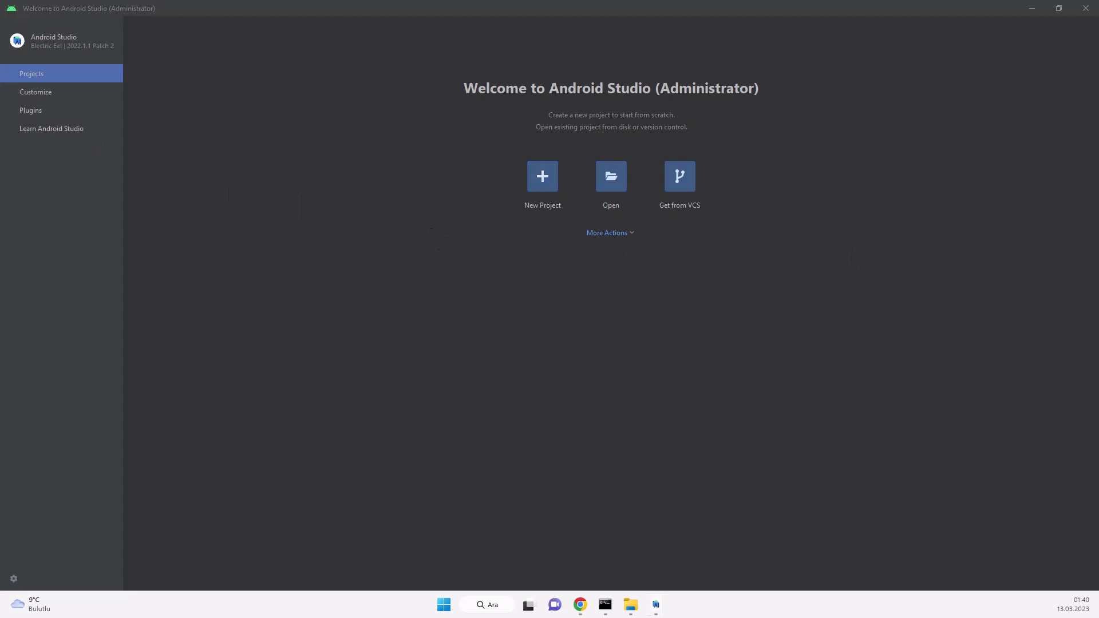
Step: Start creating a virtual device in the Virtual Device Manager with the Pixel 2 phone as its hardware definition
click(610, 233)
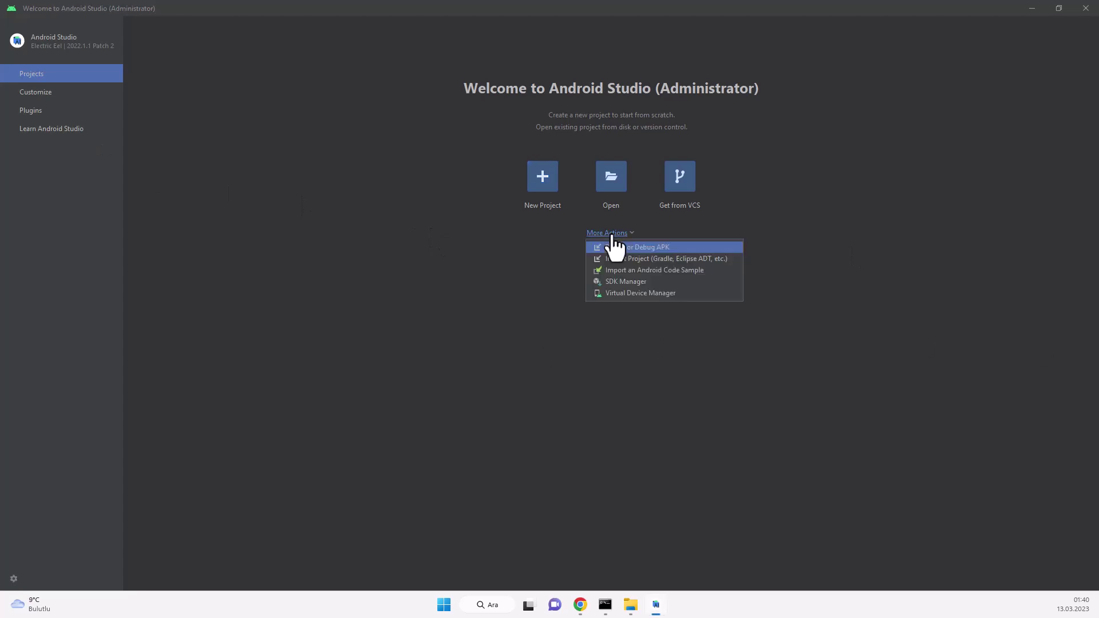
click(656, 294)
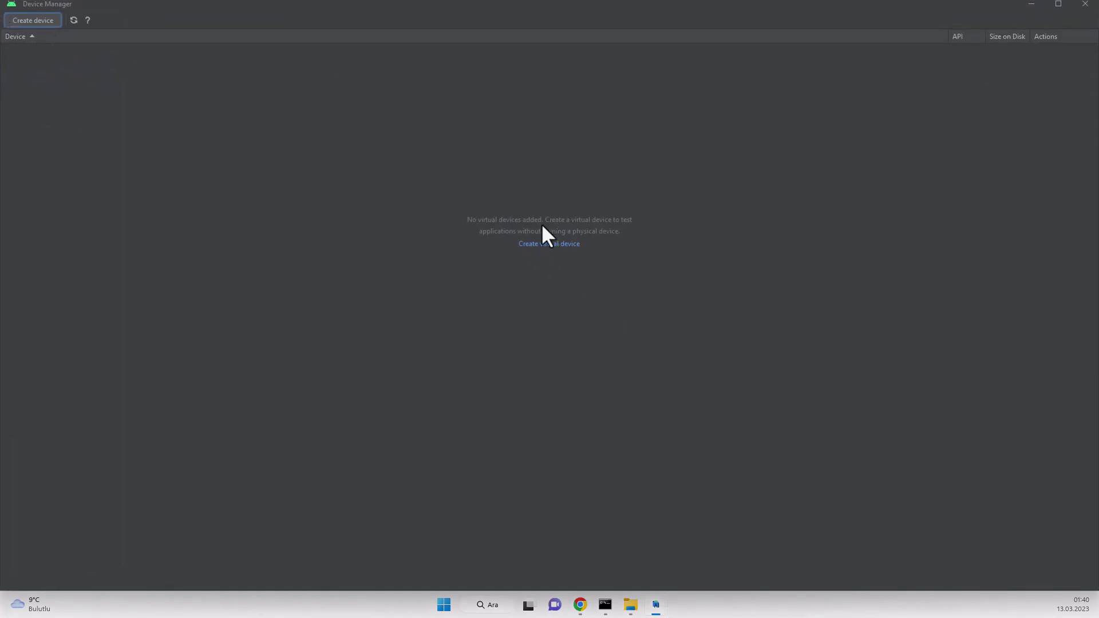
click(538, 248)
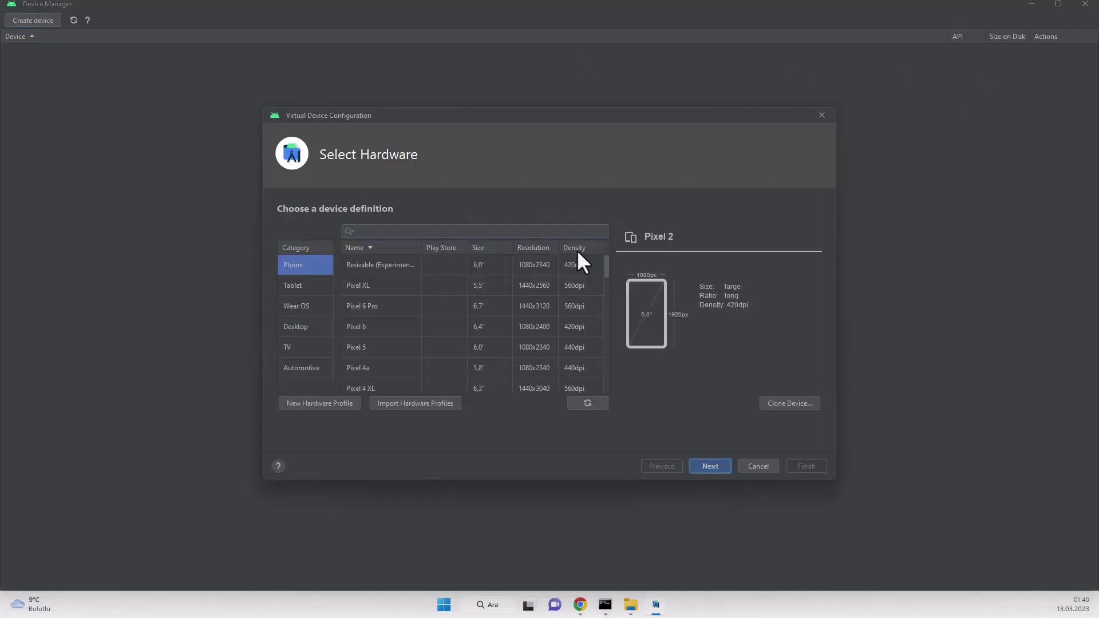
click(301, 263)
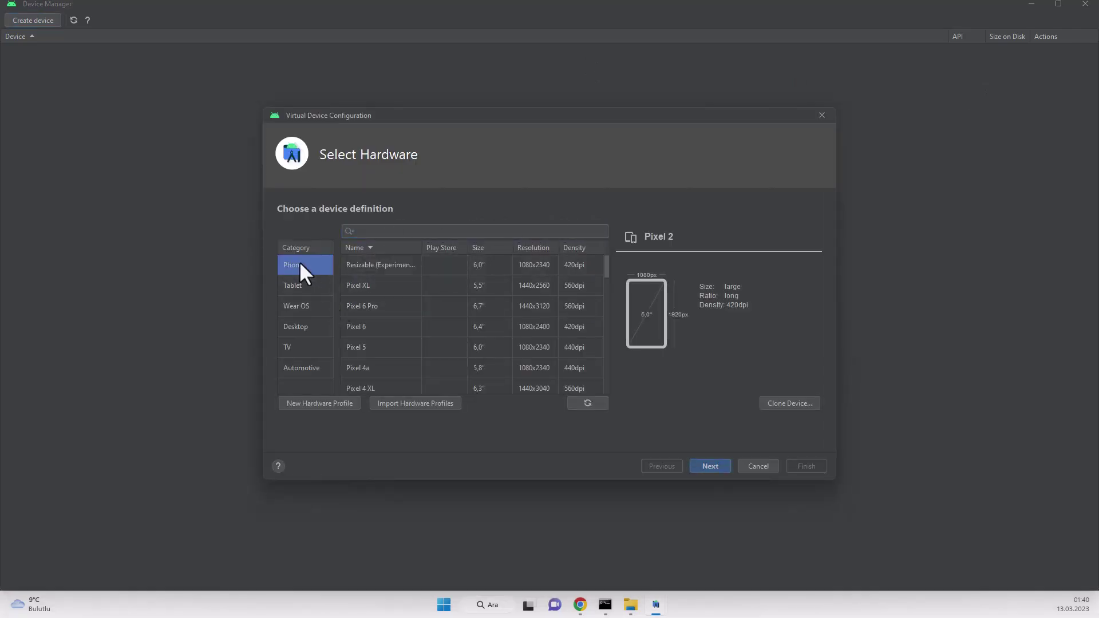
click(362, 286)
scroll(405, 336, down, 3)
scroll(407, 321, down, 3)
click(362, 284)
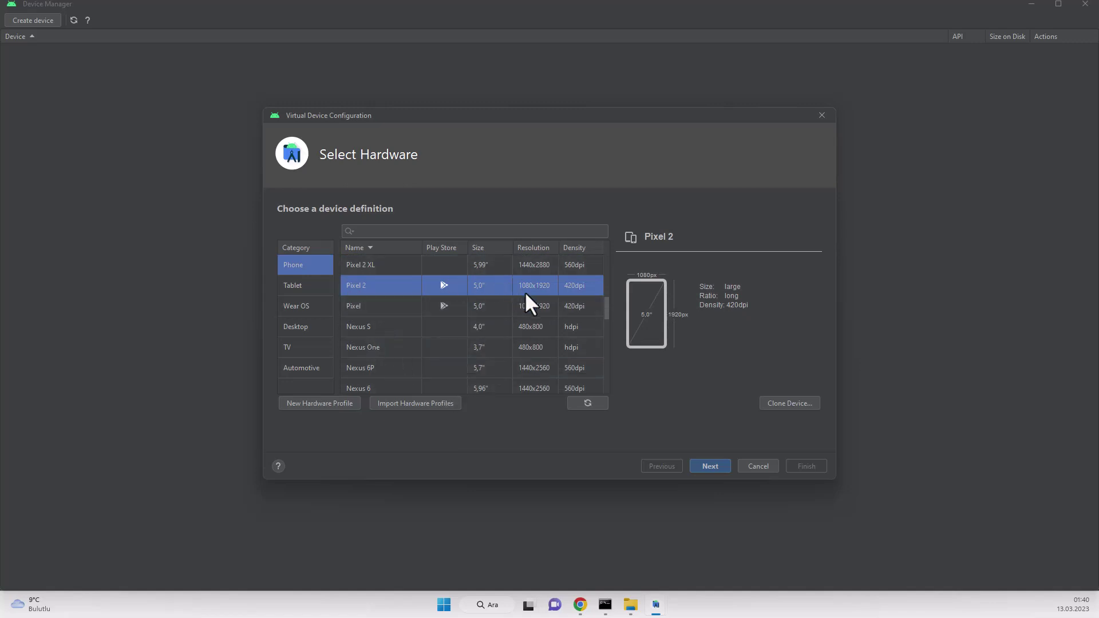
click(709, 465)
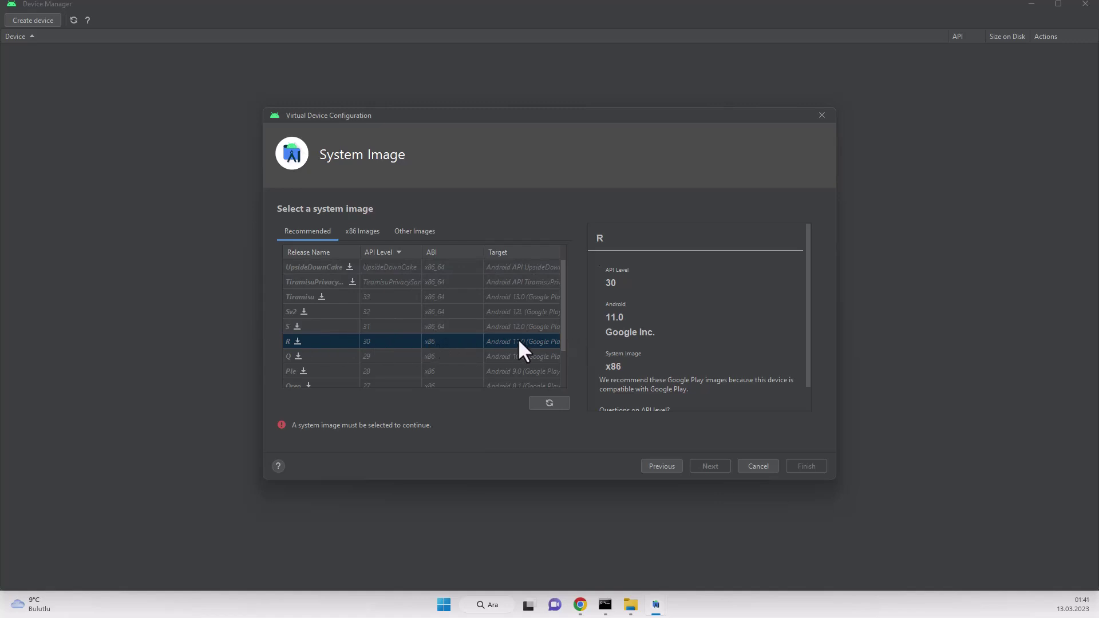
Step: Download the R system image (API 30, Android 11.0, x86) and use it for the virtual device
mouse_move(561, 326)
mouse_down()
mouse_move(563, 363)
mouse_move(561, 314)
mouse_up()
click(298, 343)
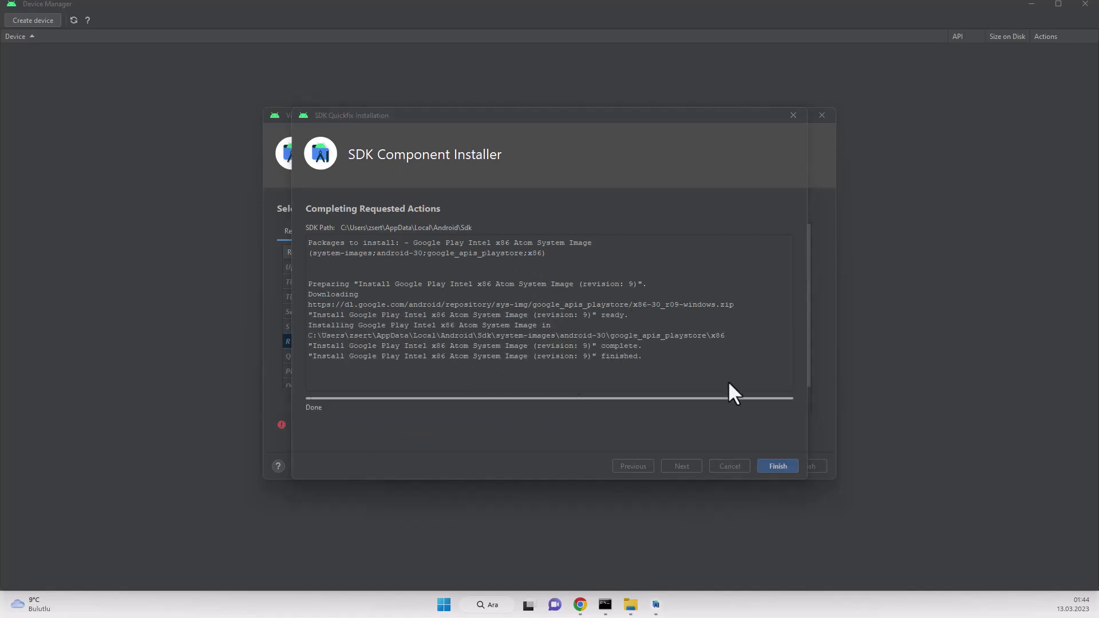
click(776, 466)
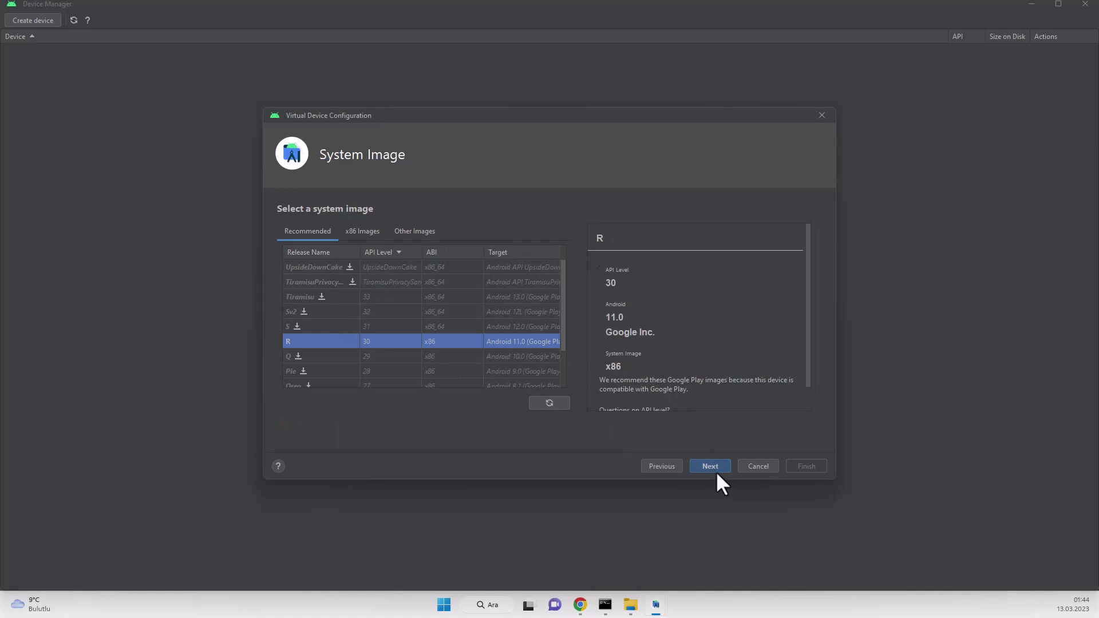
drag(806, 249, 809, 288)
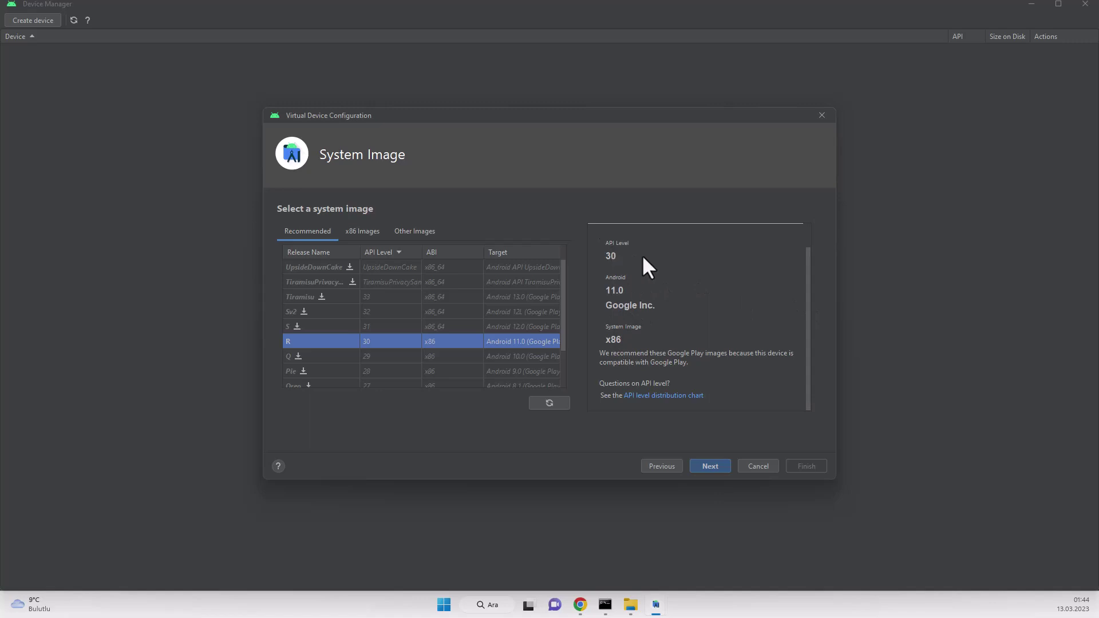
click(710, 465)
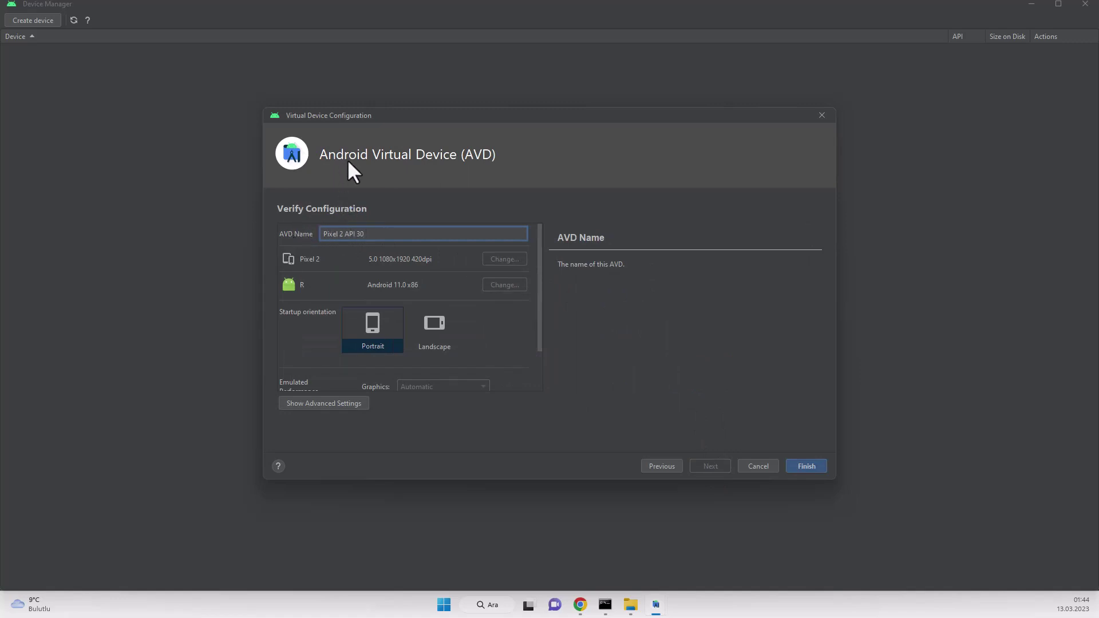
Step: Keep the AVD name Pixel 2 API 30, look through the advanced settings and finish creating the virtual device
triple_click(372, 235)
click(375, 235)
drag(398, 235, 314, 235)
click(388, 235)
click(347, 403)
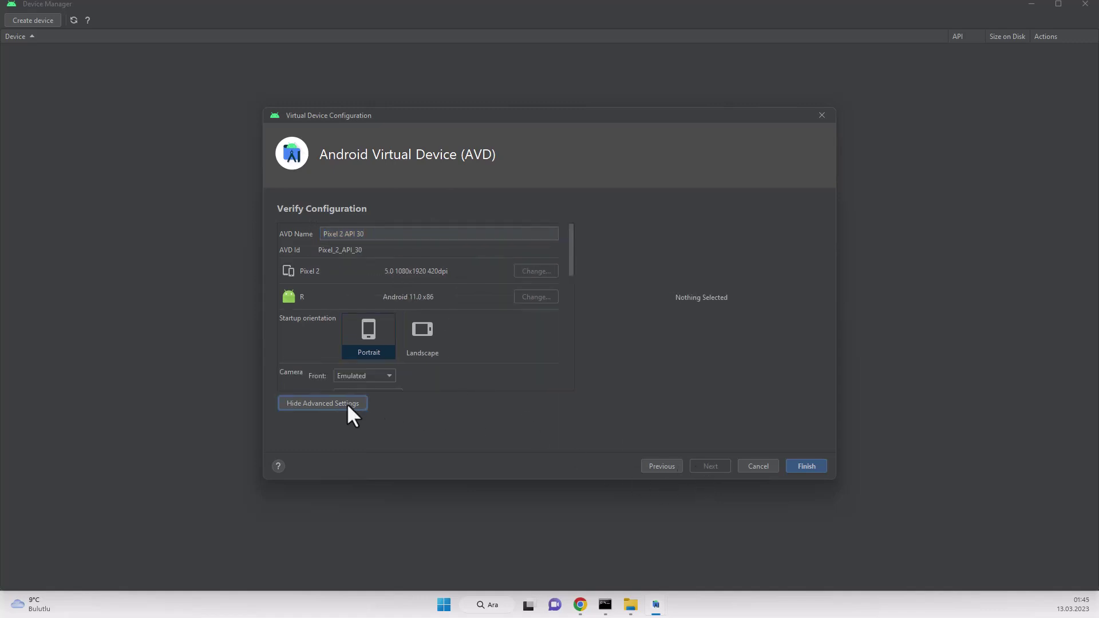
mouse_move(568, 246)
mouse_down()
mouse_move(569, 382)
mouse_move(578, 232)
mouse_up()
click(801, 467)
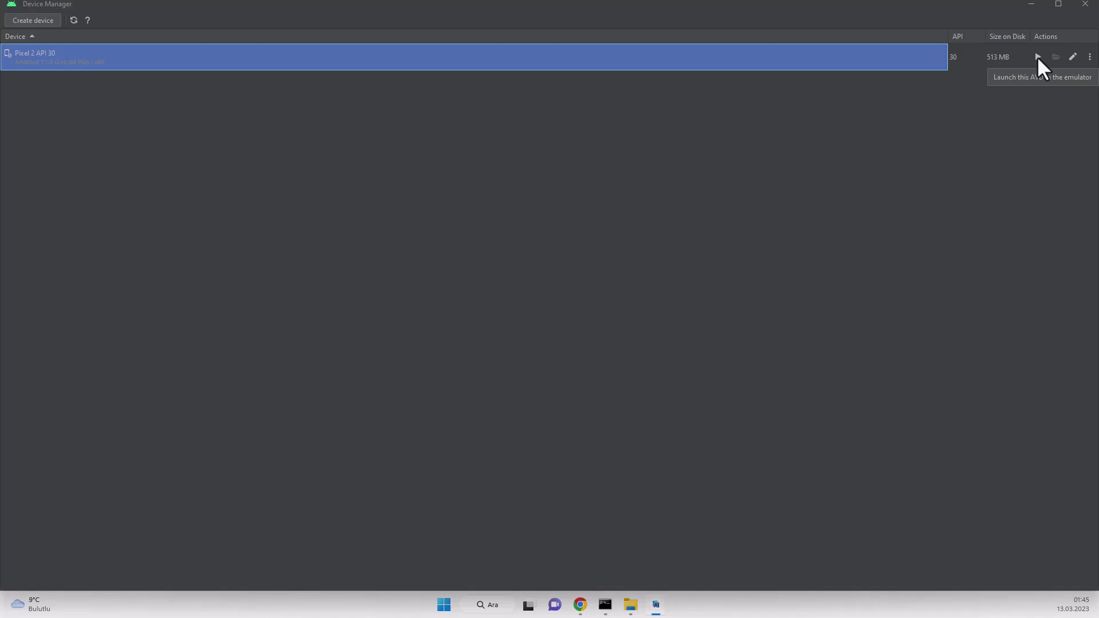
Step: Review the configuration of the Pixel 2 API 30 virtual device and close it without changes
click(1072, 57)
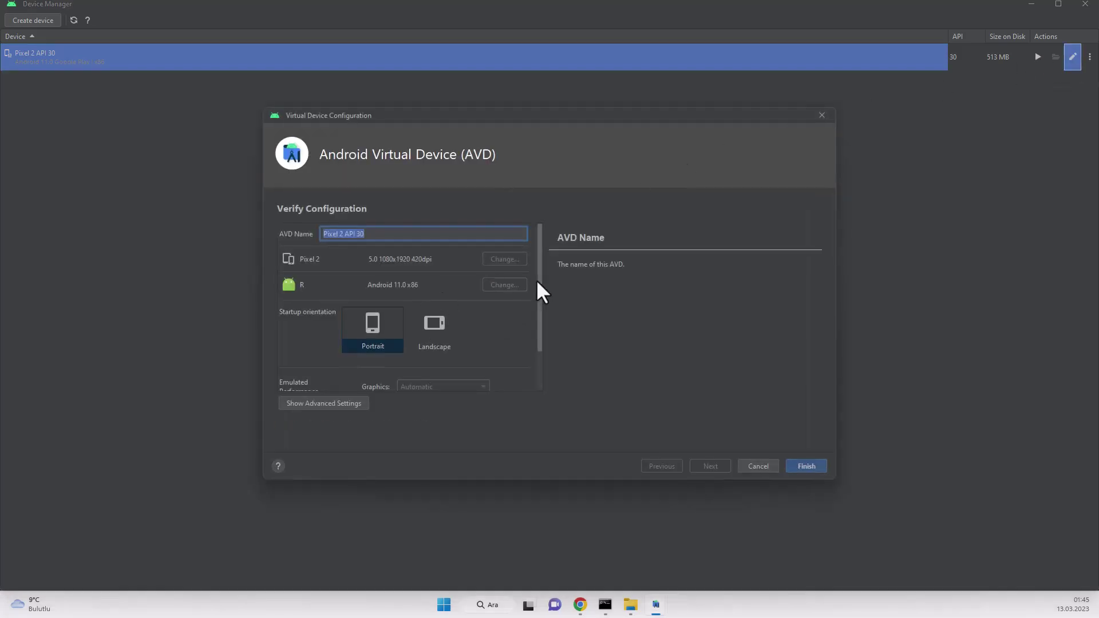
drag(537, 279, 542, 334)
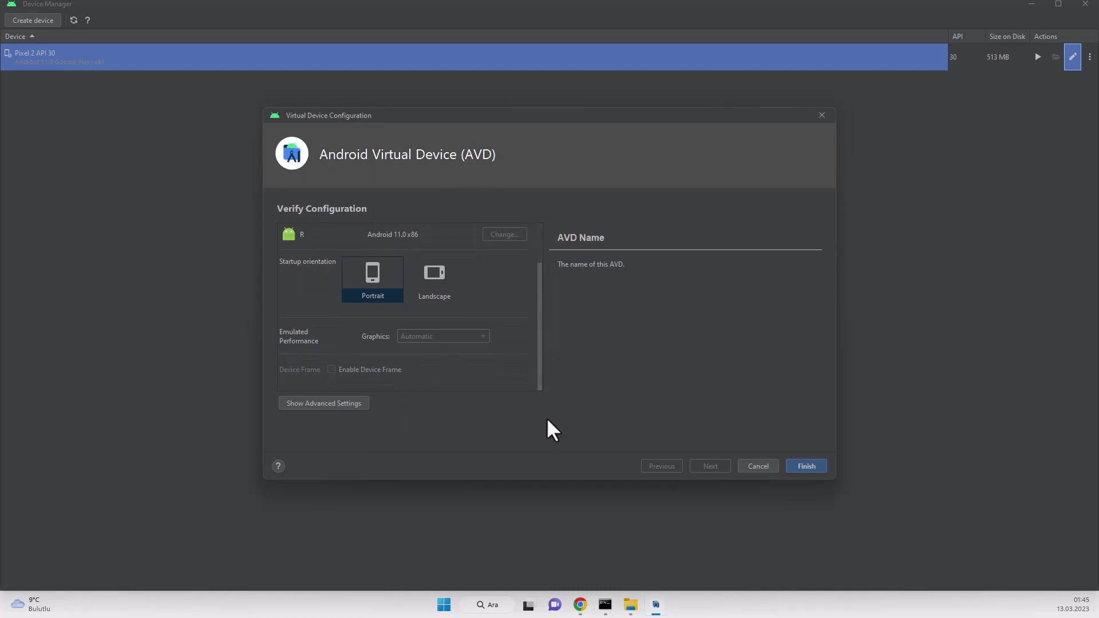
click(823, 115)
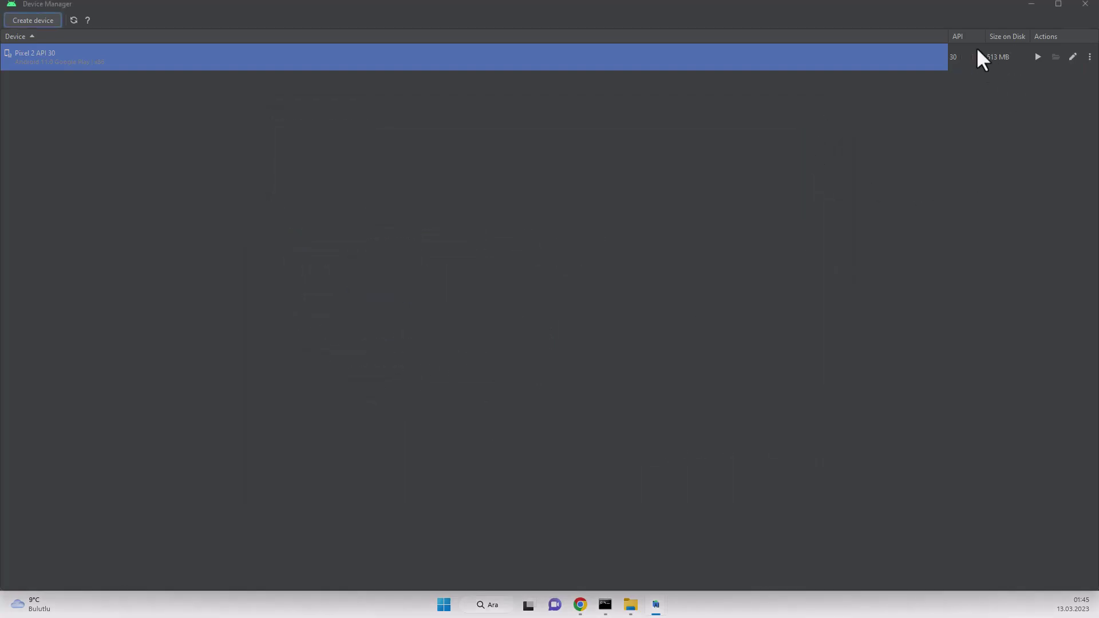
Step: Launch the Pixel 2 API 30 virtual device and move the emulator to the middle of the screen
click(1038, 56)
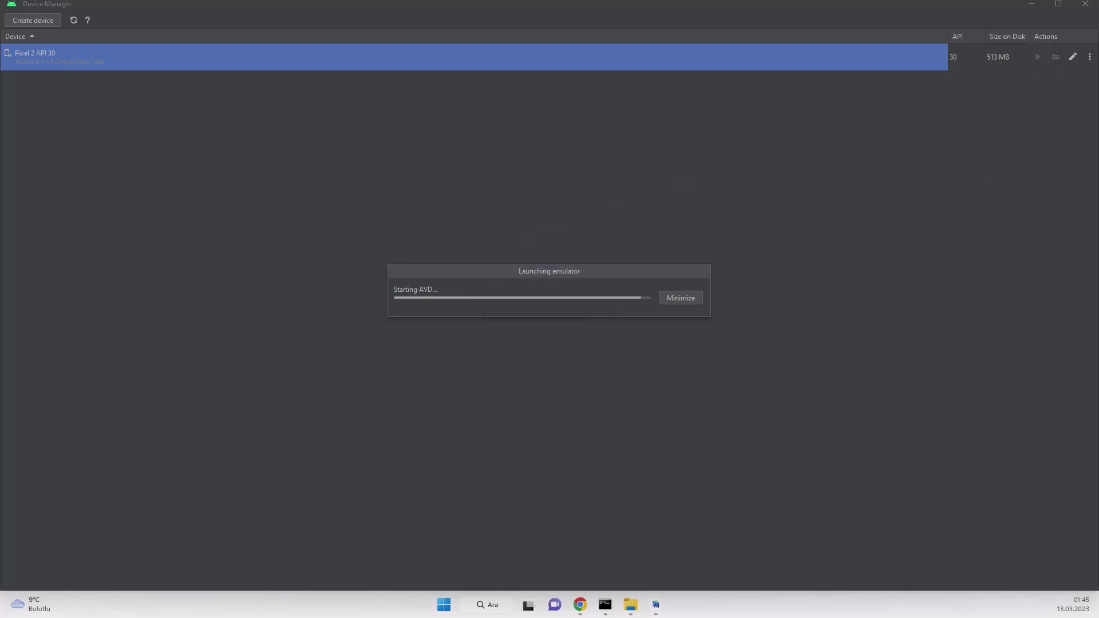
drag(947, 205, 376, 95)
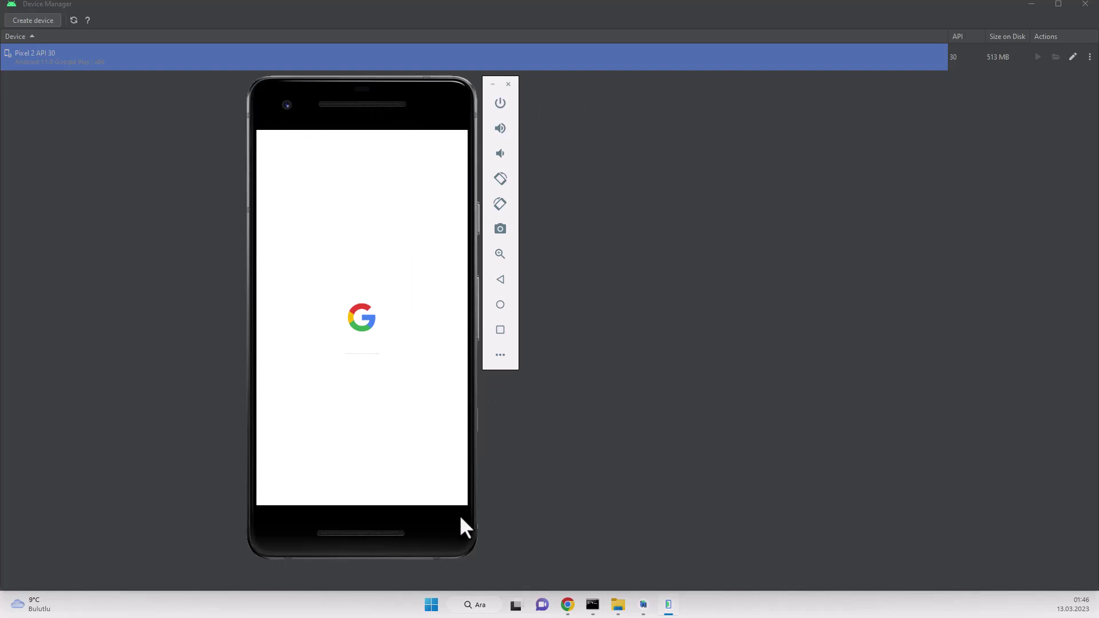
drag(352, 106, 489, 102)
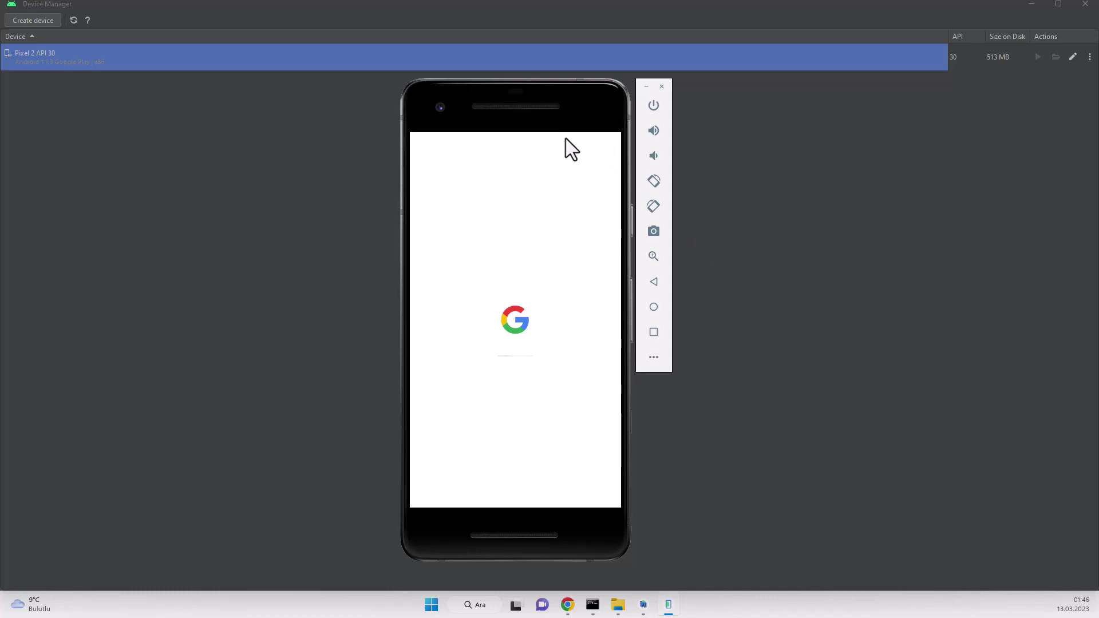
Step: Minimize the Device Manager and Android Studio welcome windows, leaving the emulator on the desktop
click(1033, 5)
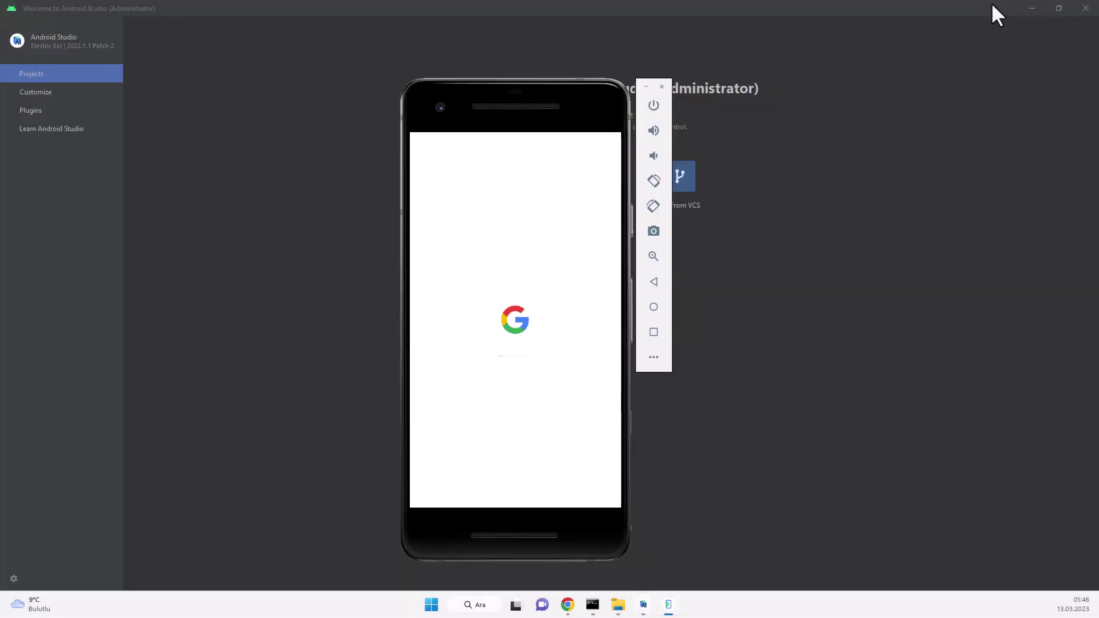
click(1026, 5)
click(1031, 4)
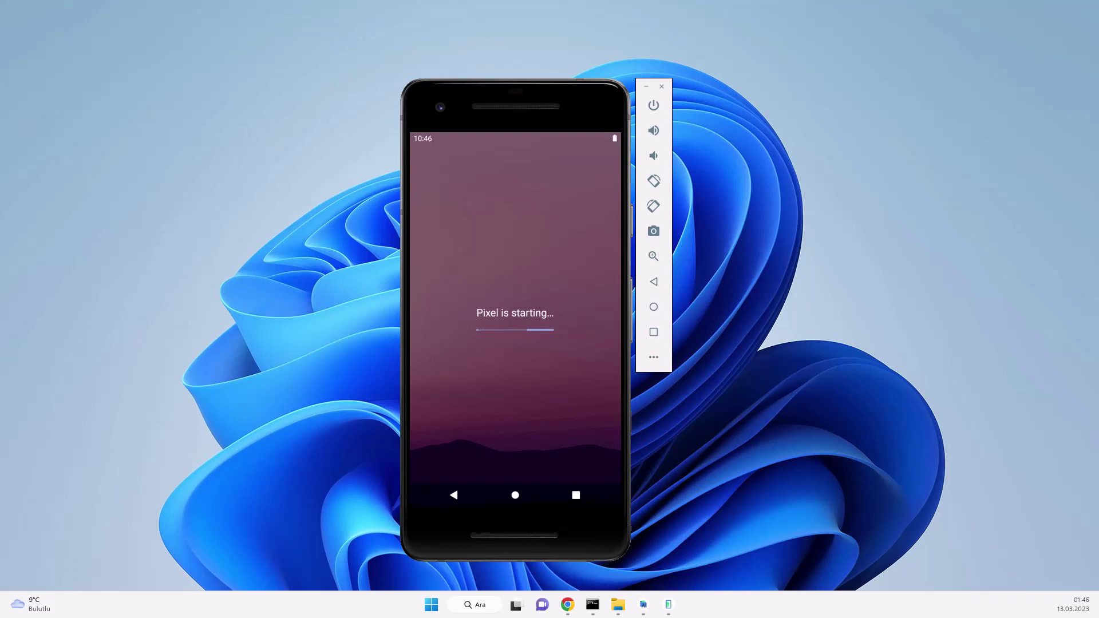
Step: Set the Windows display scale (Ölçek) to 125% (Önerilen) and minimize the settings window
key(super+i)
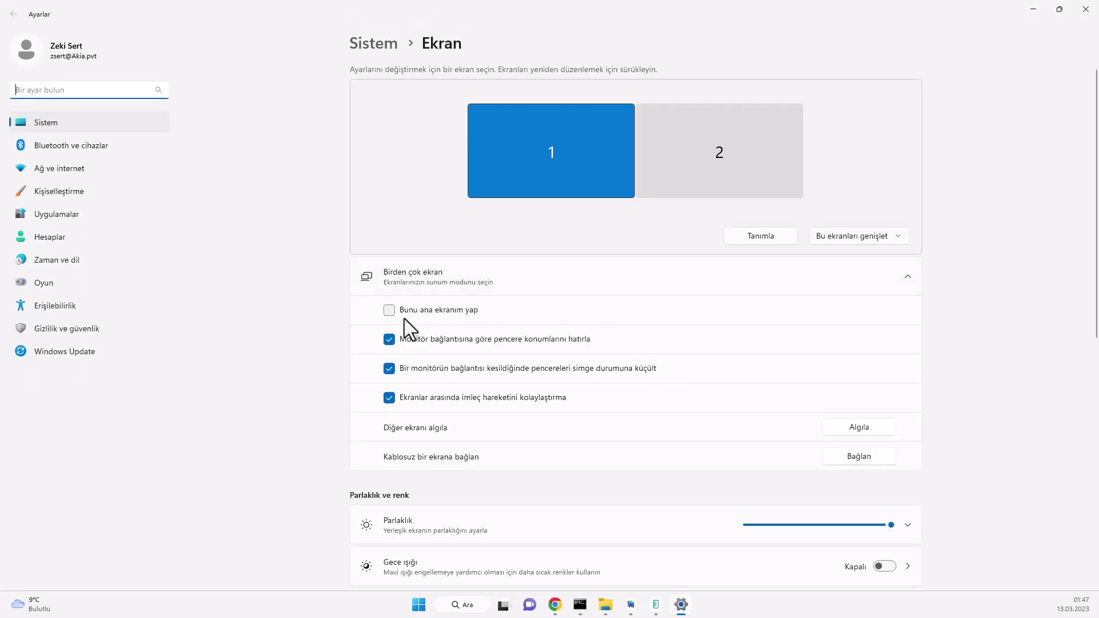
scroll(543, 326, down, 5)
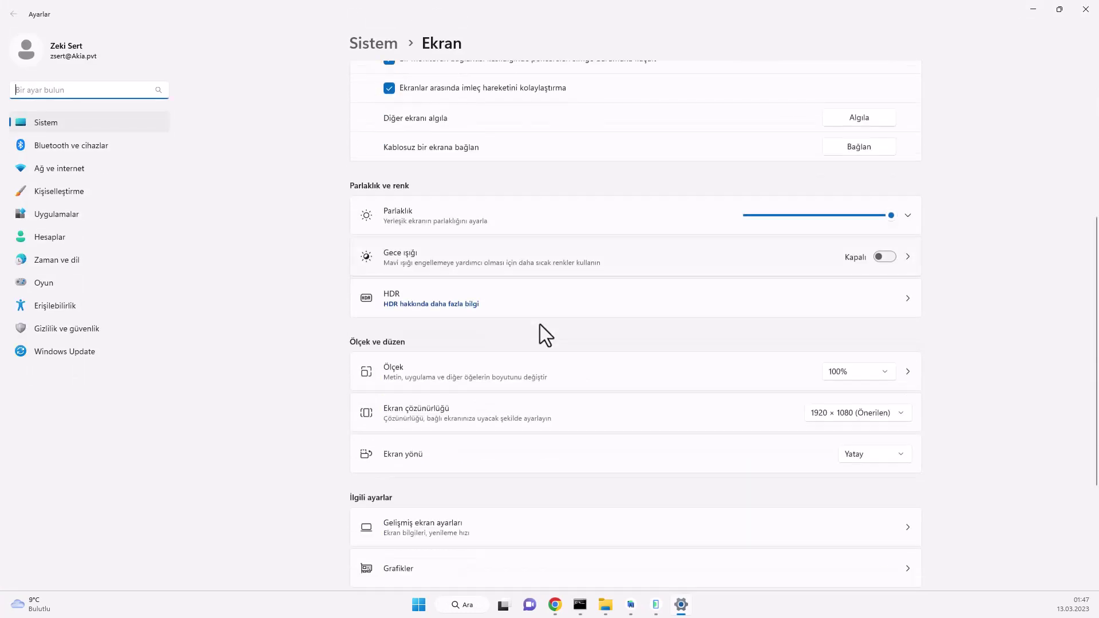
scroll(540, 324, up, 4)
scroll(541, 322, down, 4)
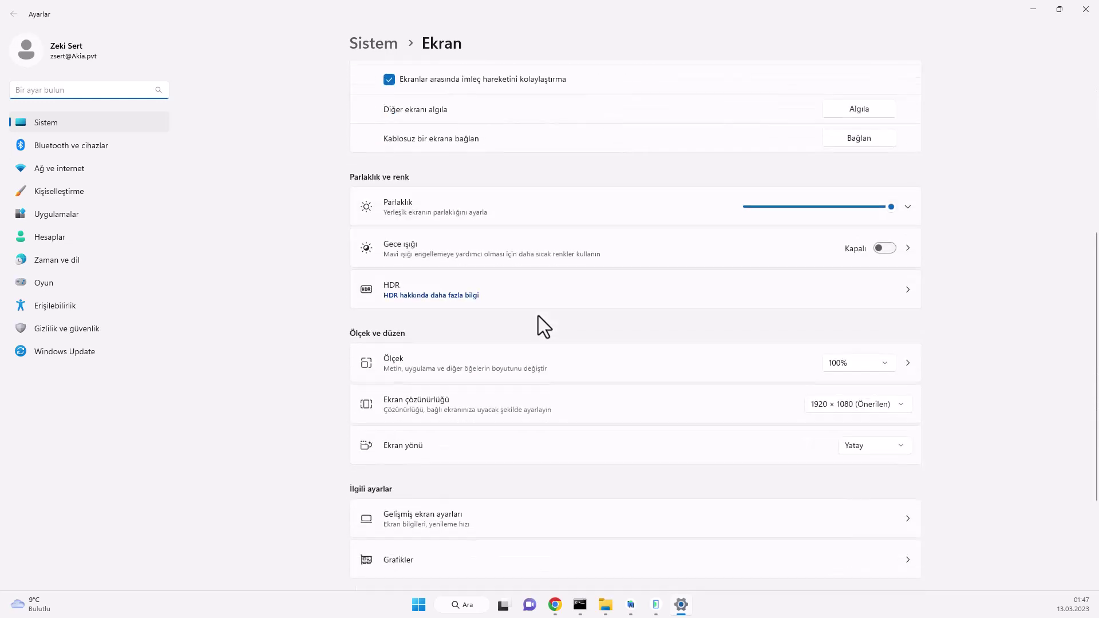
click(884, 362)
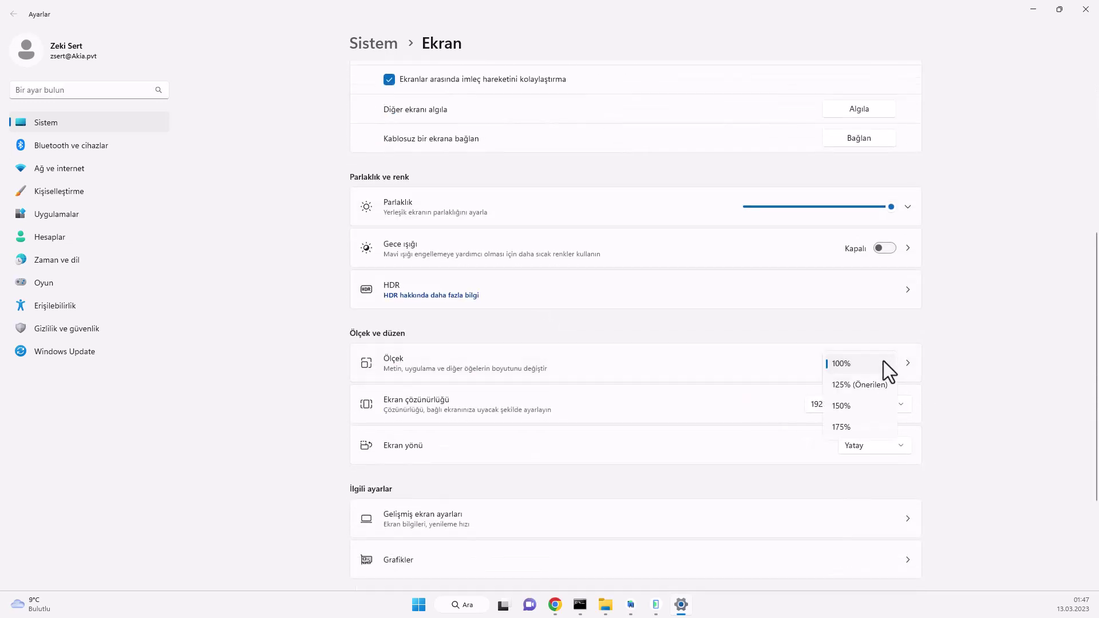
click(864, 384)
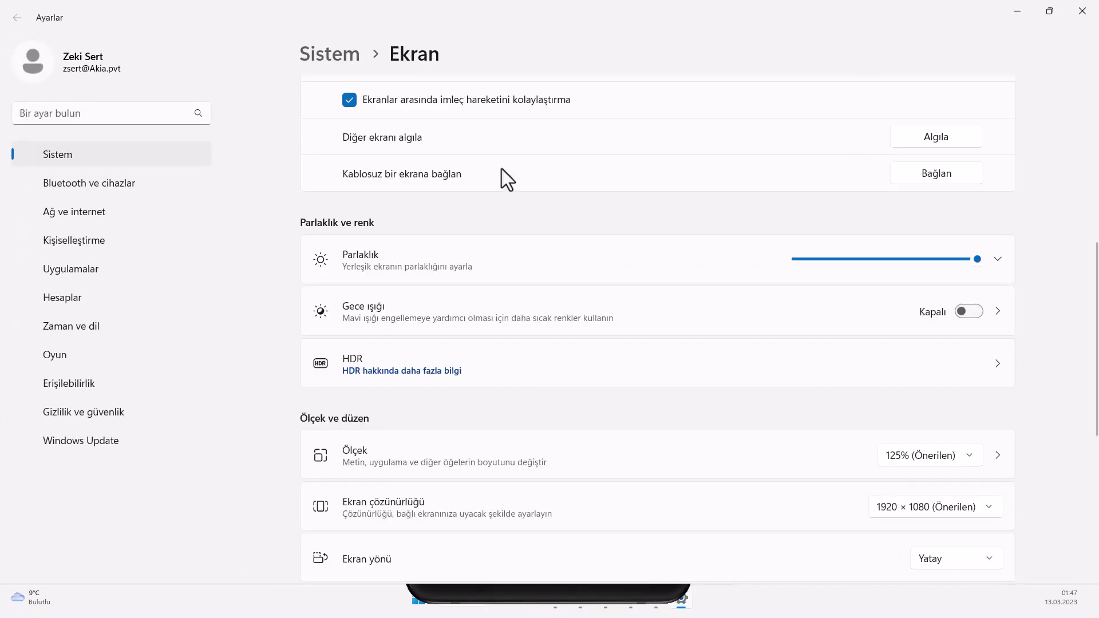
click(1016, 11)
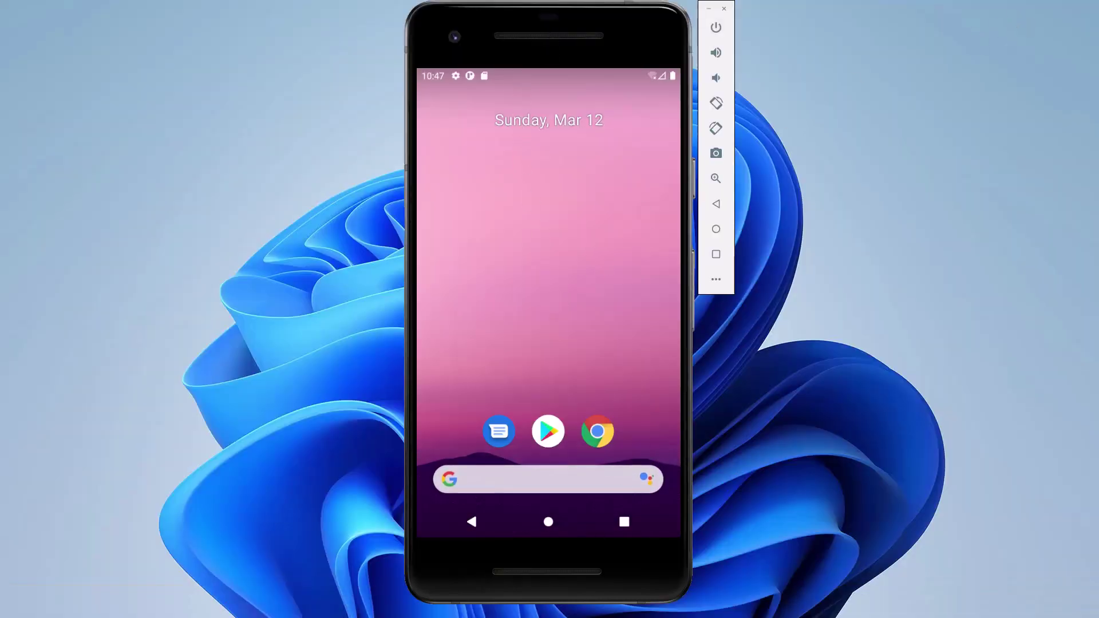
Step: Move the emulator aside on the desktop and bring the Device Manager window back to the front
drag(578, 30, 449, 29)
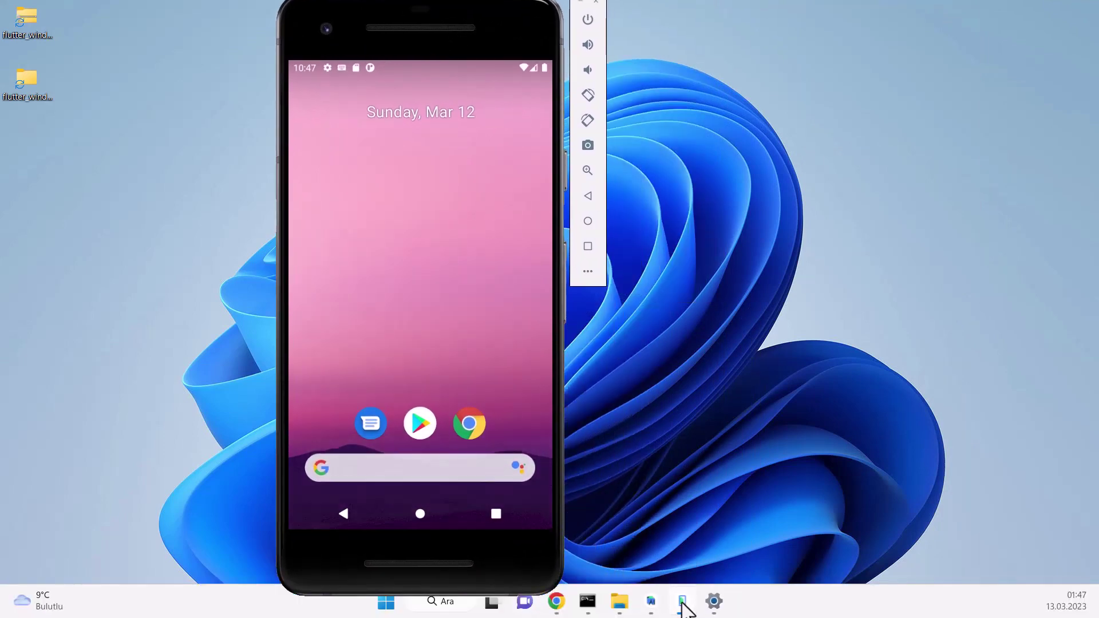
click(650, 603)
click(699, 535)
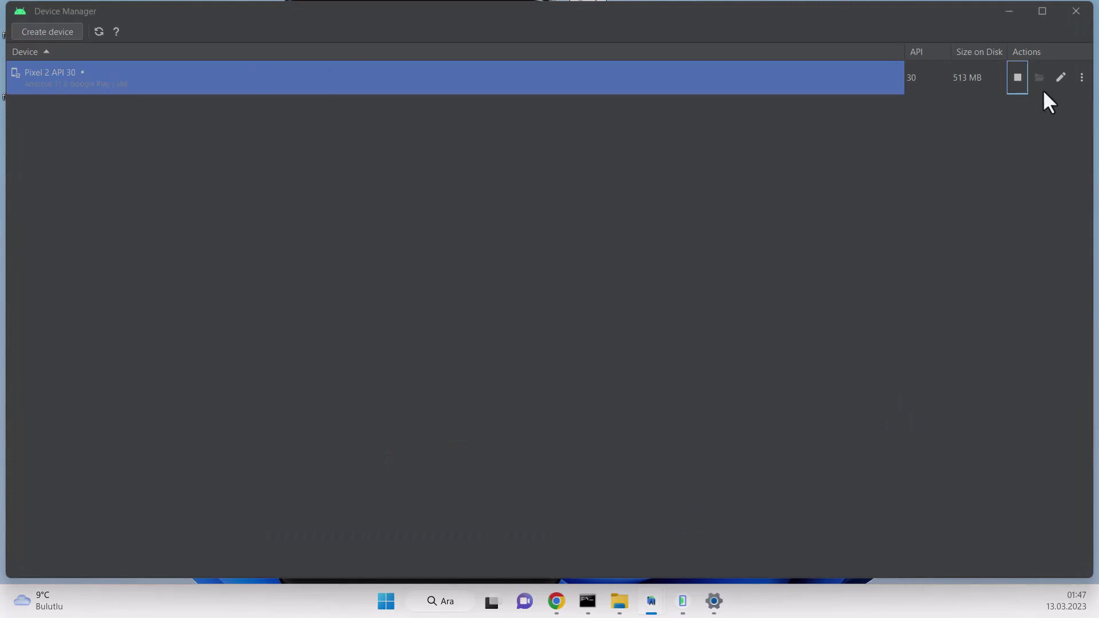
Step: Close the Pixel 2 emulator and the Device Manager, and bring the Android Studio welcome window to the front
click(680, 603)
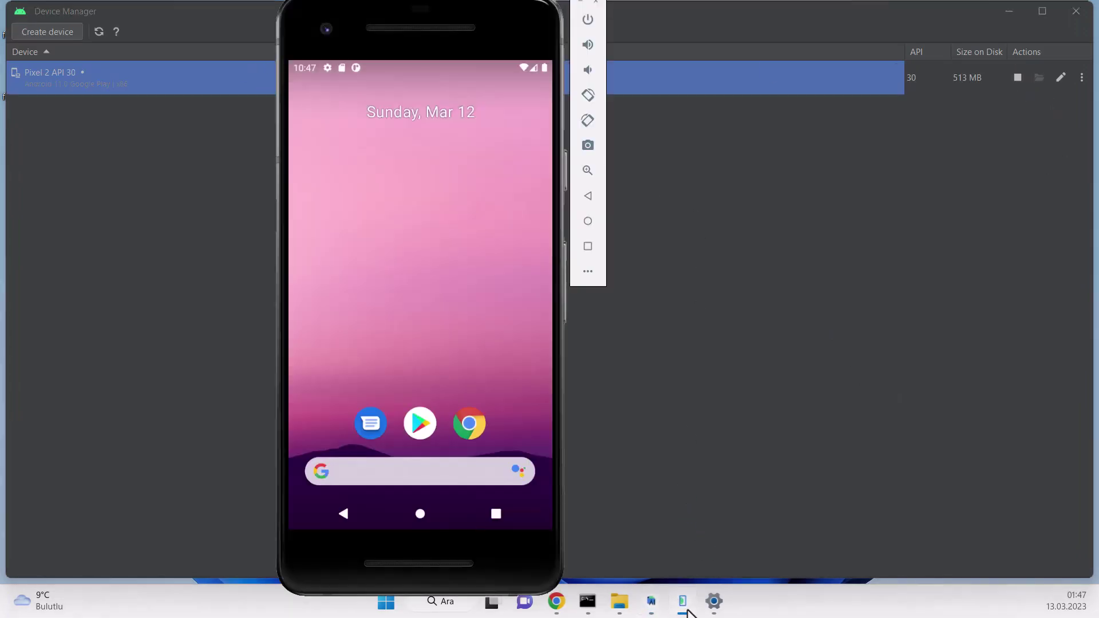
drag(458, 15, 456, 31)
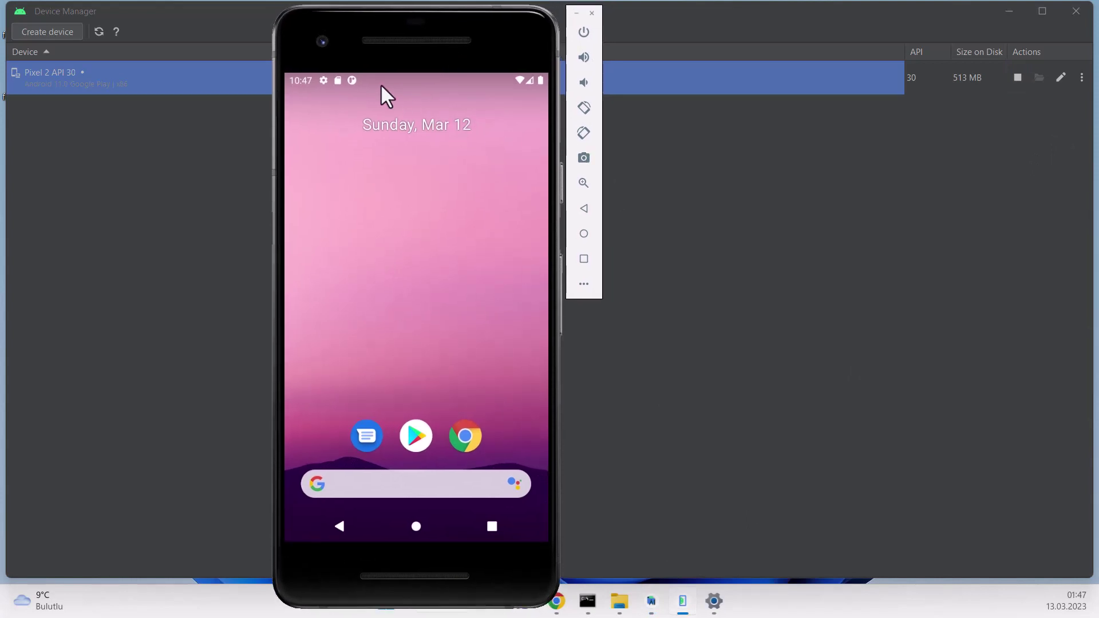
click(592, 12)
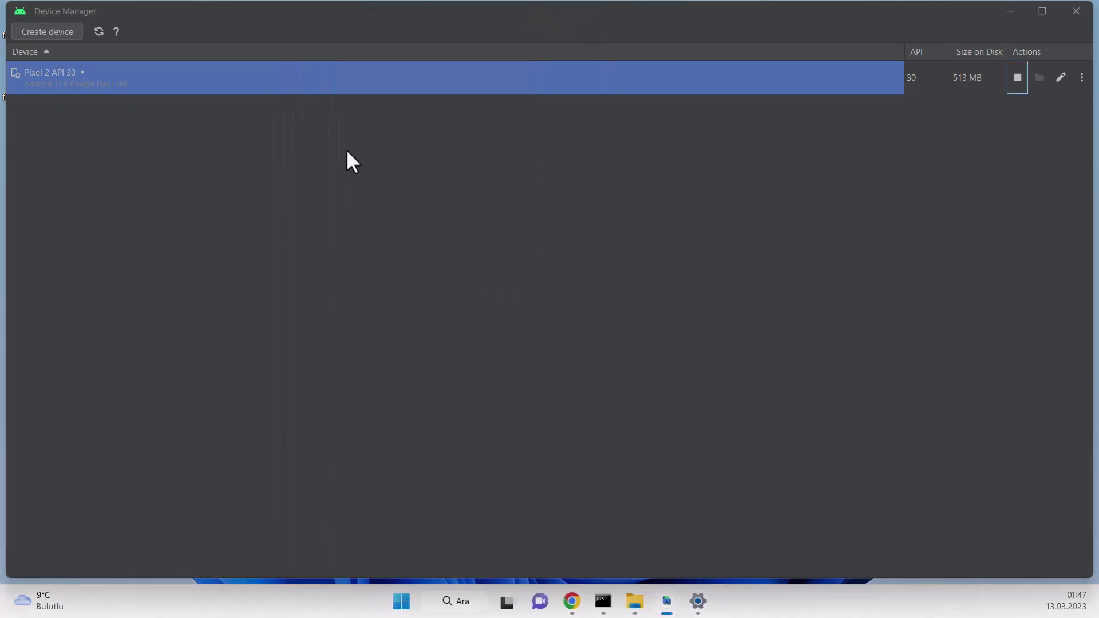
click(1075, 11)
click(667, 602)
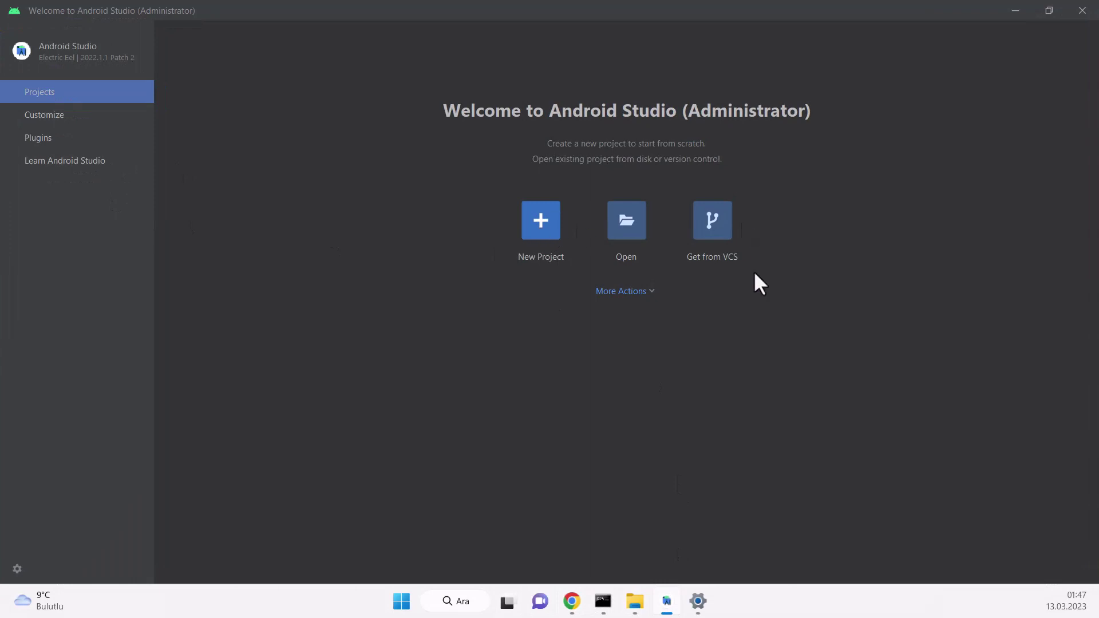
Step: Search the Android Studio plugin Marketplace for "flutter"
click(540, 229)
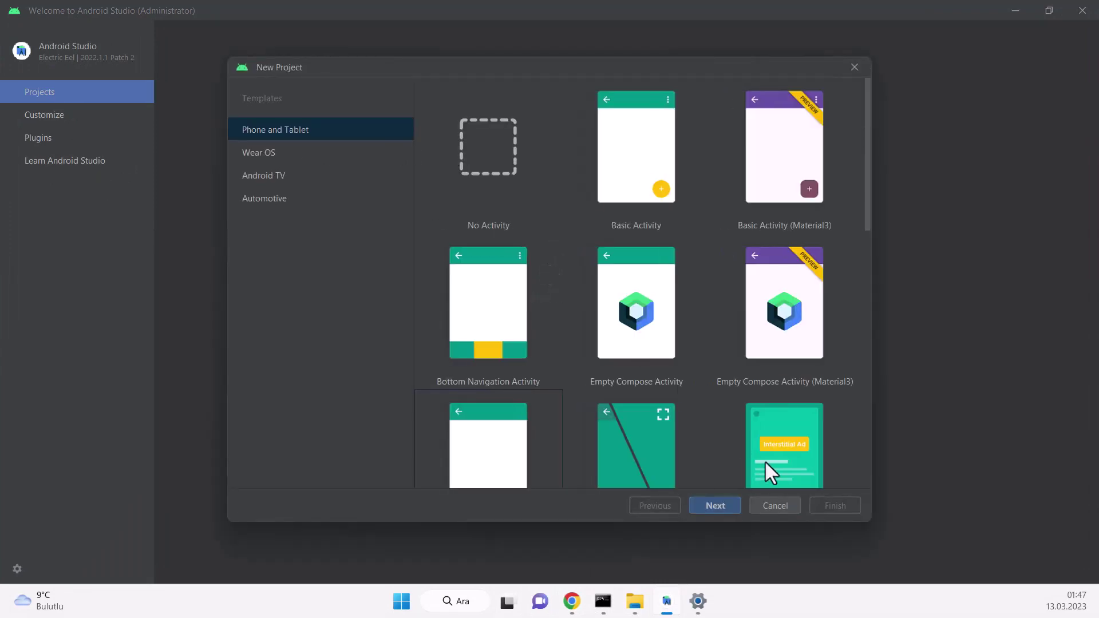
click(788, 509)
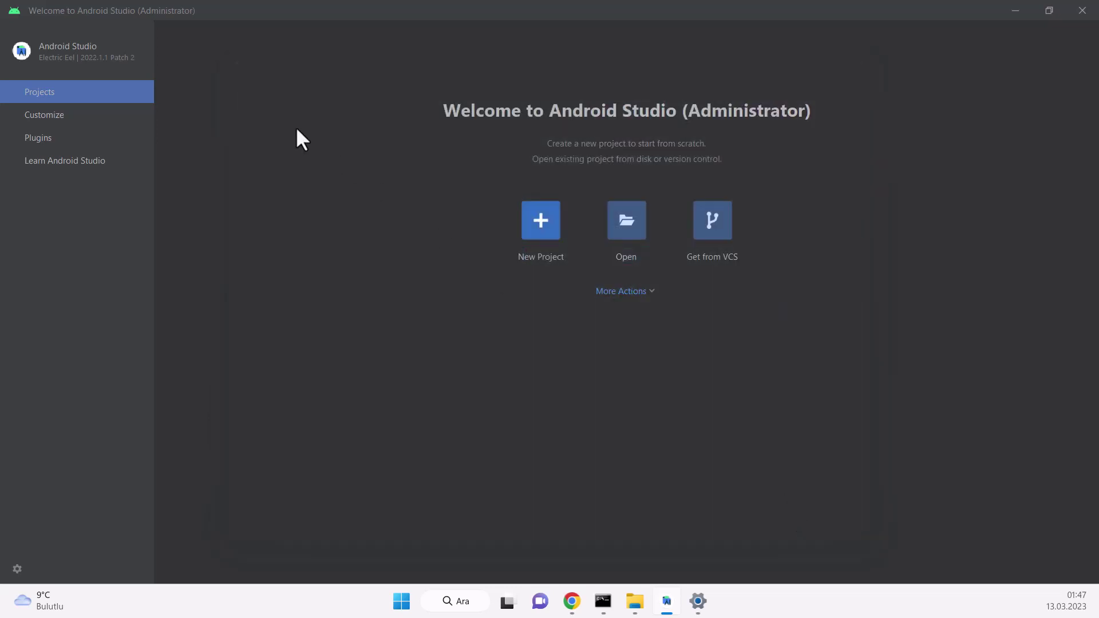
click(60, 116)
click(51, 140)
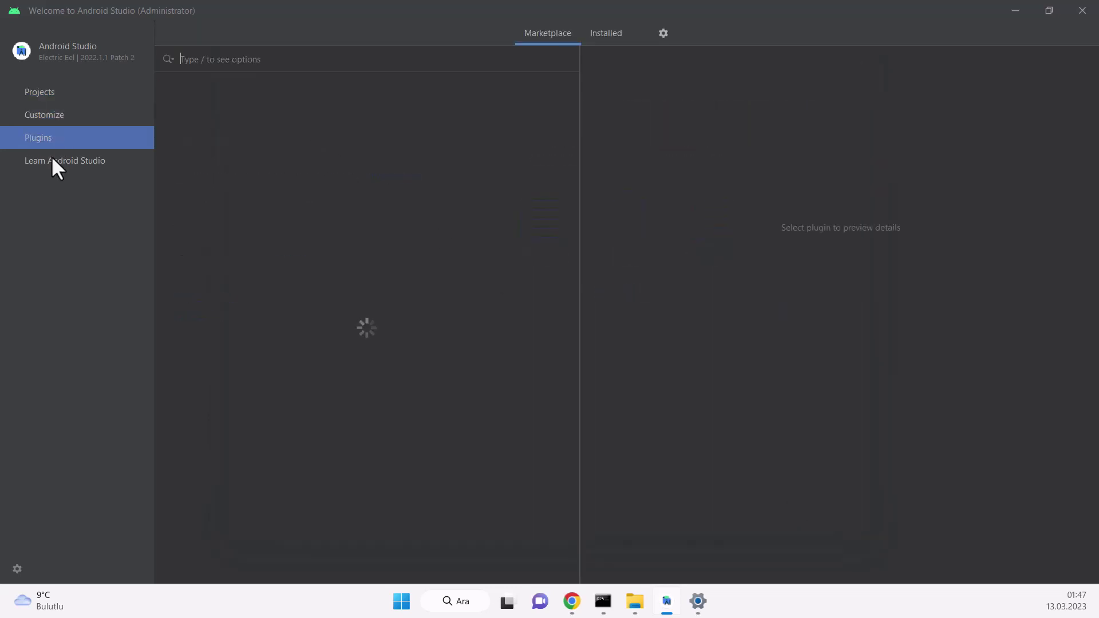
click(52, 159)
click(50, 136)
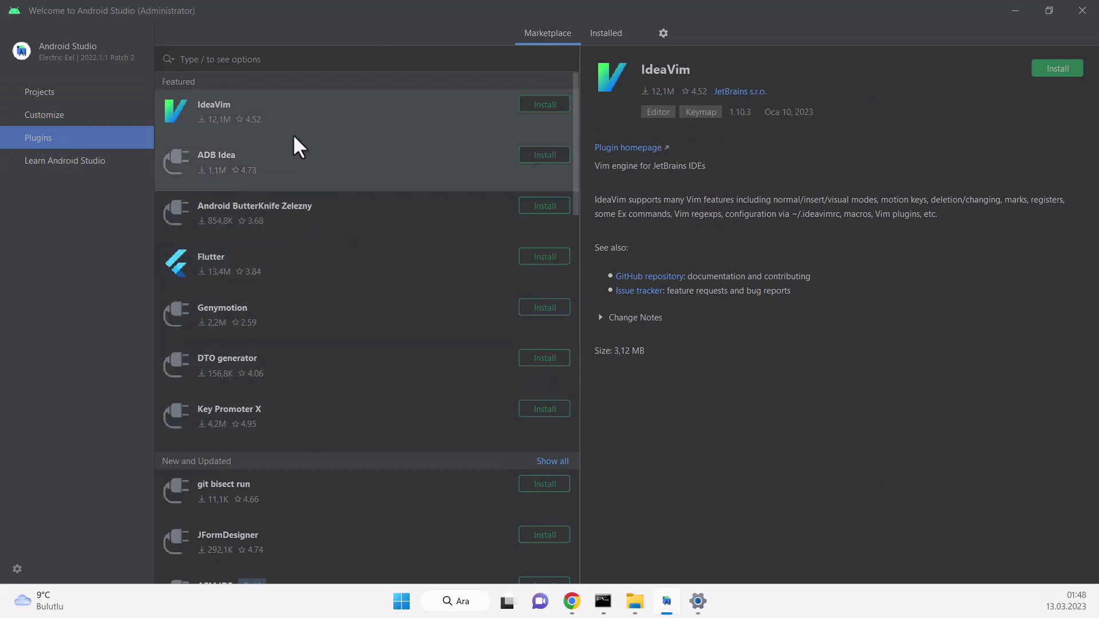
text(flutter)
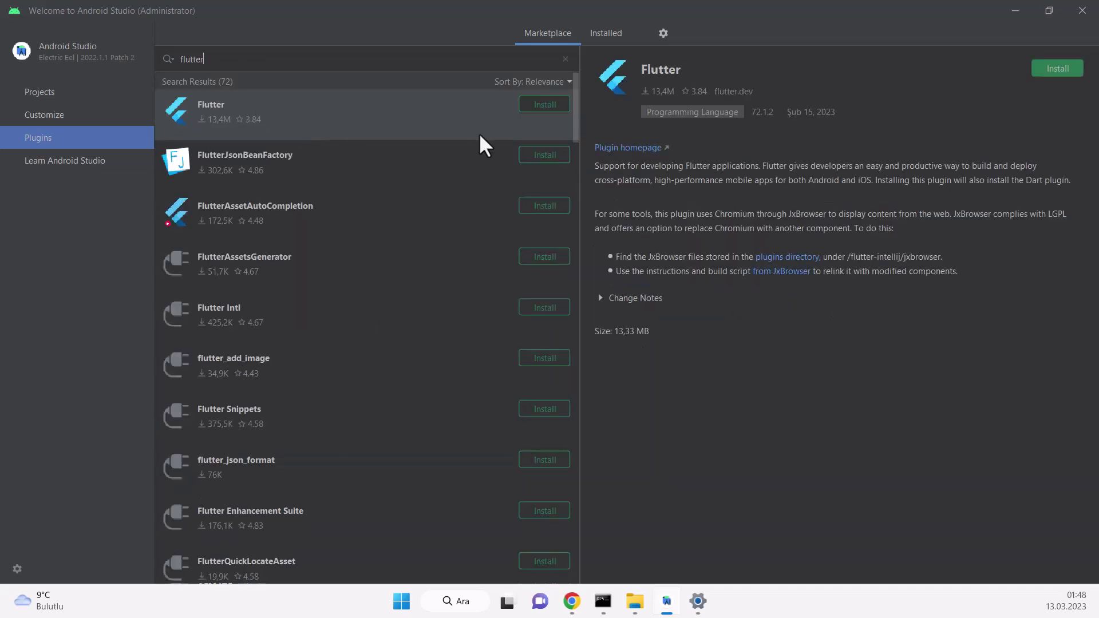
Step: Install the Flutter plugin by flutter.dev, accepting its prompts, and restart Android Studio to apply the change
click(544, 104)
click(598, 372)
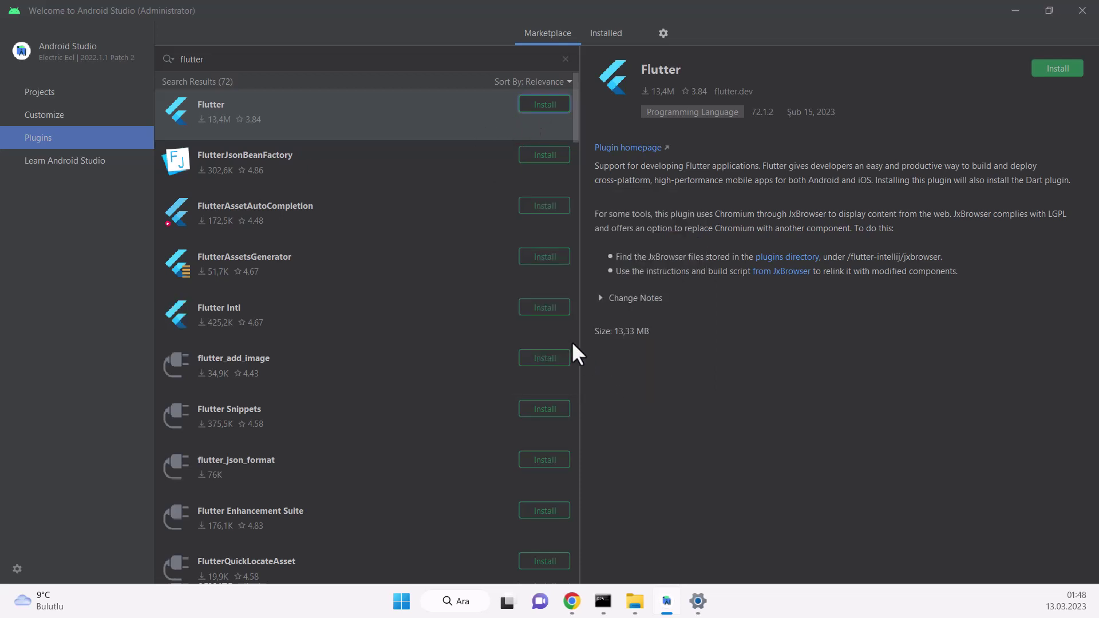
click(578, 316)
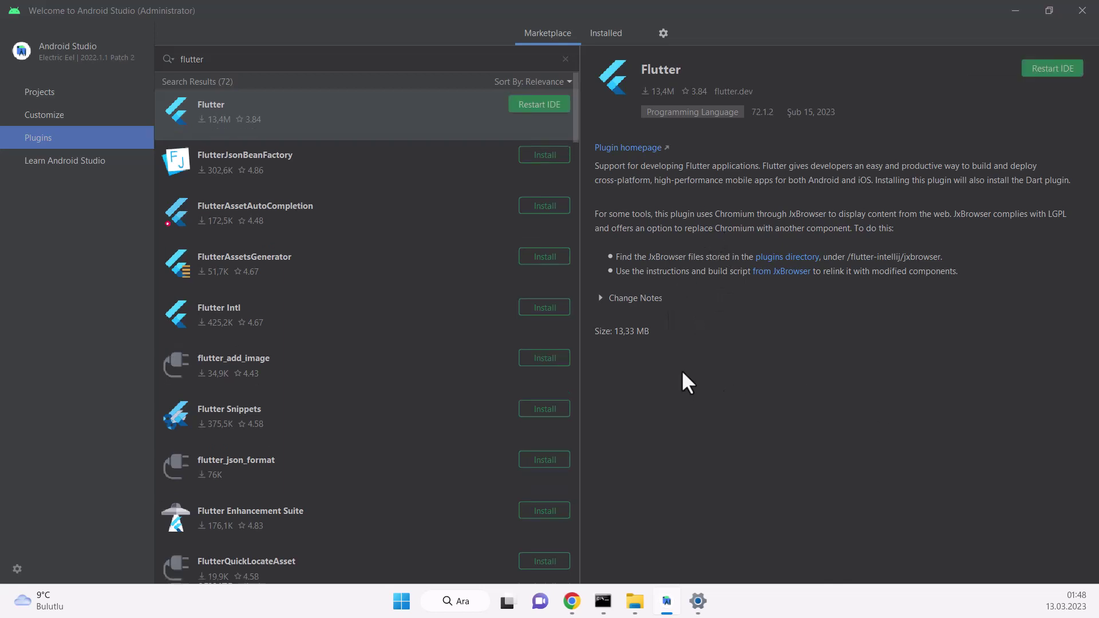
click(527, 105)
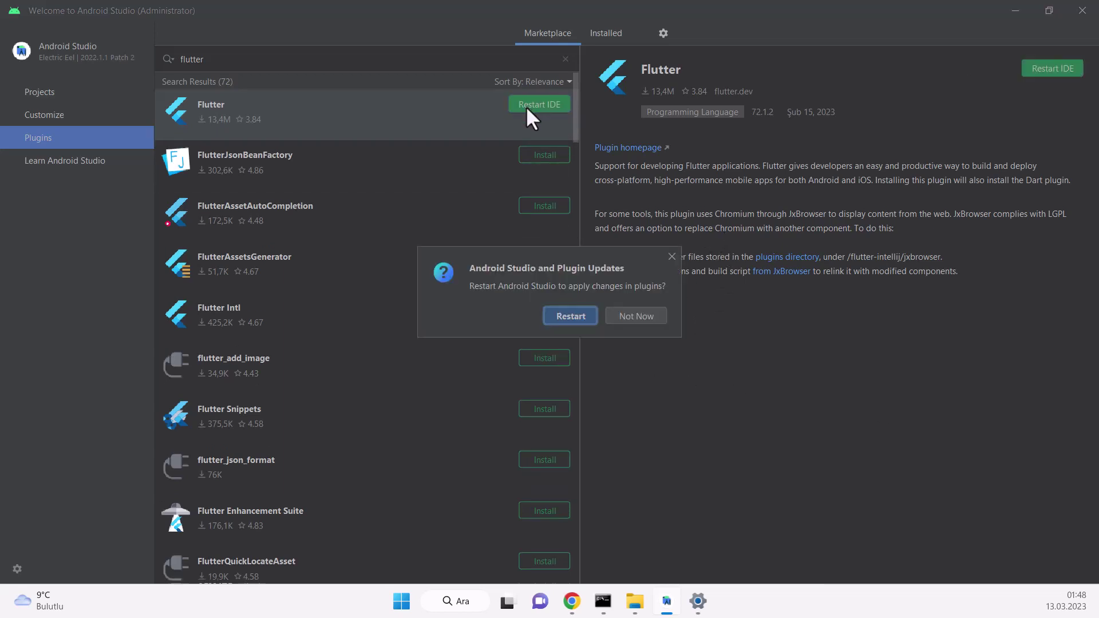
click(571, 318)
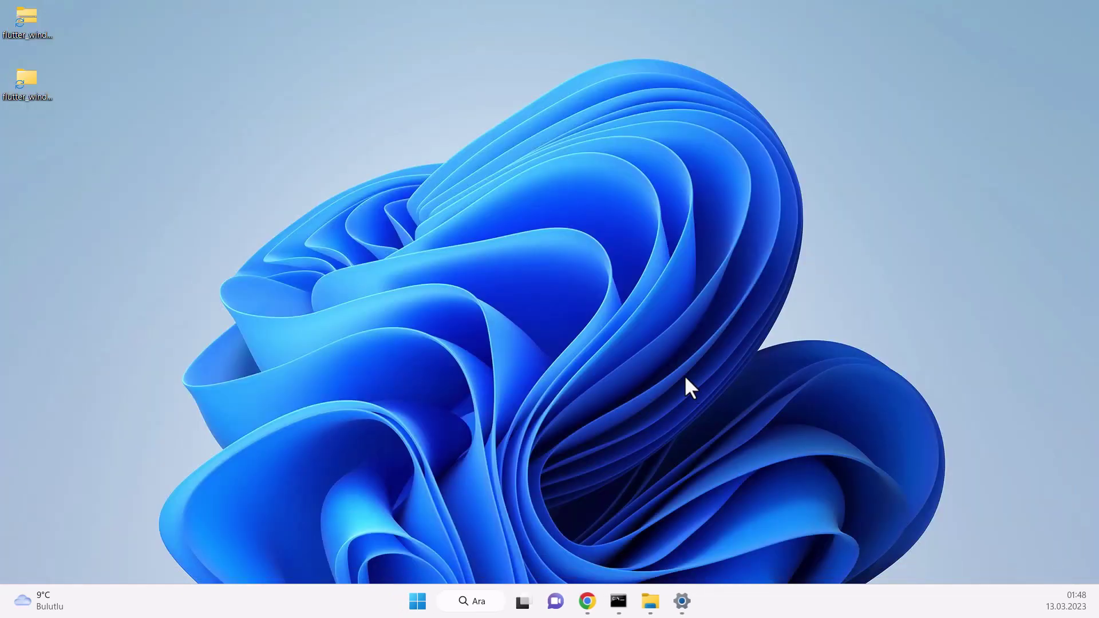